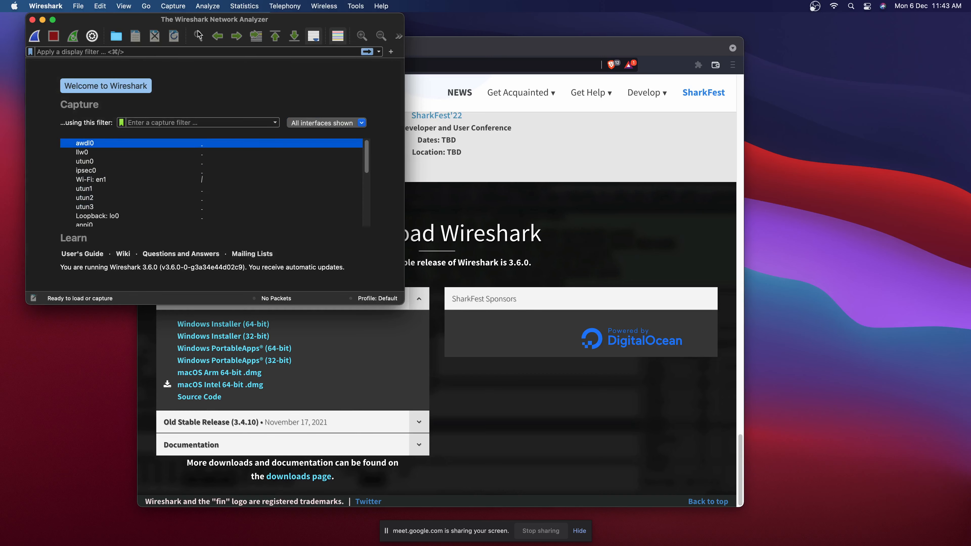
# Enlarge the Wireshark window and look through the full list of capture interfaces and their traffic graphs.
pyautogui.moveTo(202, 21); pyautogui.dragTo(292, 53)
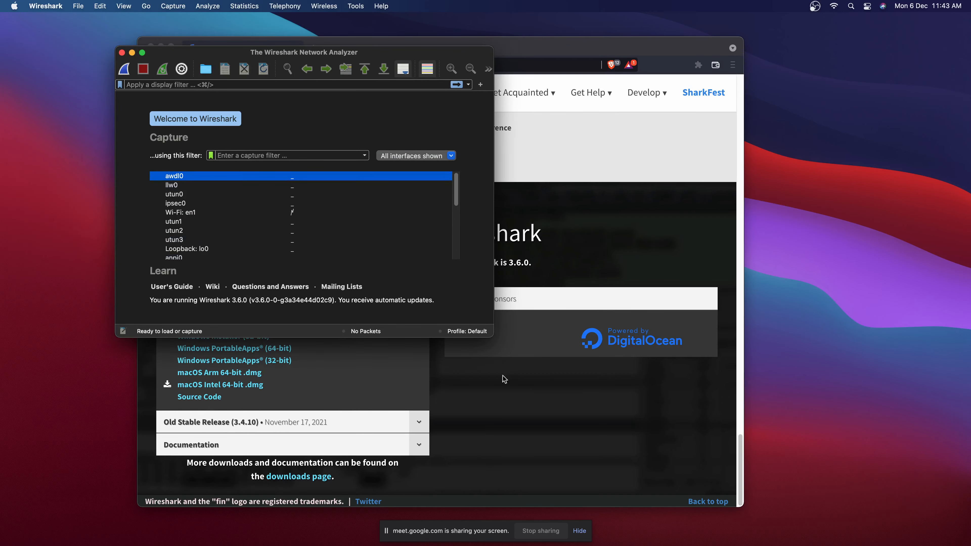
pyautogui.moveTo(493, 334); pyautogui.dragTo(904, 440)
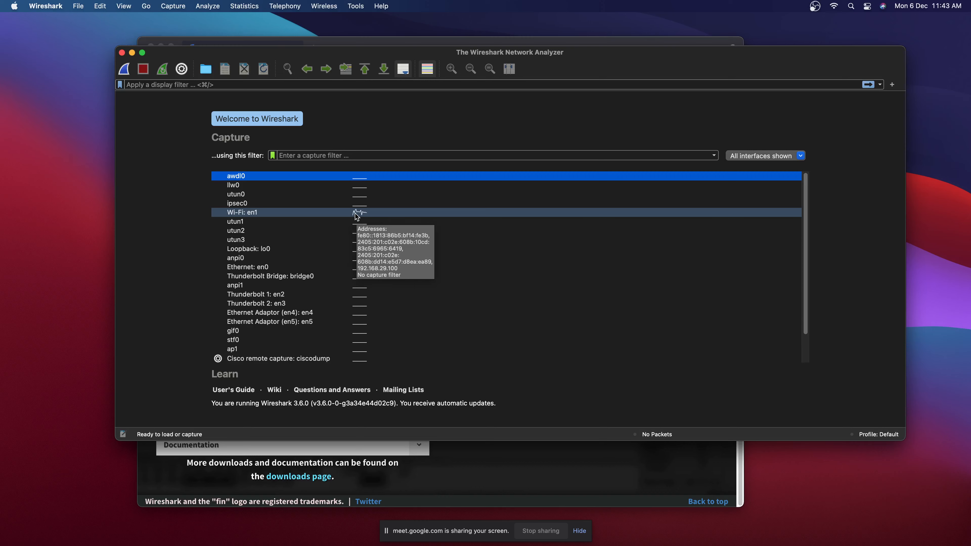
pyautogui.scroll(-3, 344, 260)
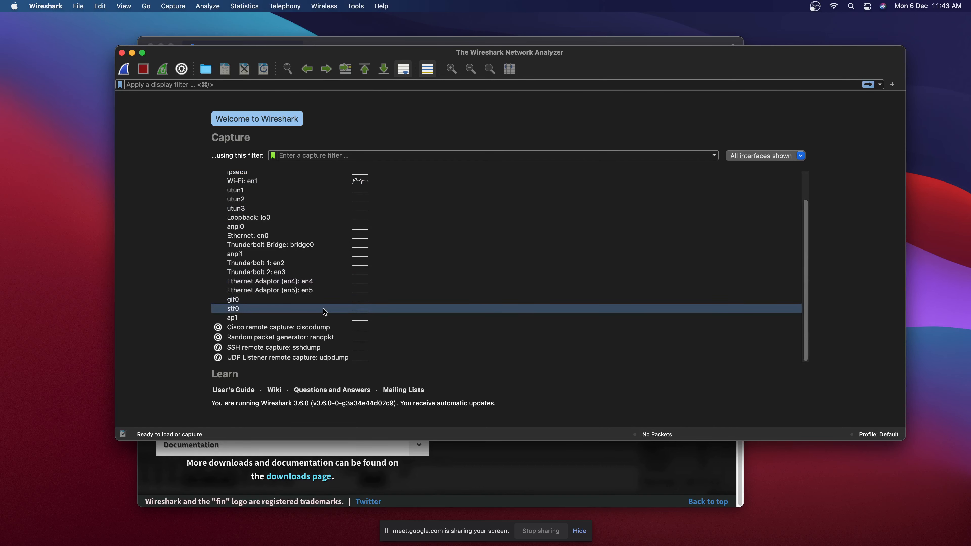
pyautogui.scroll(3, 325, 314)
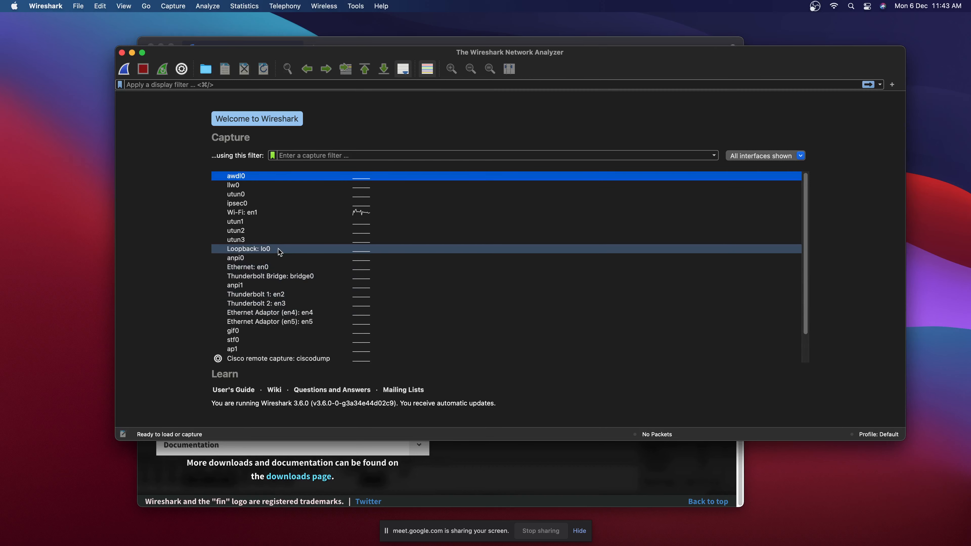
pyautogui.moveTo(280, 251)
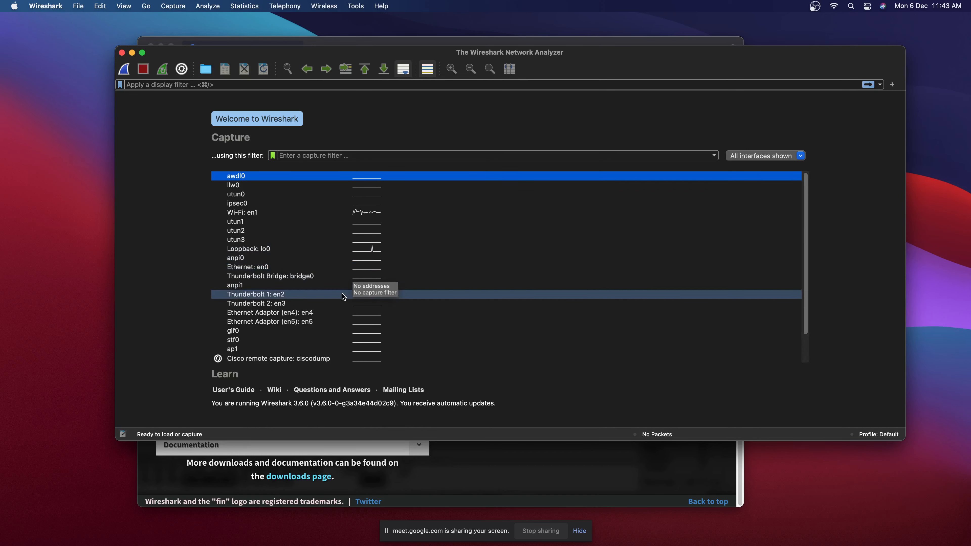
pyautogui.scroll(-3, 341, 346)
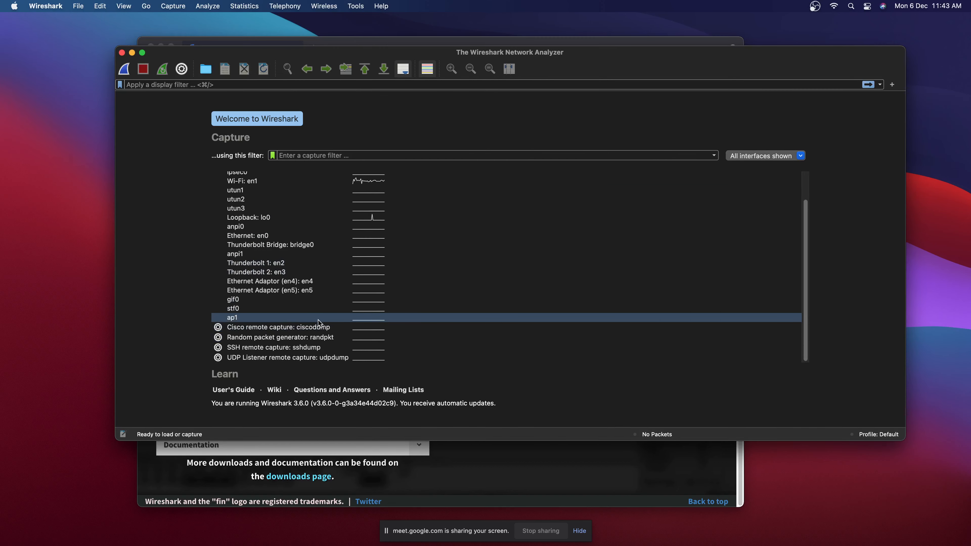
pyautogui.scroll(2, 318, 324)
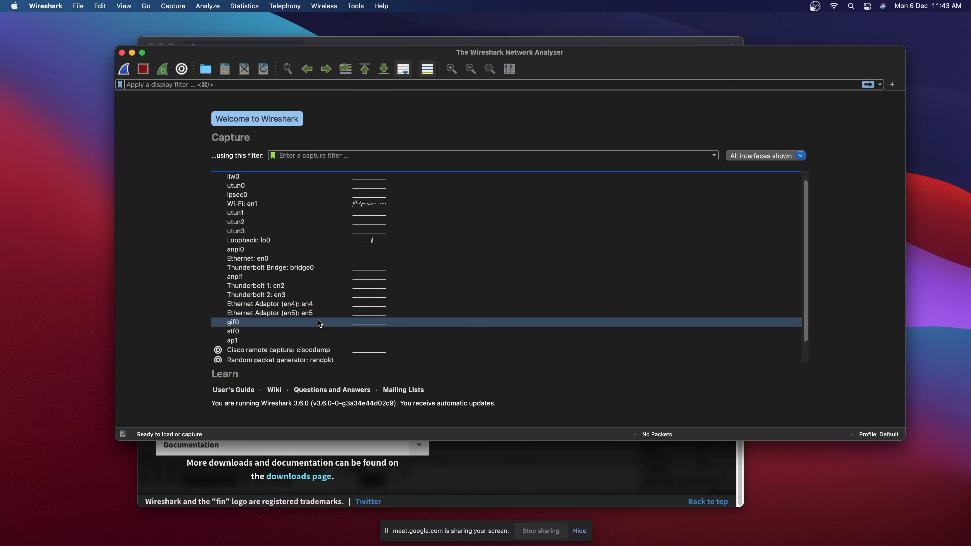
pyautogui.scroll(1, 319, 323)
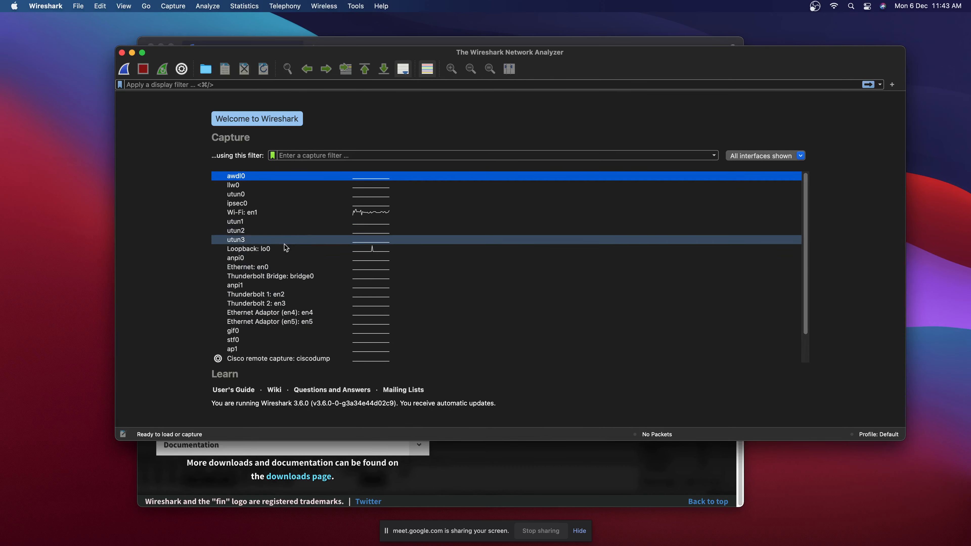
pyautogui.scroll(-1, 280, 339)
pyautogui.scroll(-2, 281, 335)
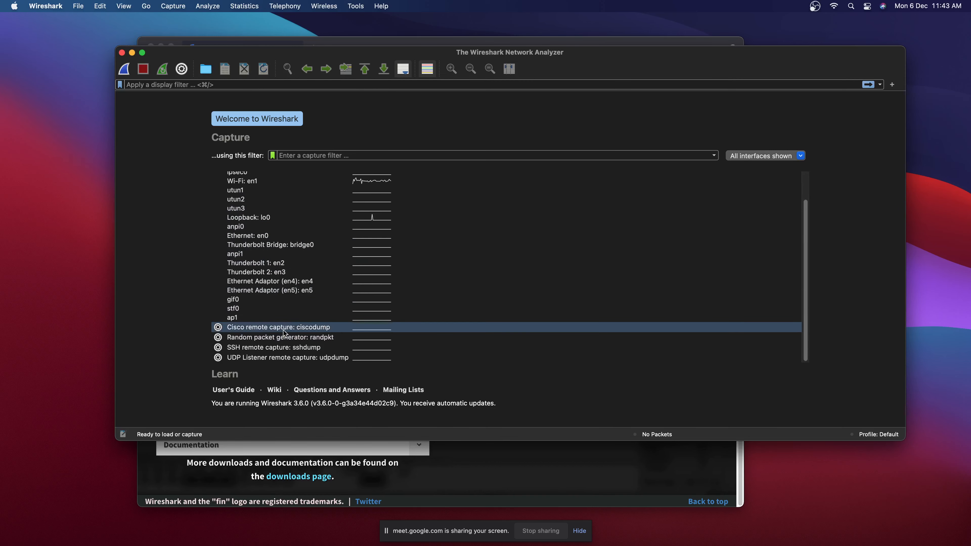
pyautogui.scroll(3, 287, 321)
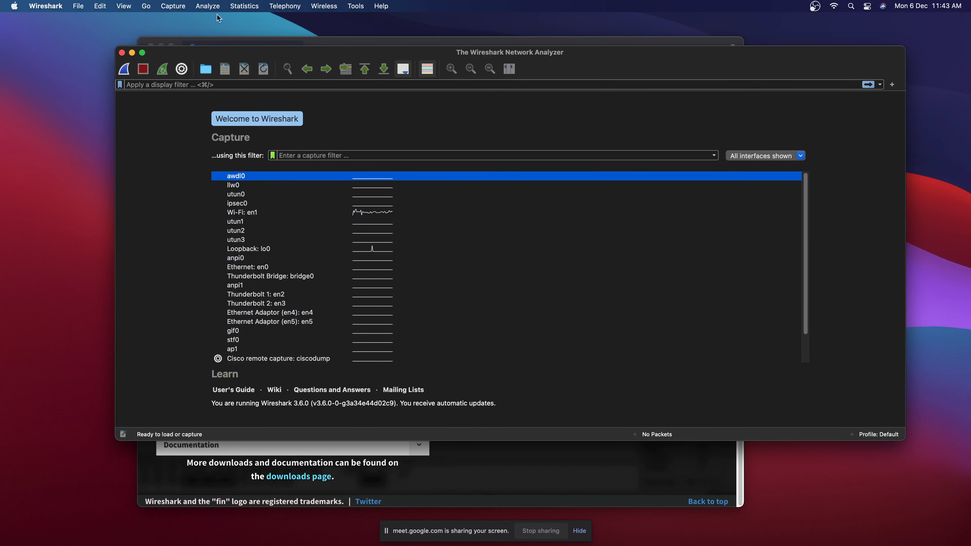
# Open the capture options and examine the input interfaces, including the address details of llw0 and the link-layer headers.
pyautogui.click(179, 6)
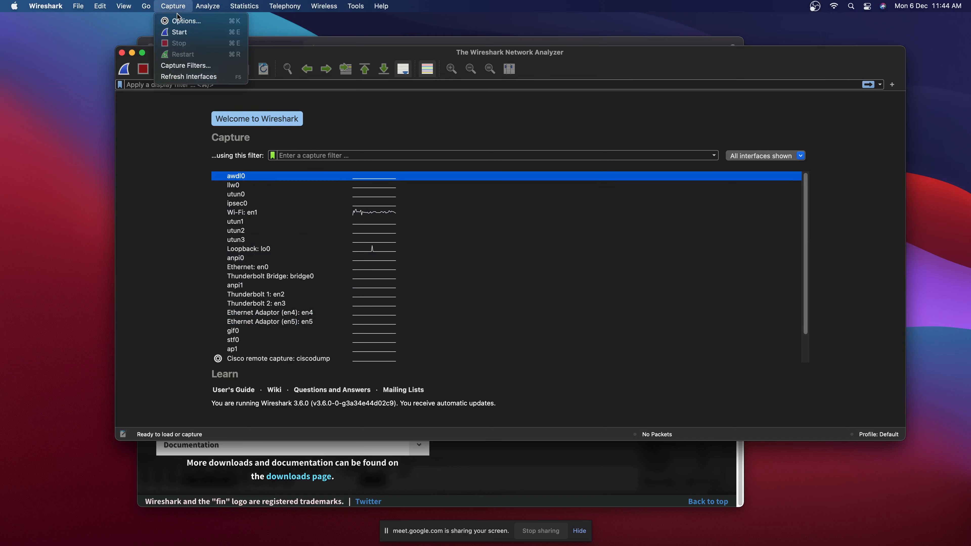
pyautogui.click(183, 21)
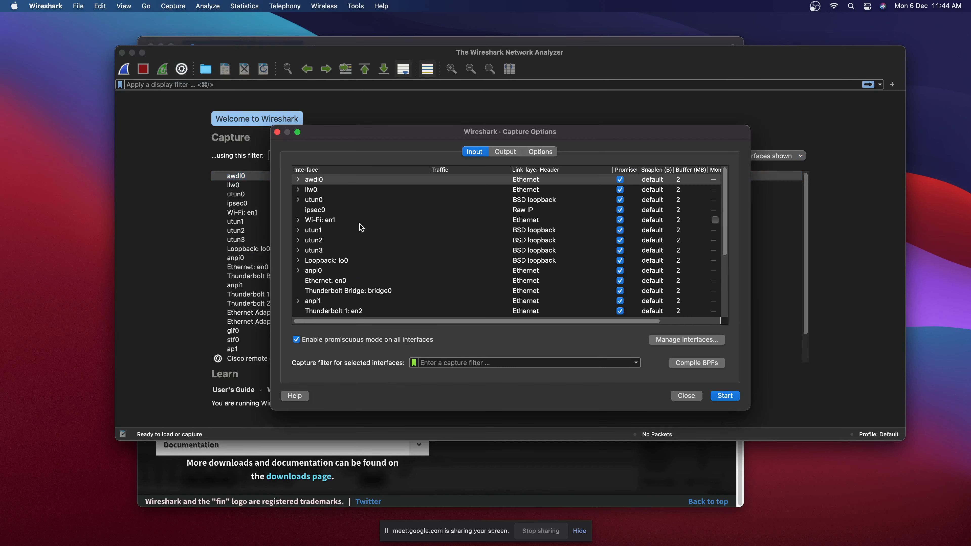
pyautogui.click(297, 199)
pyautogui.click(297, 200)
pyautogui.click(298, 189)
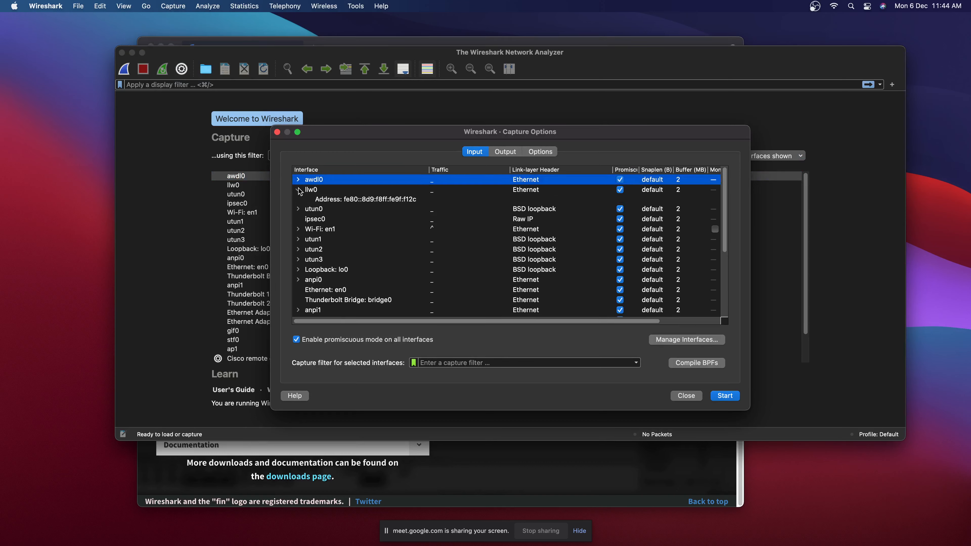
pyautogui.click(298, 190)
pyautogui.scroll(-5, 369, 263)
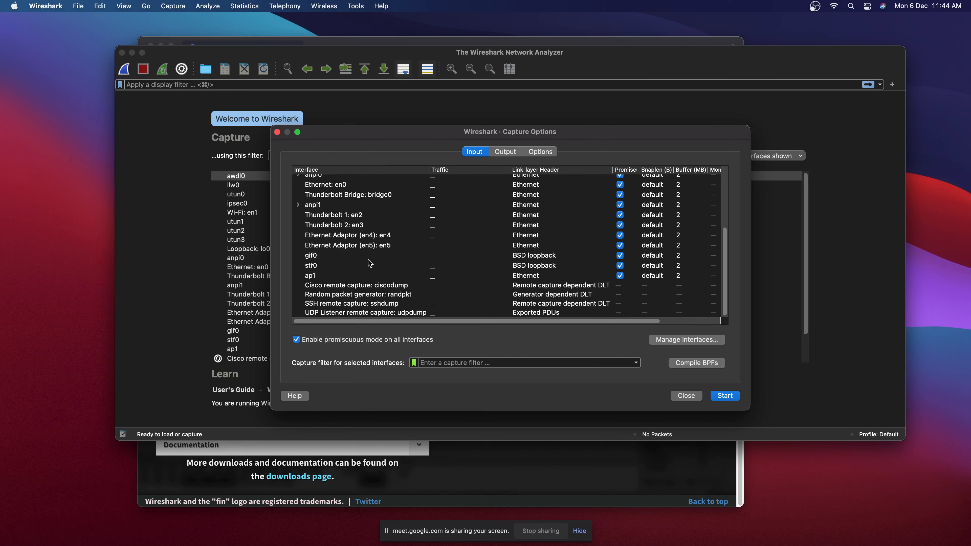
pyautogui.scroll(1, 341, 270)
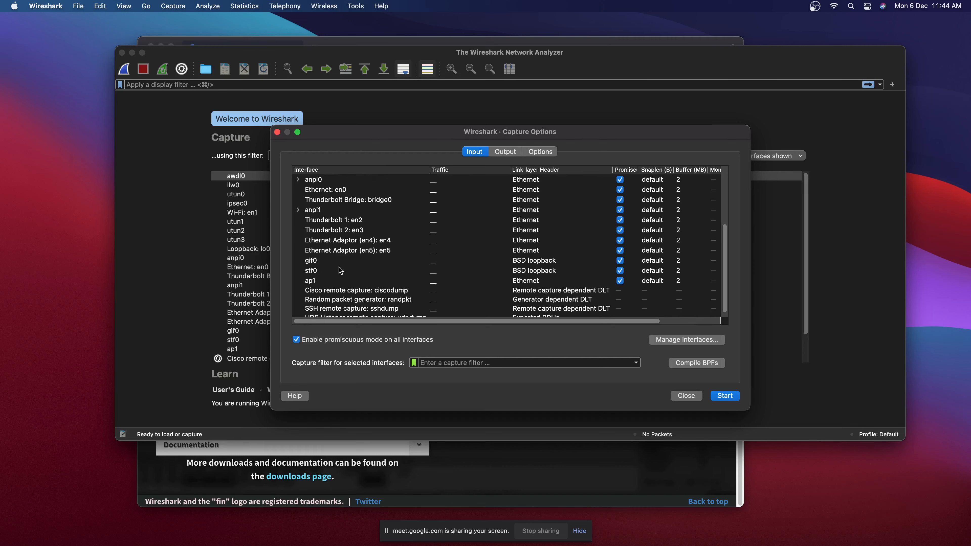
pyautogui.scroll(3, 341, 270)
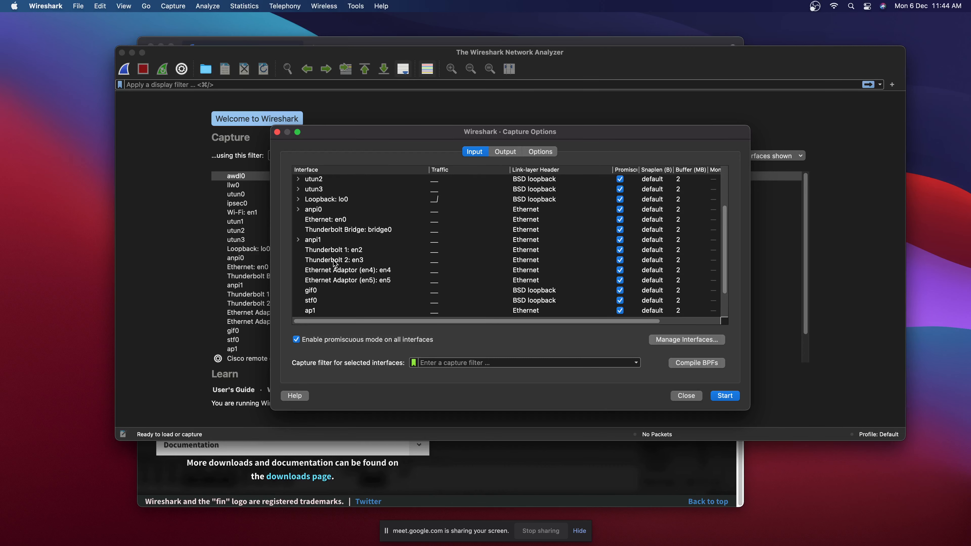
pyautogui.scroll(5, 334, 264)
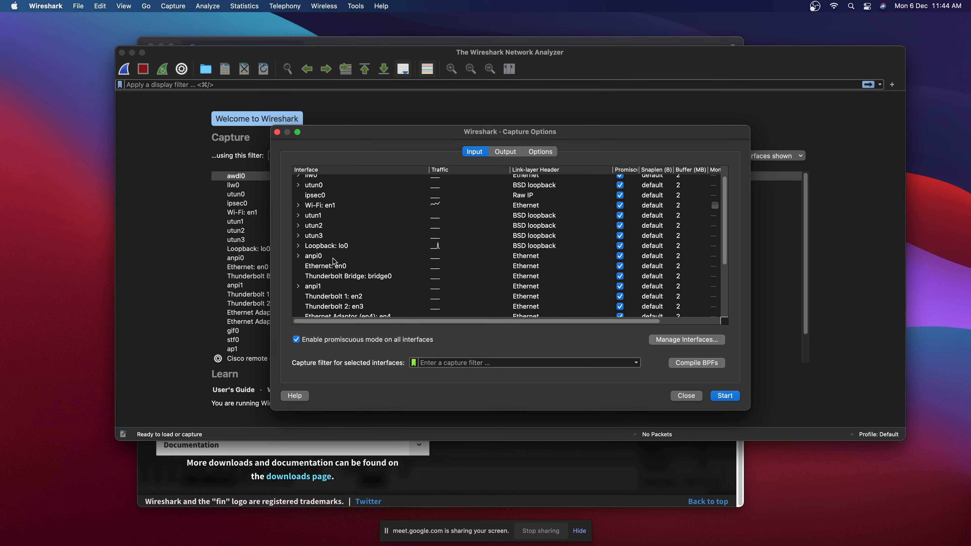
pyautogui.scroll(2, 335, 261)
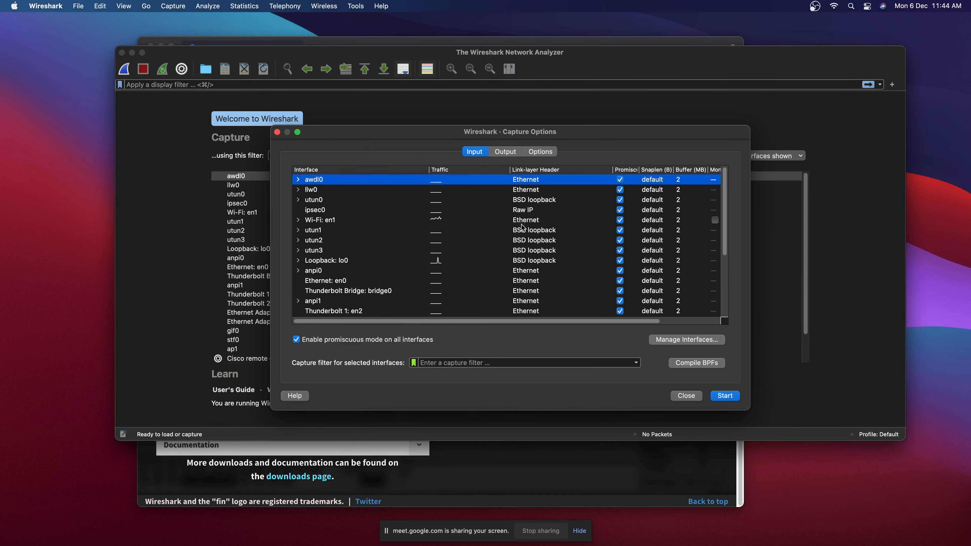
pyautogui.click(576, 230)
pyautogui.scroll(-10, 575, 230)
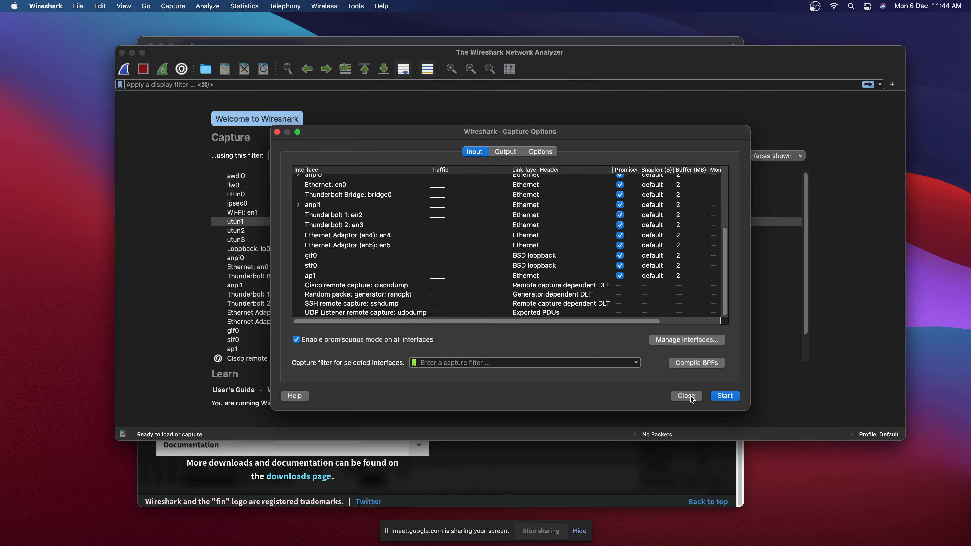
# Open the interface management dialog and examine its local interfaces and pipes.
pyautogui.click(695, 340)
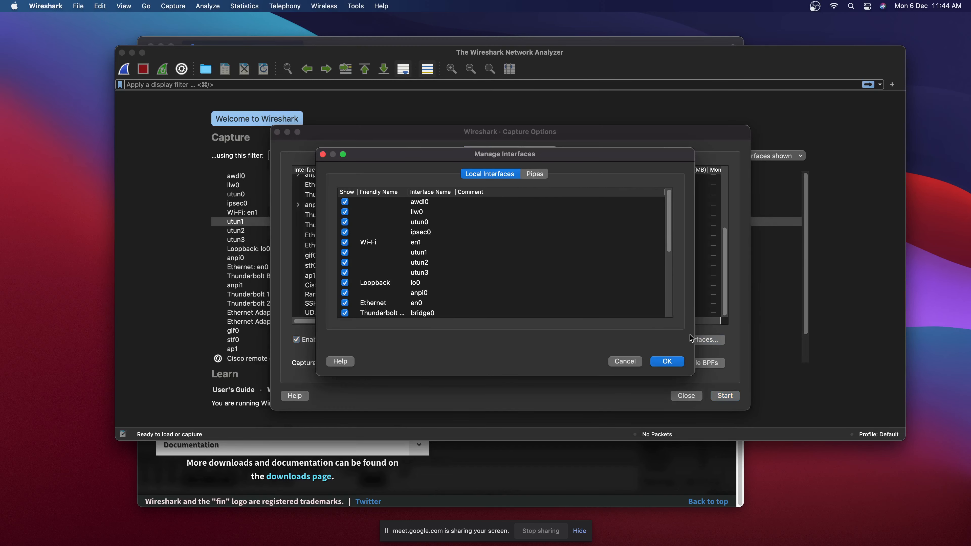
pyautogui.click(621, 361)
pyautogui.click(698, 340)
pyautogui.scroll(-5, 482, 292)
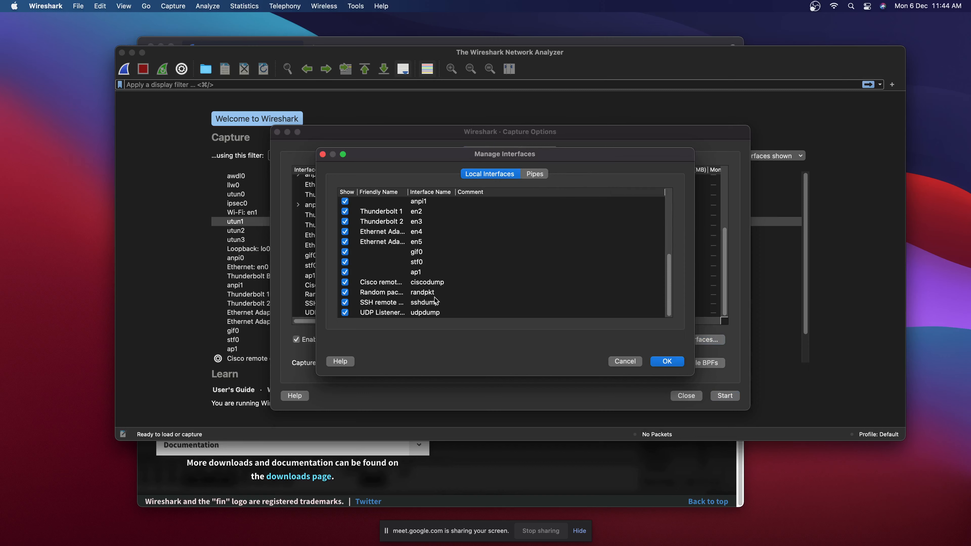
pyautogui.scroll(5, 435, 301)
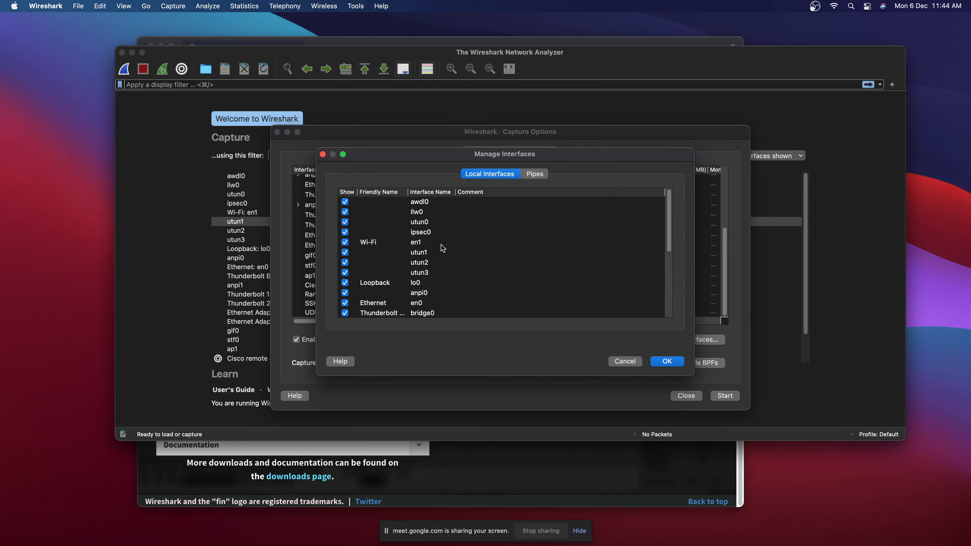
pyautogui.click(529, 175)
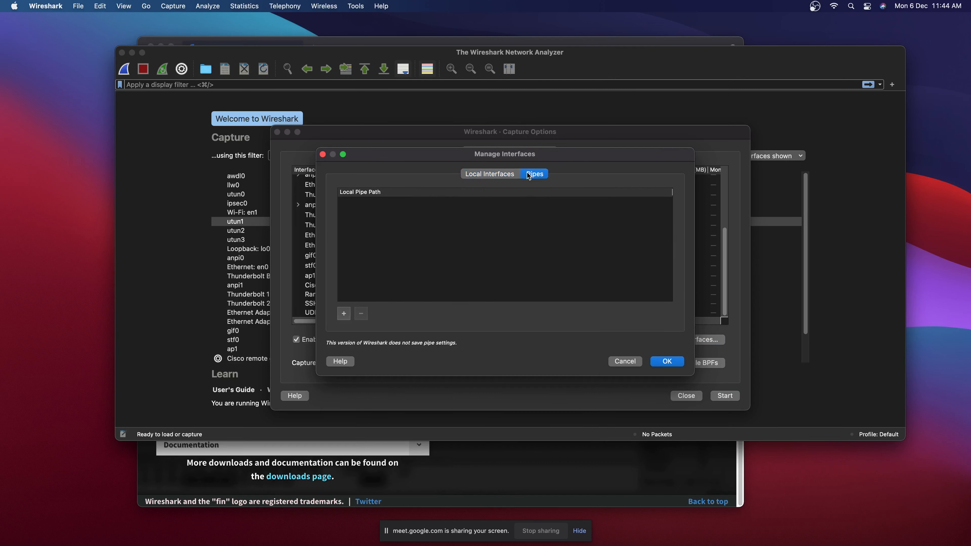
pyautogui.click(504, 177)
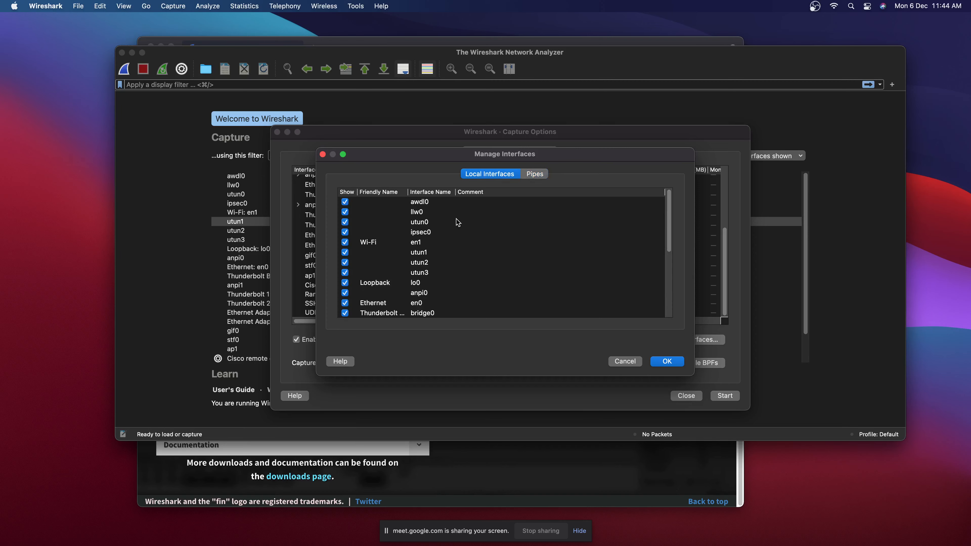
# Widen the Friendly Name column to read the full local interface names, and dismiss the interface management and capture options dialogs.
pyautogui.scroll(-1, 445, 246)
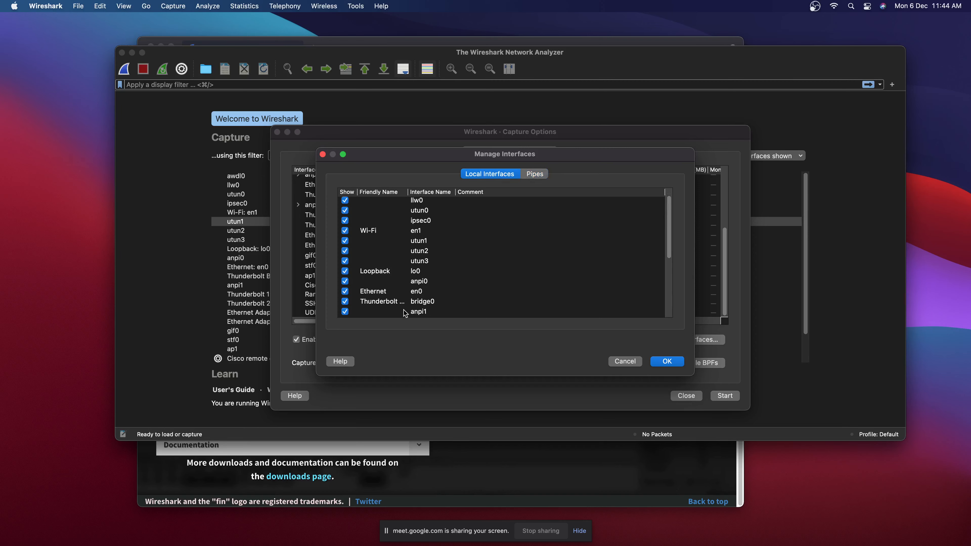
pyautogui.moveTo(408, 190); pyautogui.dragTo(445, 187)
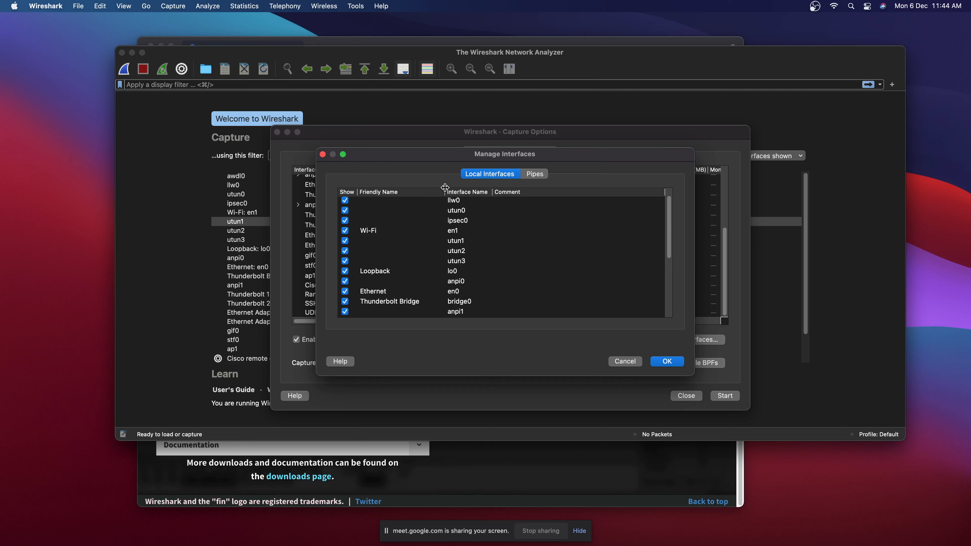
pyautogui.scroll(-2, 426, 312)
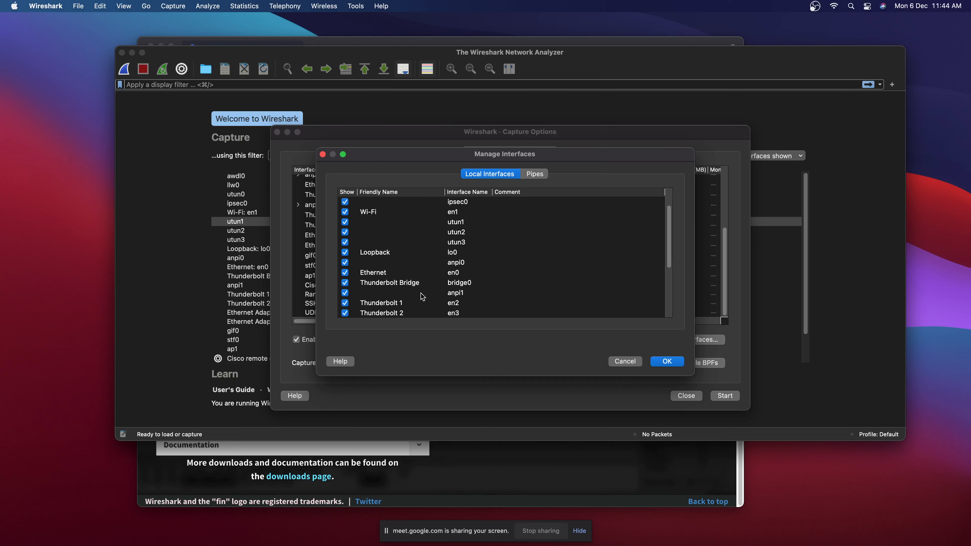
pyautogui.scroll(-3, 422, 290)
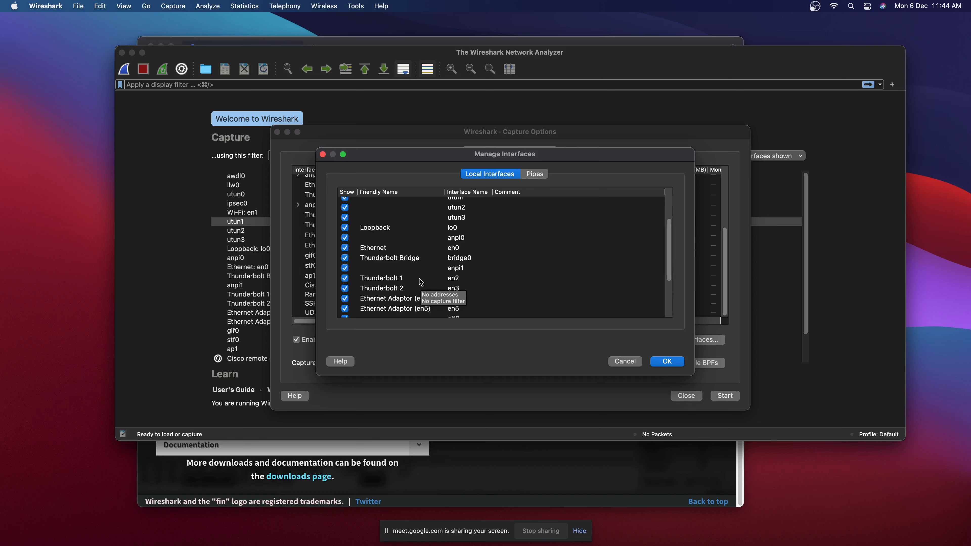
pyautogui.scroll(-3, 421, 285)
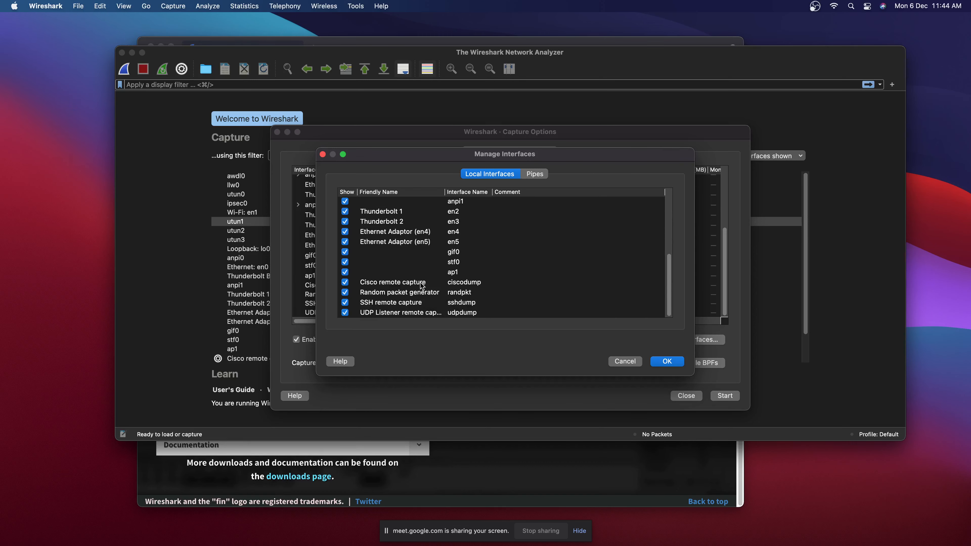
pyautogui.click(629, 363)
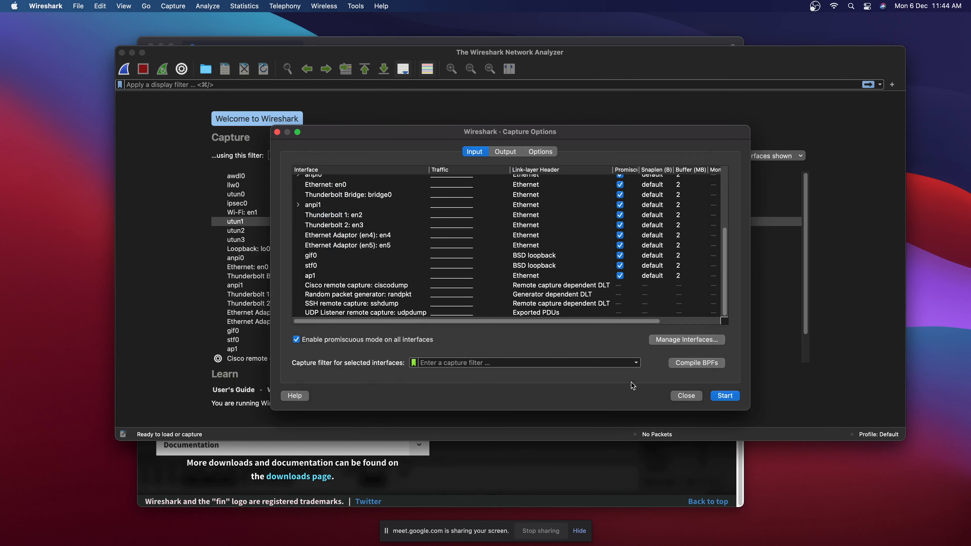
pyautogui.click(686, 396)
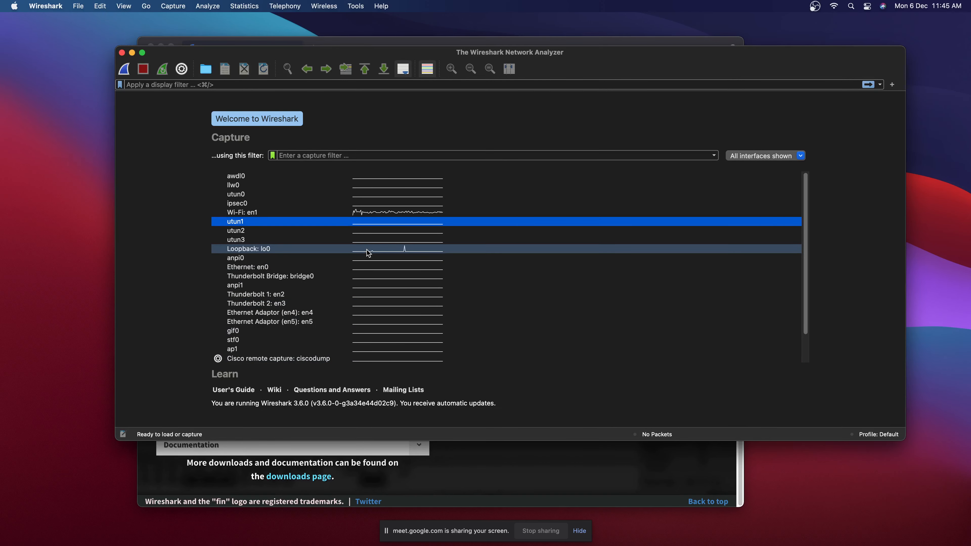
# Start a live packet capture on the Wi-Fi: en1 interface.
pyautogui.click(276, 213)
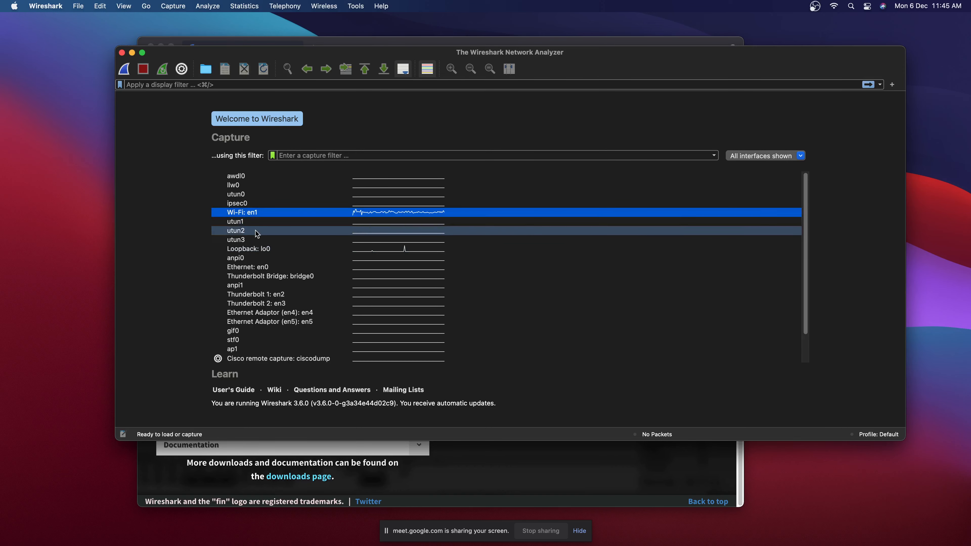
pyautogui.moveTo(258, 216)
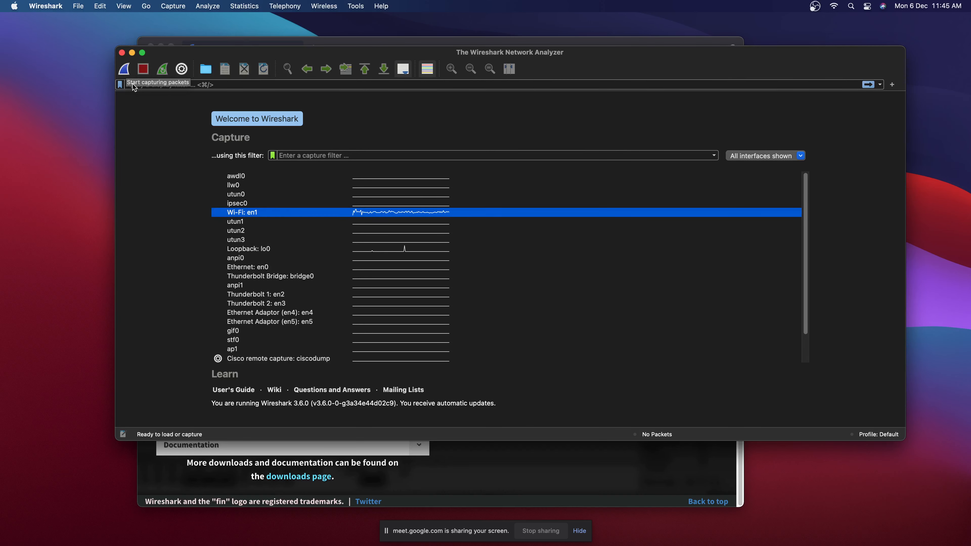
pyautogui.doubleClick(256, 215)
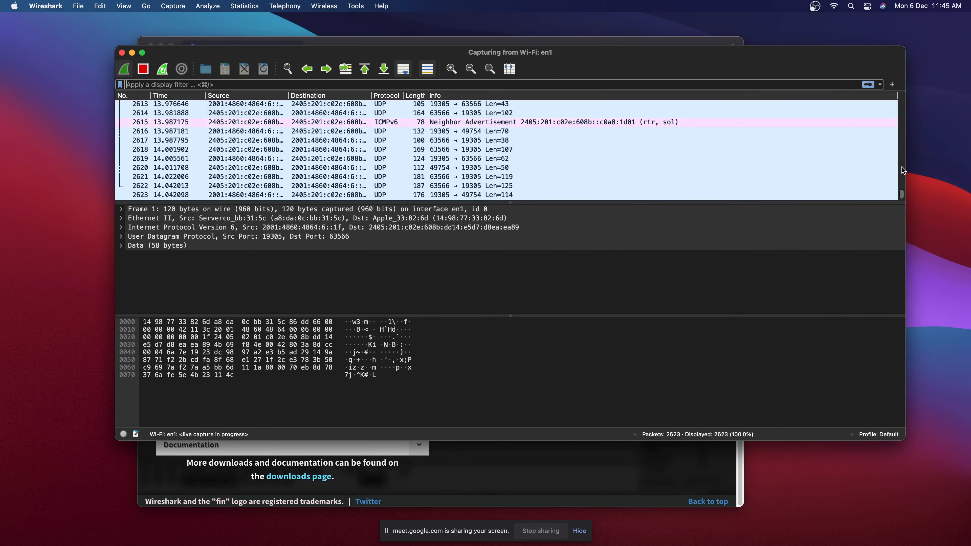
pyautogui.moveTo(903, 195); pyautogui.dragTo(903, 102)
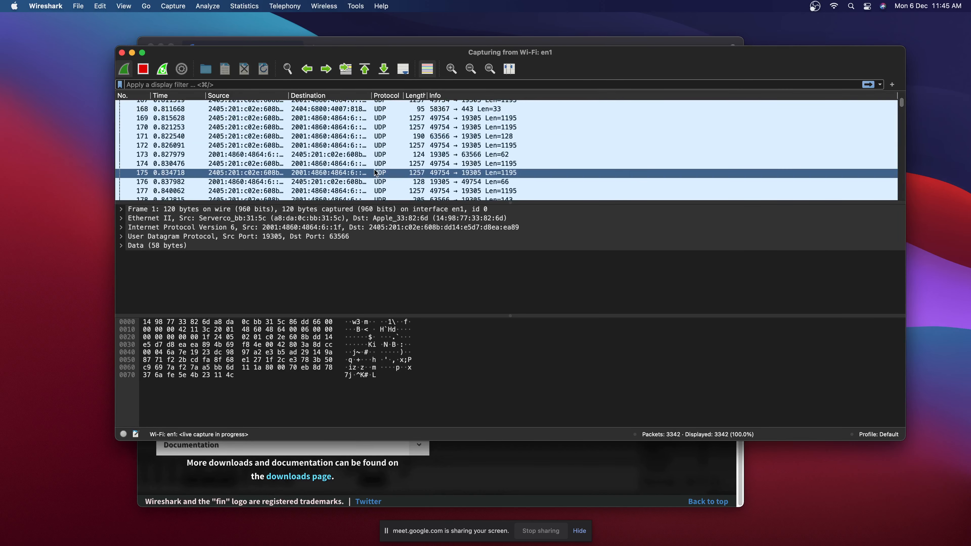
# Browse the live packet list down to its newest packets and select one of the latest UDP packets.
pyautogui.scroll(-20, 841, 173)
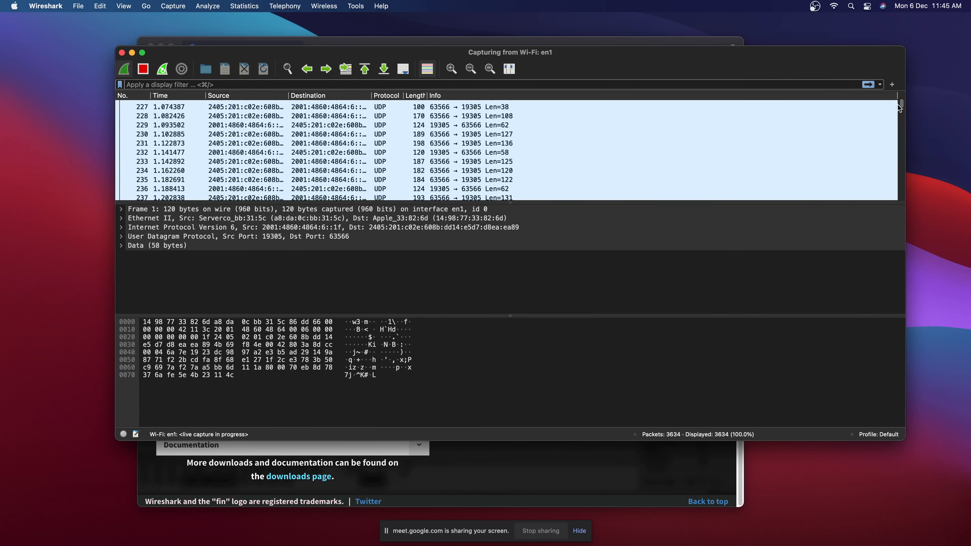
pyautogui.moveTo(901, 105); pyautogui.dragTo(901, 197)
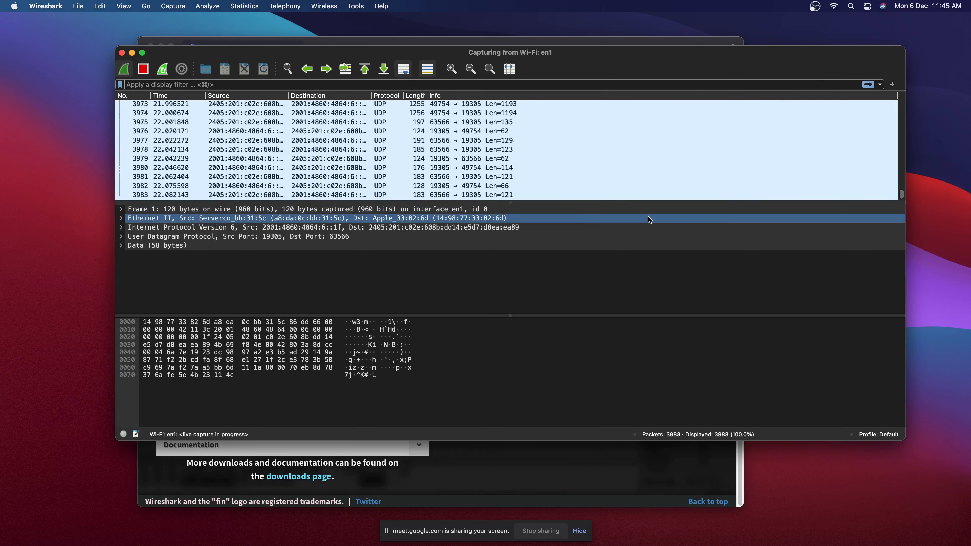
pyautogui.click(535, 189)
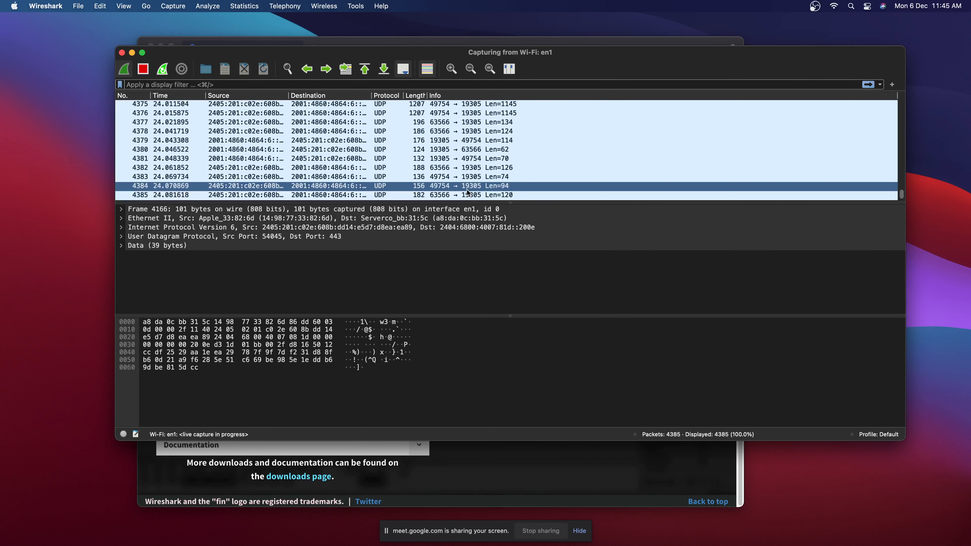
# Move the browser and capture windows apart, and stop the live capture on Wi-Fi: en1.
pyautogui.moveTo(420, 41); pyautogui.dragTo(633, 31)
pyautogui.moveTo(268, 52); pyautogui.dragTo(223, 103)
pyautogui.click(439, 218)
pyautogui.scroll(3, 440, 218)
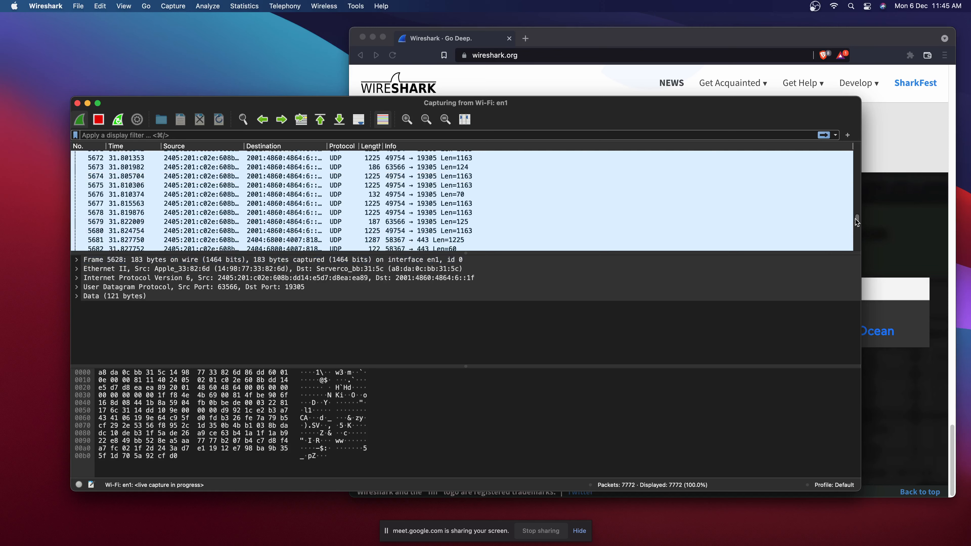
pyautogui.moveTo(857, 225); pyautogui.dragTo(862, 256)
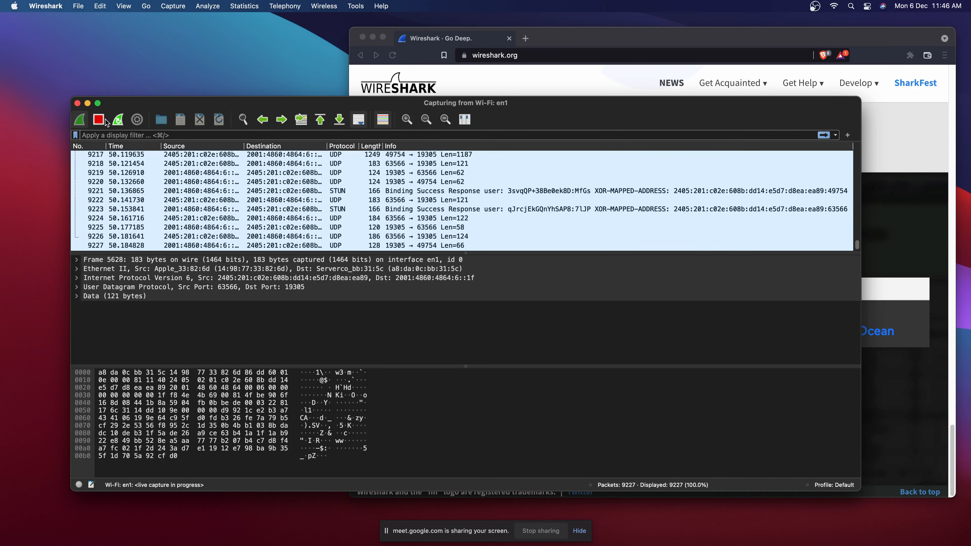
pyautogui.click(99, 121)
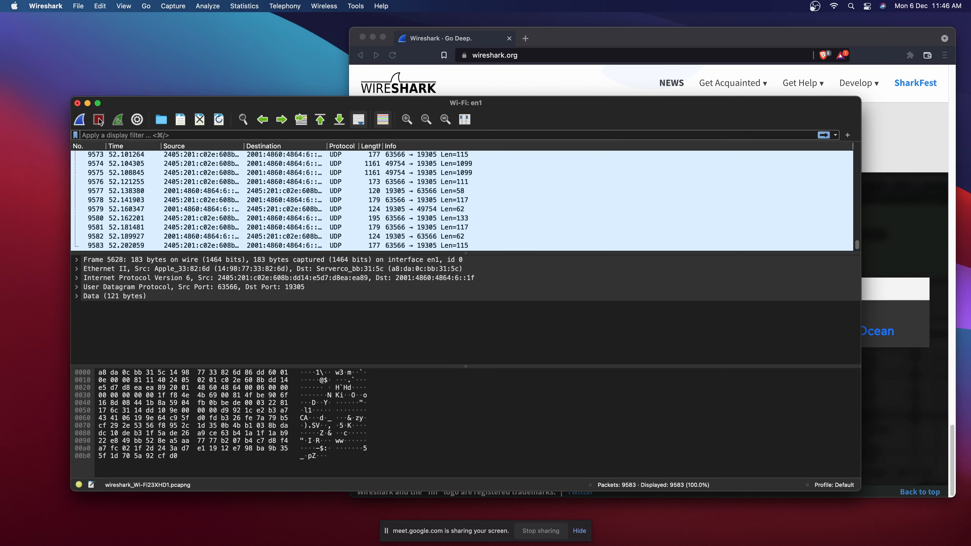
# Move the capture window to the upper-left corner of the desktop and enlarge it to nearly fill the screen.
pyautogui.moveTo(203, 103); pyautogui.dragTo(196, 72)
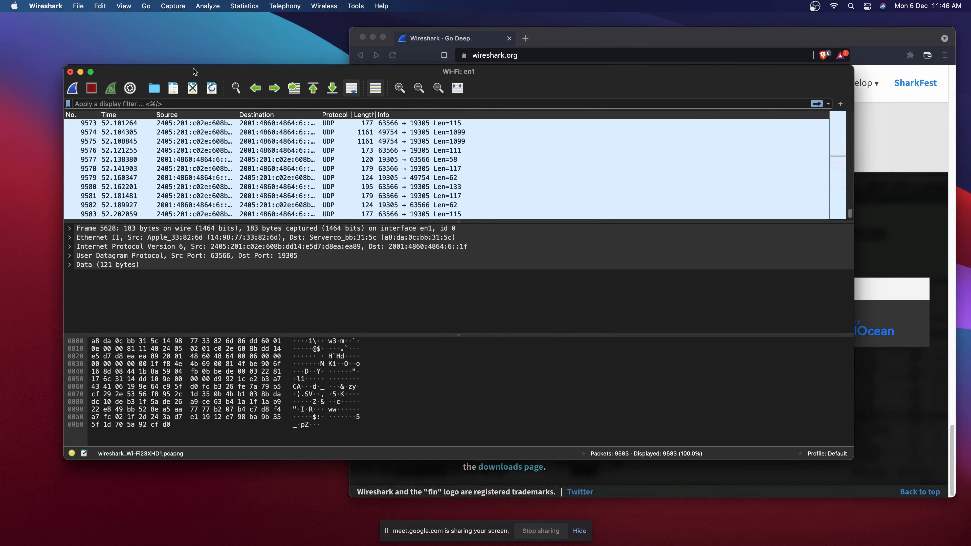
pyautogui.click(239, 160)
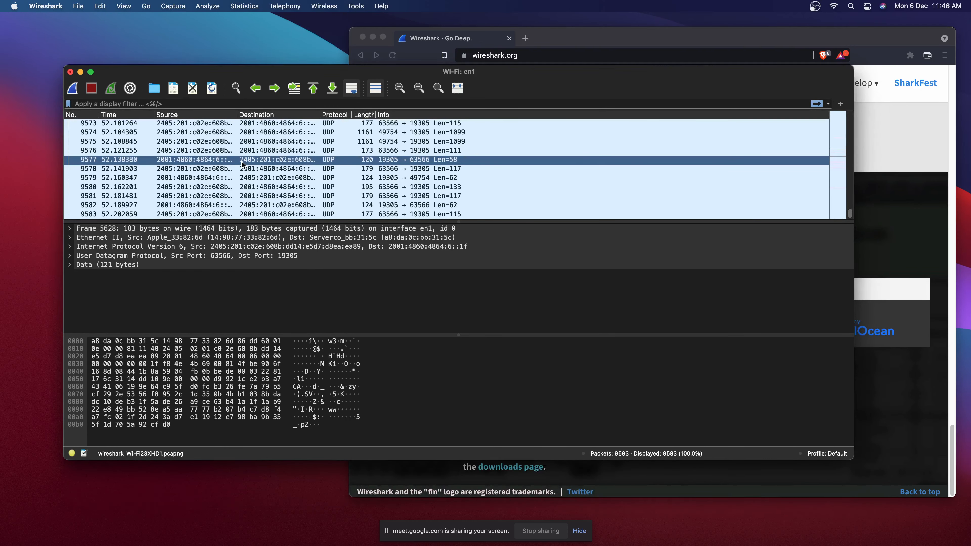
pyautogui.moveTo(243, 165); pyautogui.dragTo(261, 217)
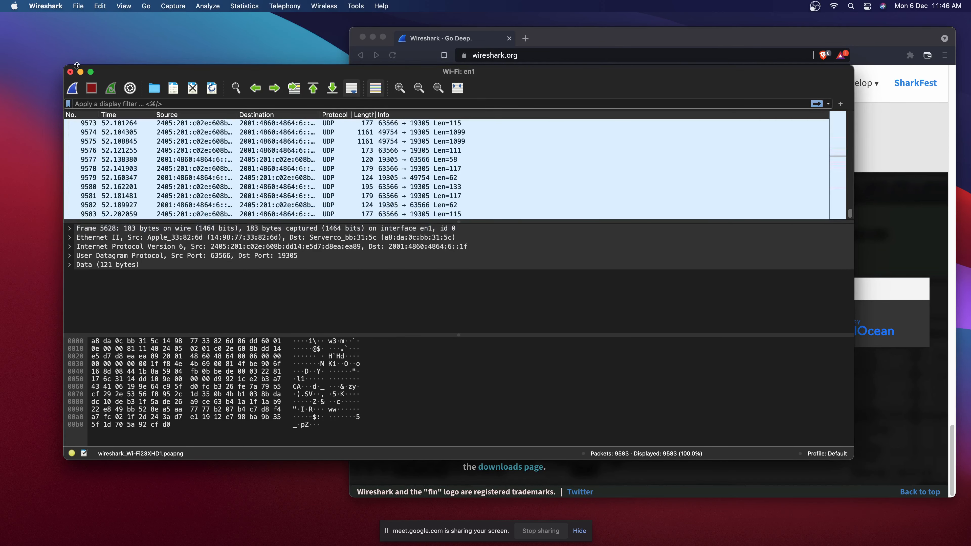
pyautogui.moveTo(61, 68); pyautogui.dragTo(25, 15)
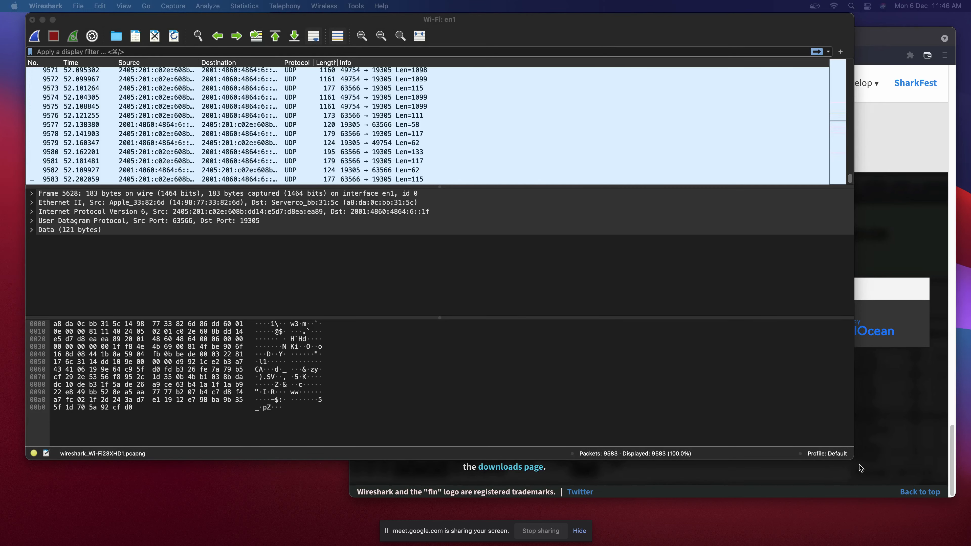
pyautogui.click(838, 435)
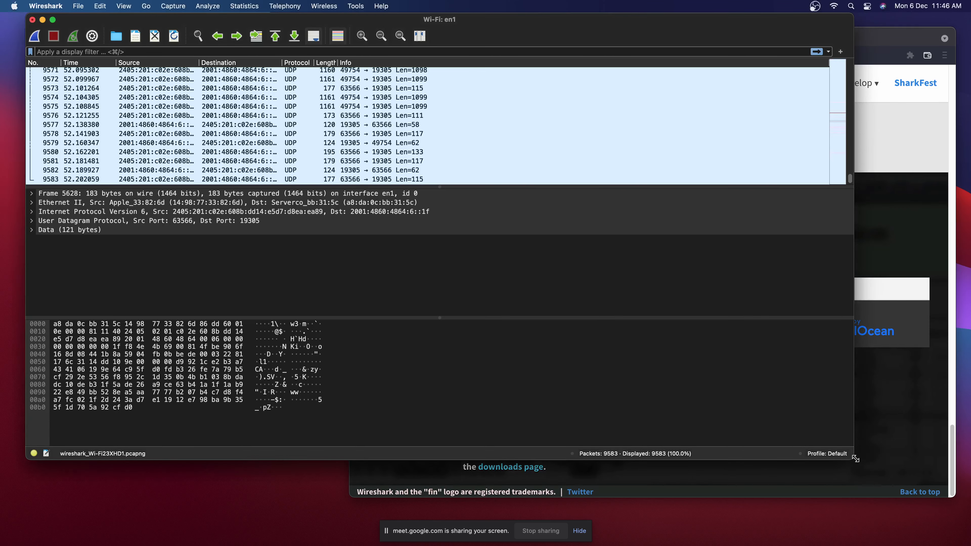
pyautogui.moveTo(853, 459); pyautogui.dragTo(957, 536)
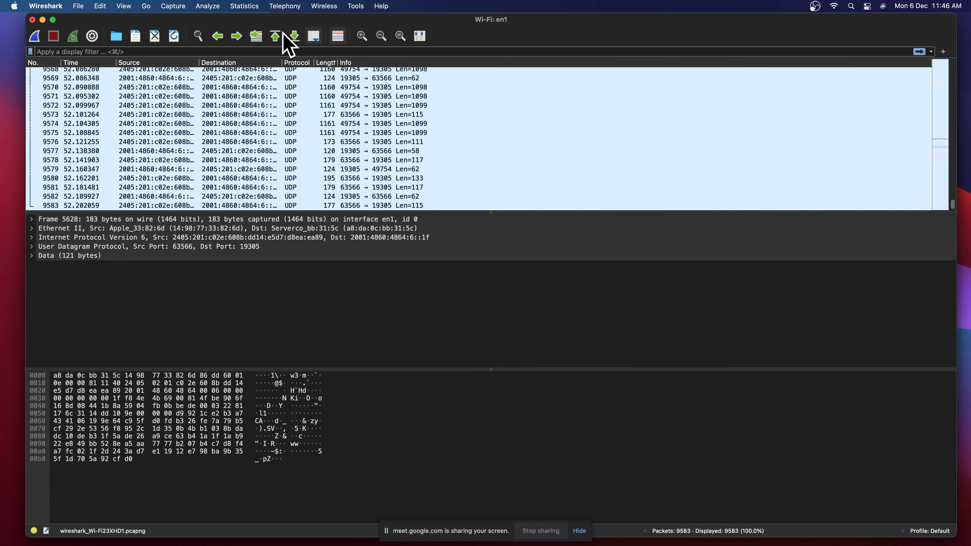
pyautogui.click(177, 51)
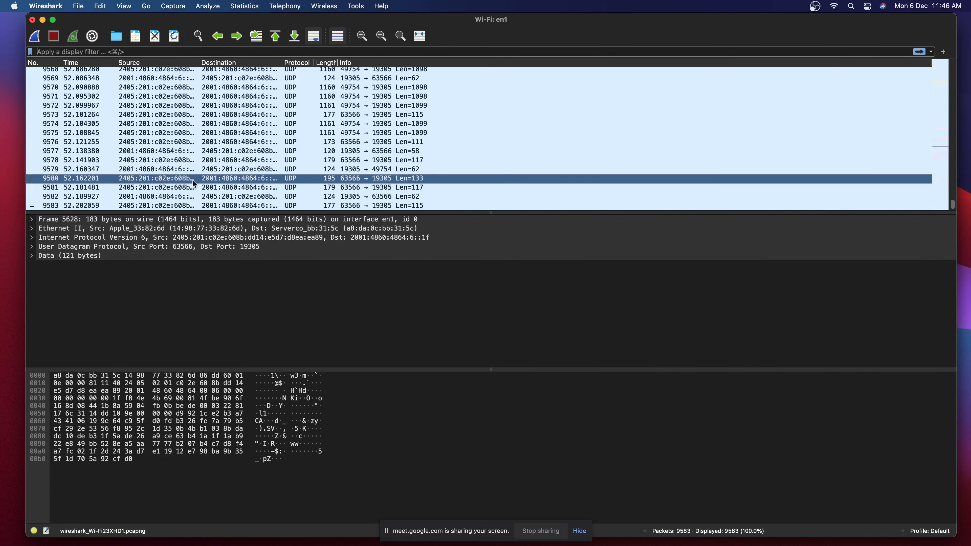
pyautogui.click(135, 87)
pyautogui.click(110, 52)
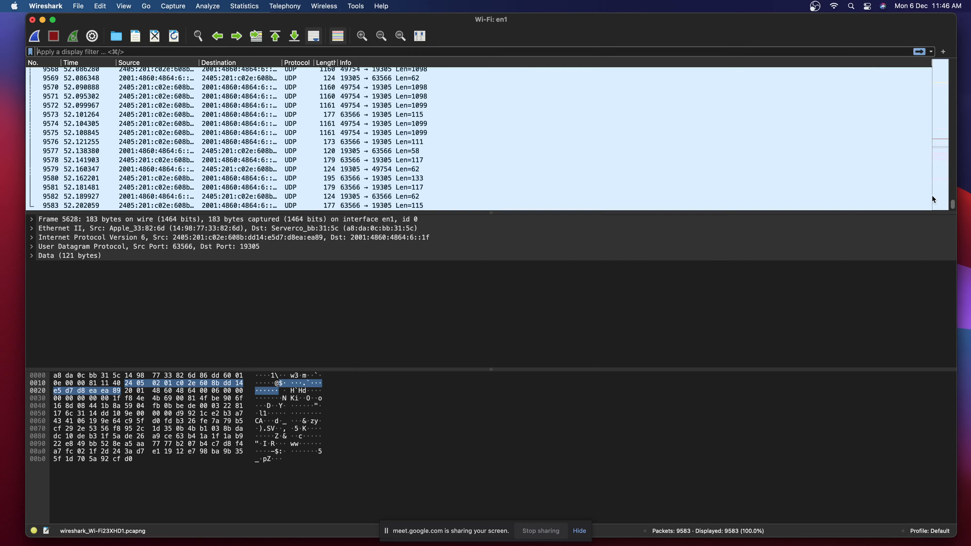
pyautogui.moveTo(951, 204)
pyautogui.mouseDown()
pyautogui.moveTo(954, 62)
pyautogui.moveTo(946, 210)
pyautogui.mouseUp()
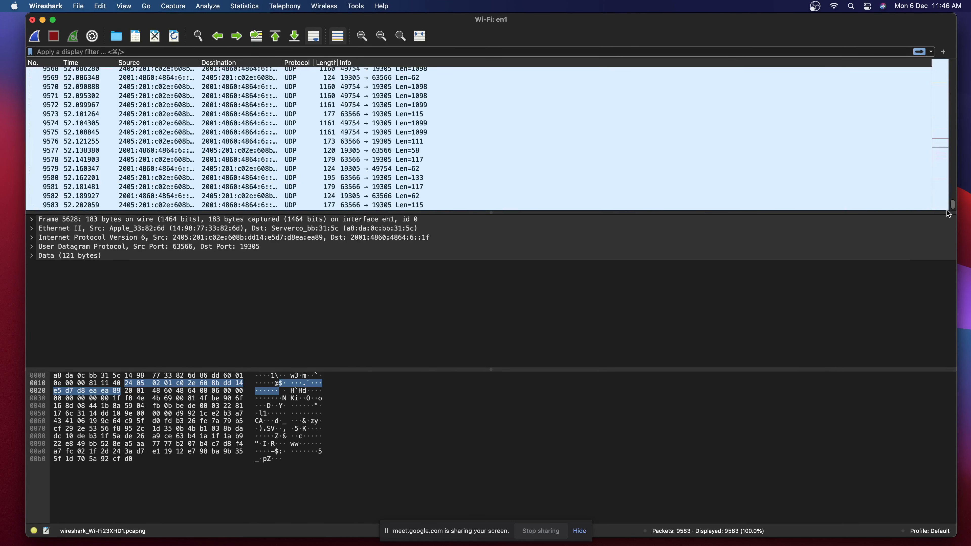
pyautogui.click(504, 177)
pyautogui.click(471, 169)
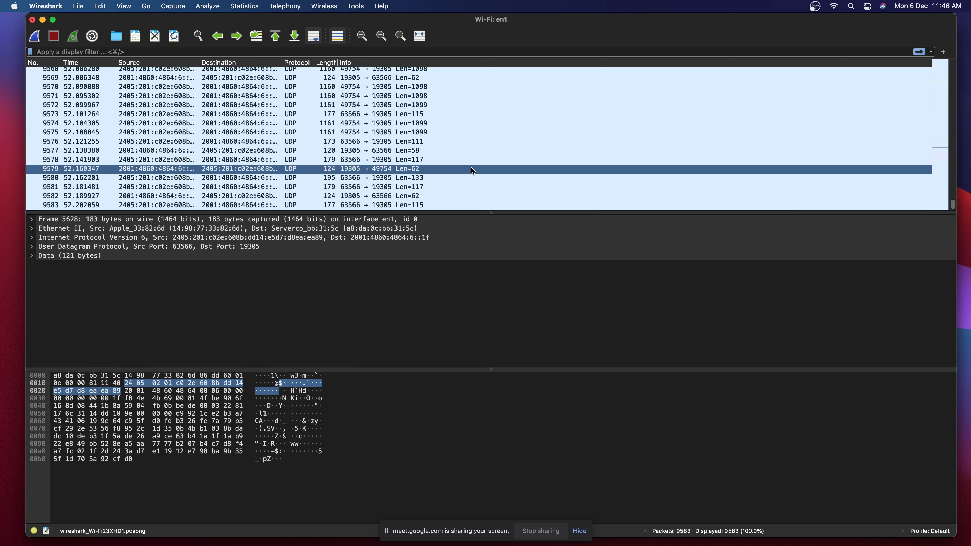
pyautogui.moveTo(471, 168); pyautogui.dragTo(210, 66)
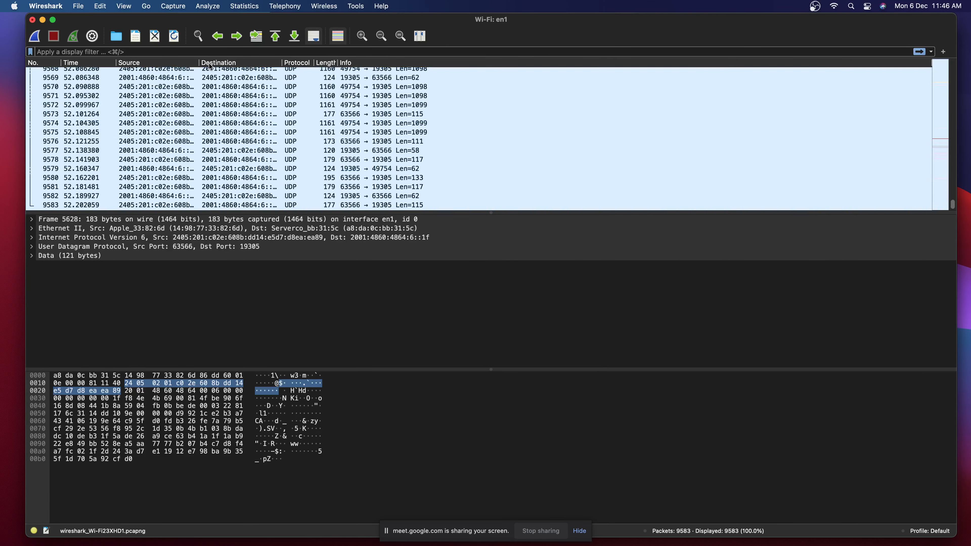
# Apply the display filter tcp and look through the TCP and TLS packets from the start to the end of the capture.
pyautogui.click(219, 51)
pyautogui.write('tcp')
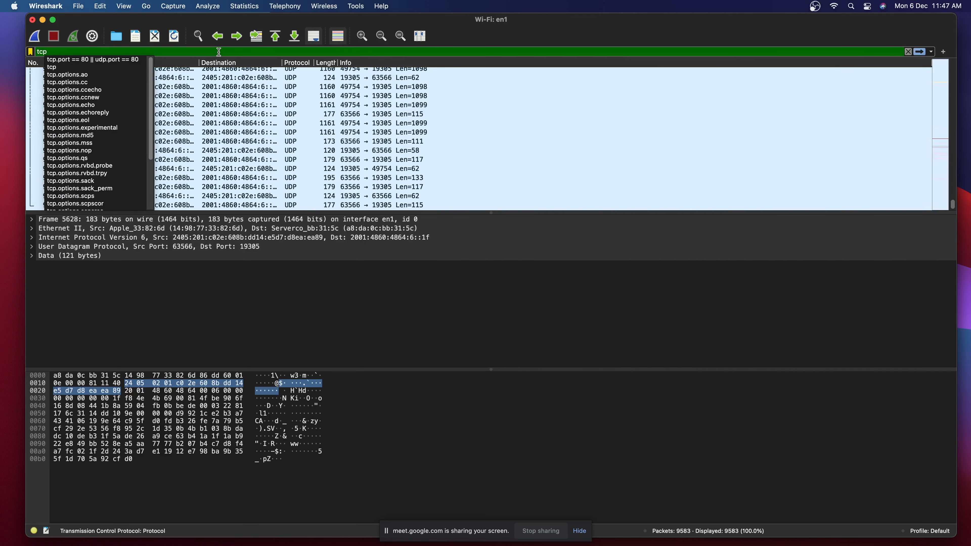
pyautogui.press('Return')
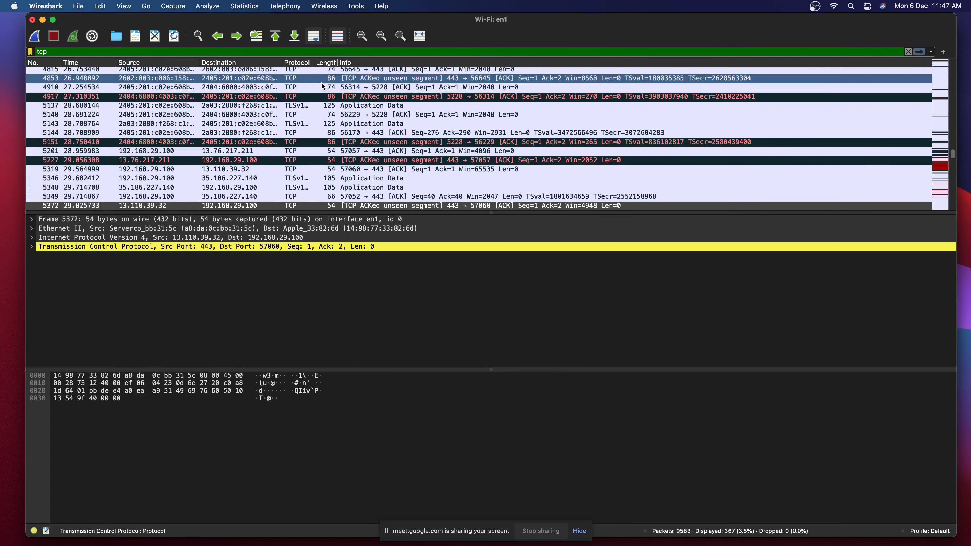
pyautogui.scroll(20, 322, 86)
pyautogui.scroll(15, 306, 87)
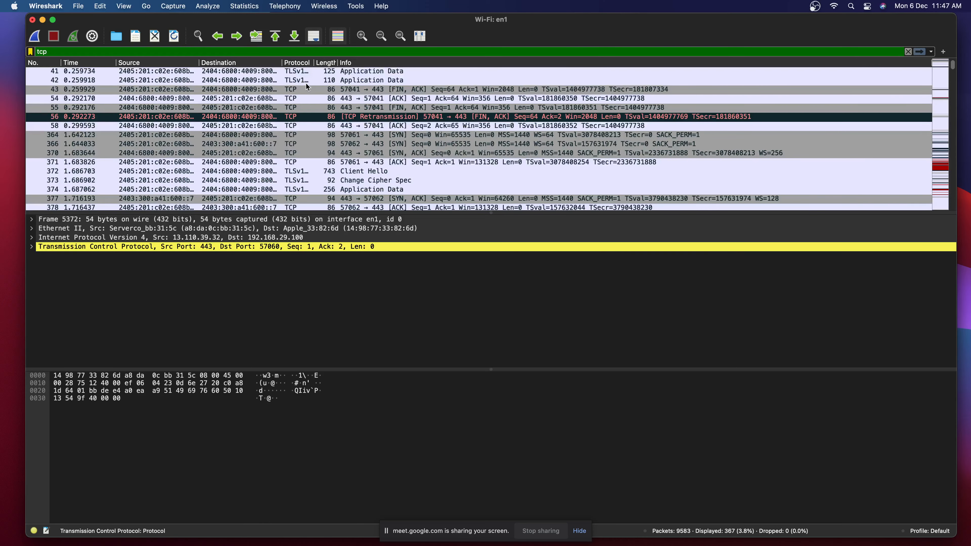
pyautogui.scroll(-10, 305, 86)
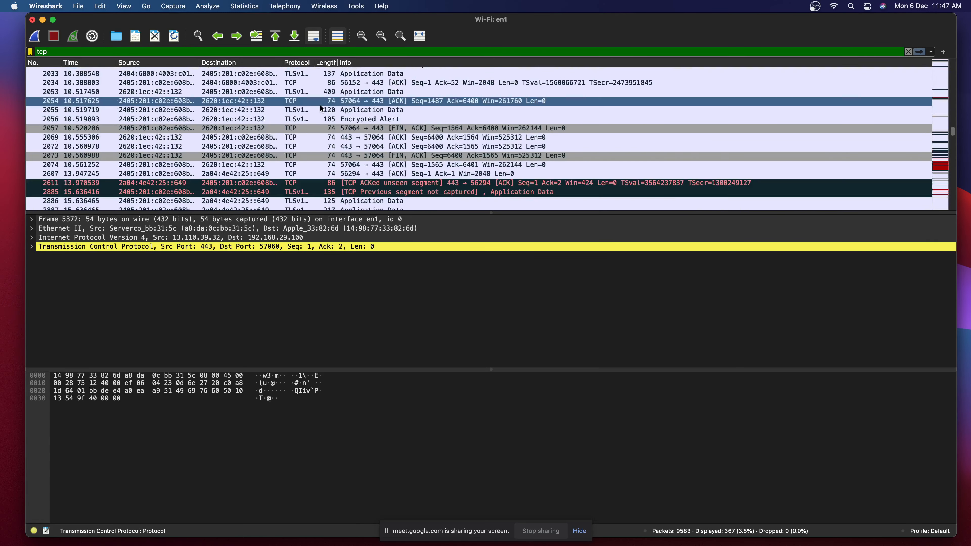
pyautogui.scroll(-15, 320, 108)
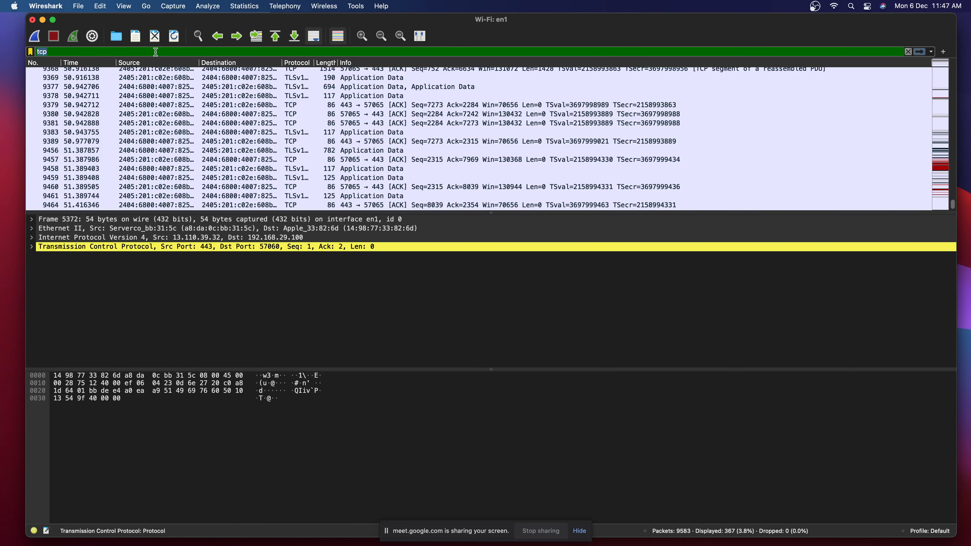
# Filter the captured packets by dns, and replace that display filter with dhcp.
pyautogui.write('dns')
pyautogui.press('Return')
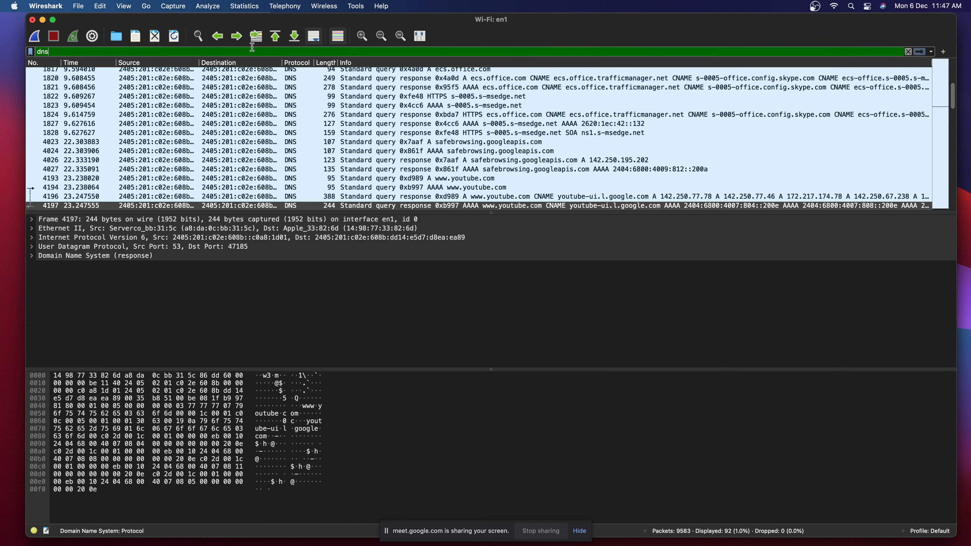
pyautogui.press('BackSpace')
pyautogui.press('BackSpace')
pyautogui.press('BackSpace')
pyautogui.write('dhcp')
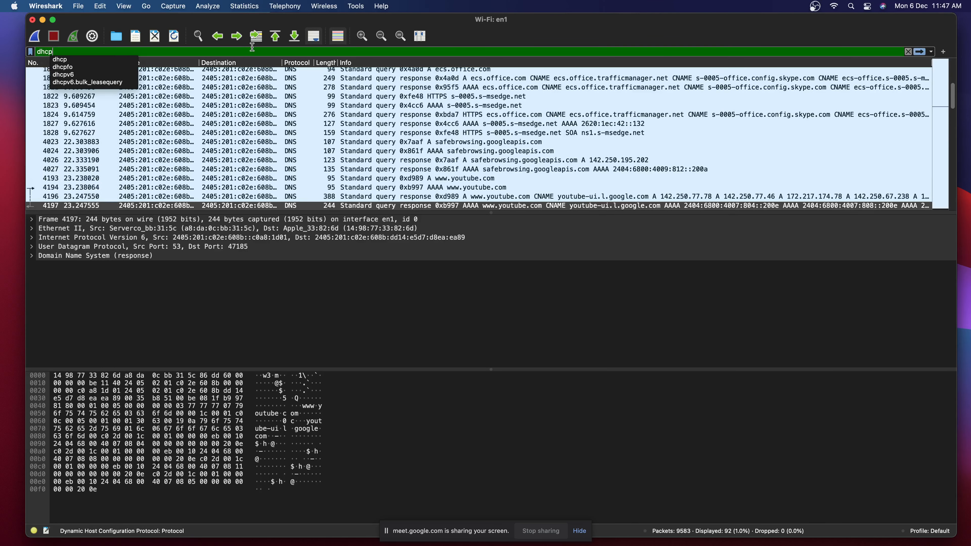
pyautogui.press('Return')
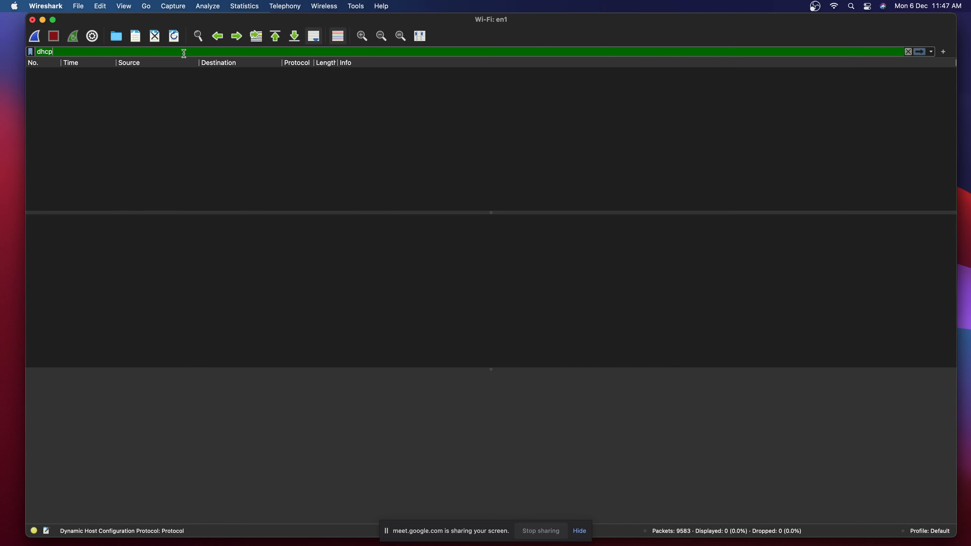
# Replace the display filter with dns and look through the captured DNS queries and responses.
pyautogui.press('BackSpace')
pyautogui.press('BackSpace')
pyautogui.press('BackSpace')
pyautogui.press('BackSpace')
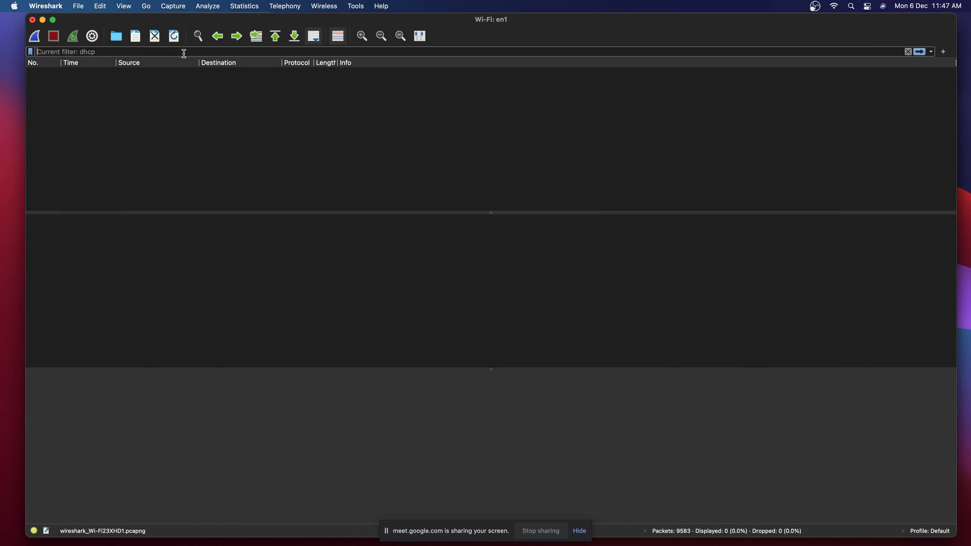
pyautogui.write('dns')
pyautogui.press('Return')
pyautogui.scroll(-10, 347, 130)
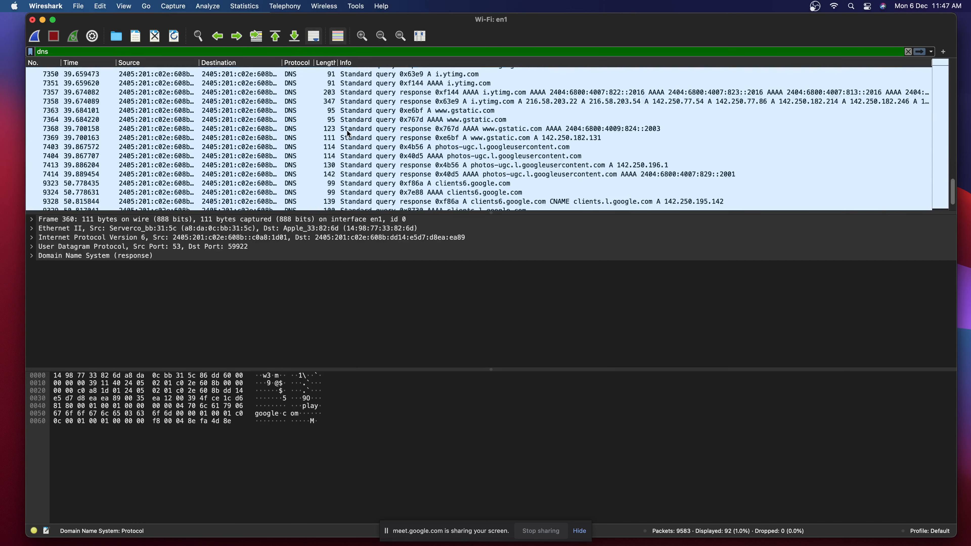
pyautogui.click(396, 124)
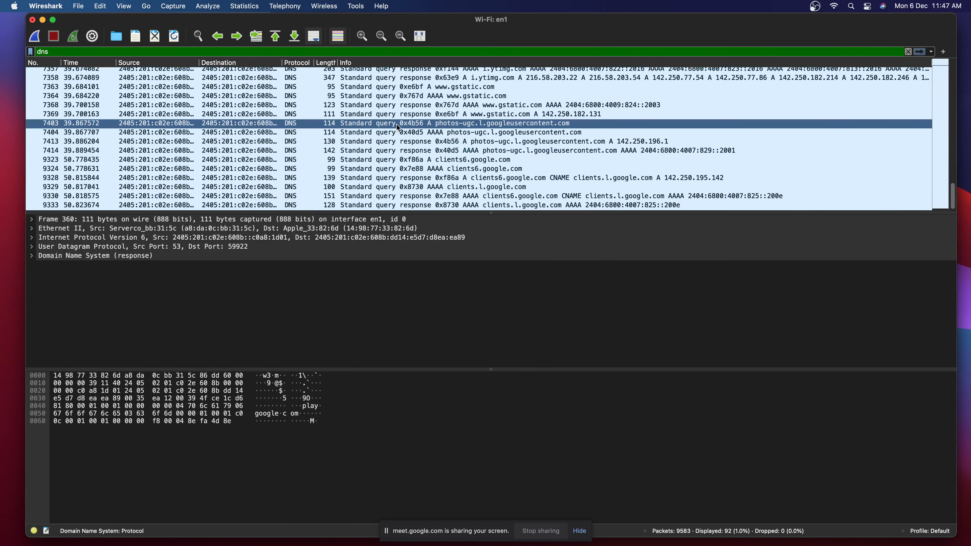
pyautogui.click(344, 133)
pyautogui.scroll(10, 343, 133)
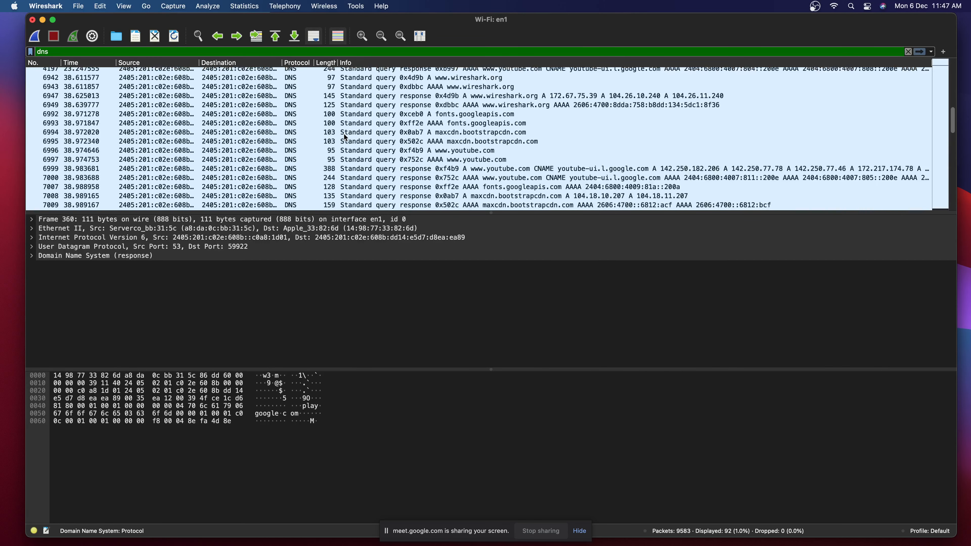
pyautogui.scroll(3, 344, 135)
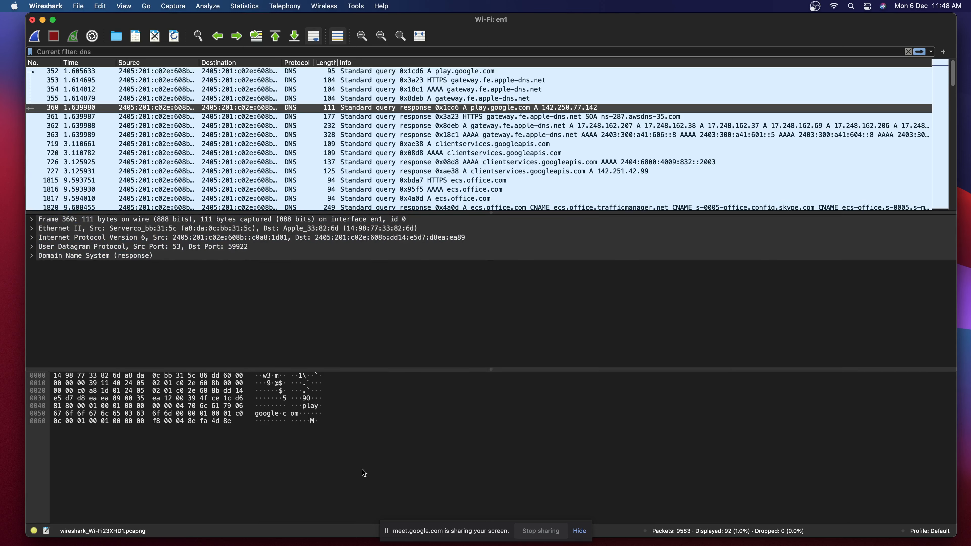
# Select DNS packet 363 and step through the neighbouring packets up and down to examine their protocol details and bytes.
pyautogui.click(258, 136)
pyautogui.press('Up')
pyautogui.press('Up')
pyautogui.press('Up')
pyautogui.press('Up')
pyautogui.press('Up')
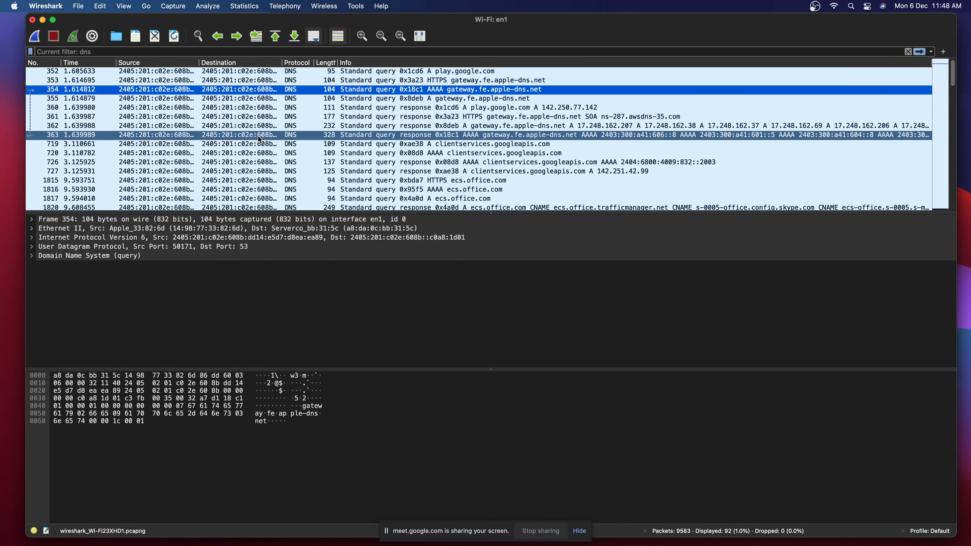
pyautogui.press('Down')
pyautogui.press('Down')
pyautogui.press('Down')
pyautogui.press('Down')
pyautogui.press('Down')
pyautogui.press('Down')
pyautogui.press('Down')
pyautogui.press('Down')
pyautogui.press('Down')
pyautogui.press('Down')
pyautogui.press('Down')
pyautogui.press('Down')
pyautogui.press('Down')
pyautogui.press('Down')
pyautogui.press('Down')
pyautogui.press('Down')
pyautogui.press('Down')
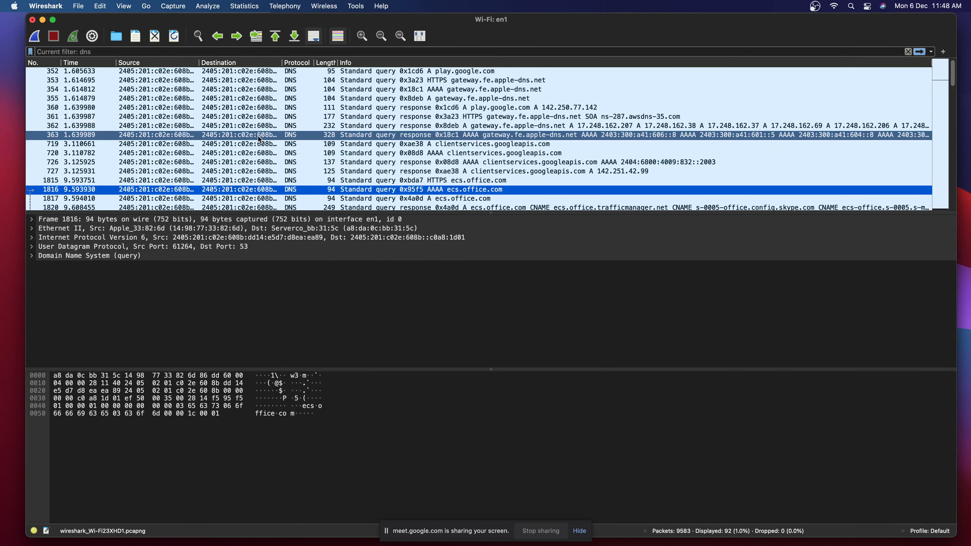
# Select the ecs.office.com DNS packets 1820, 1816 and 1815 in turn to inspect their details.
pyautogui.click(261, 169)
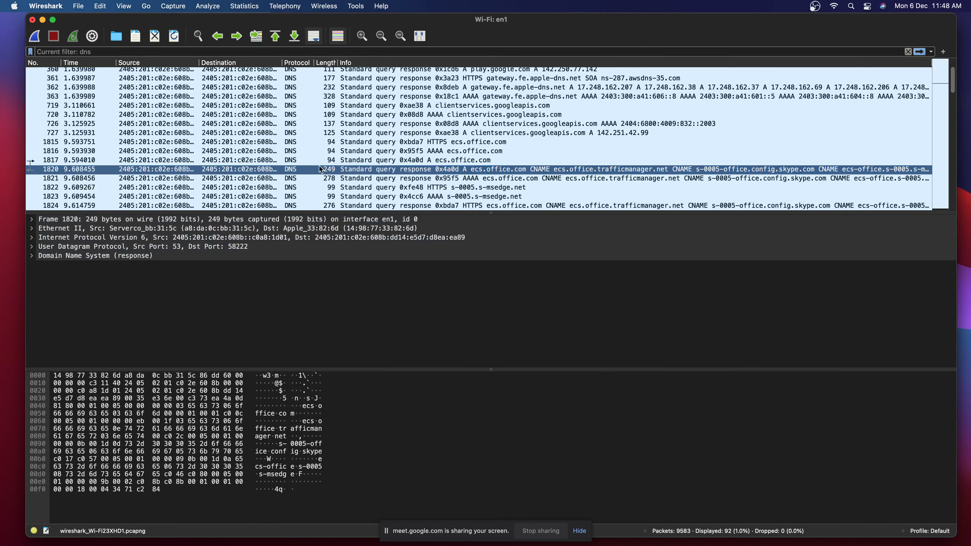
pyautogui.moveTo(289, 151); pyautogui.dragTo(339, 157)
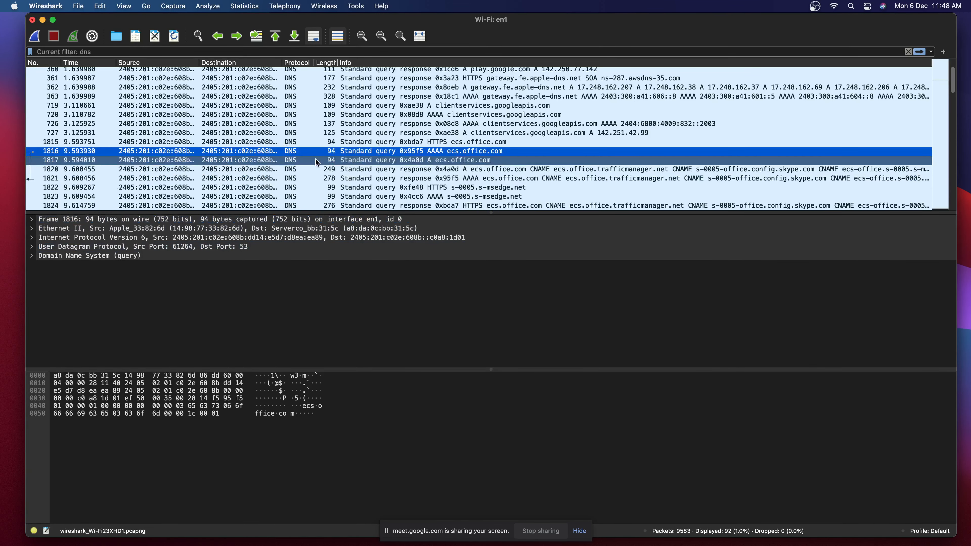
pyautogui.click(313, 141)
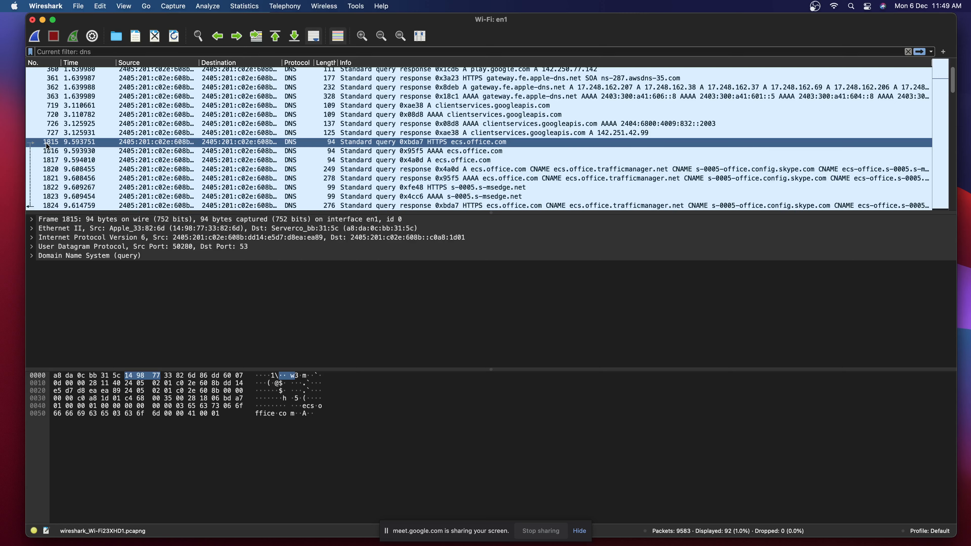
# Select DNS packets 352, 353 and 363 in turn to inspect their details.
pyautogui.scroll(2, 46, 144)
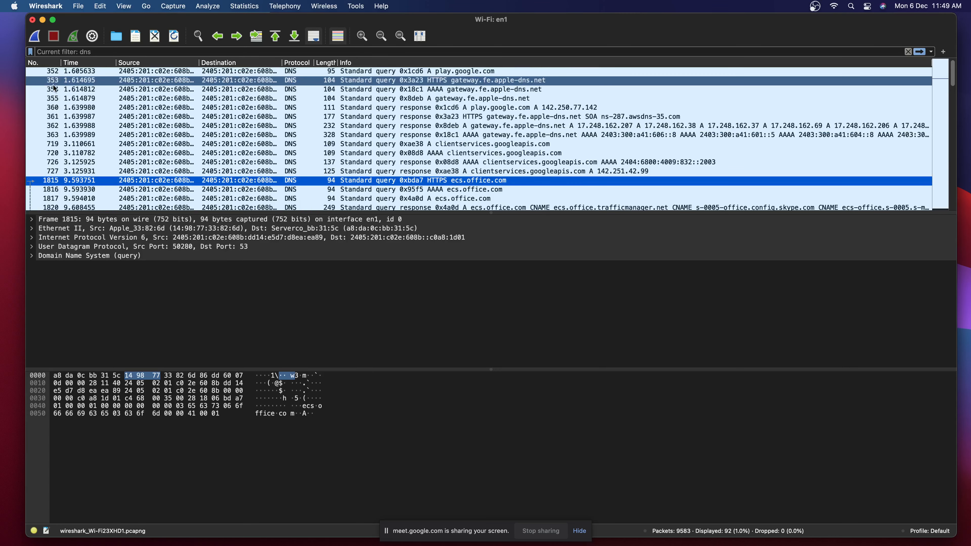
pyautogui.click(49, 75)
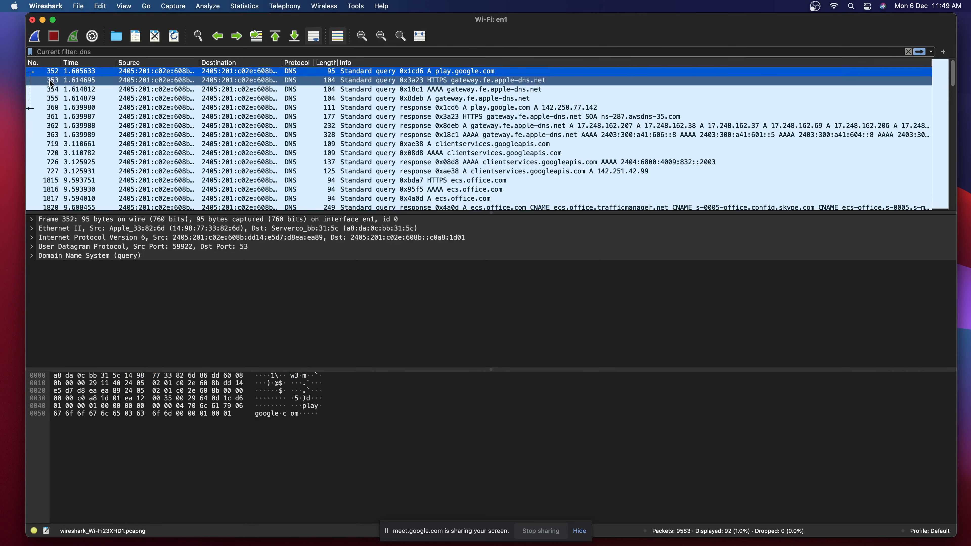
pyautogui.click(51, 81)
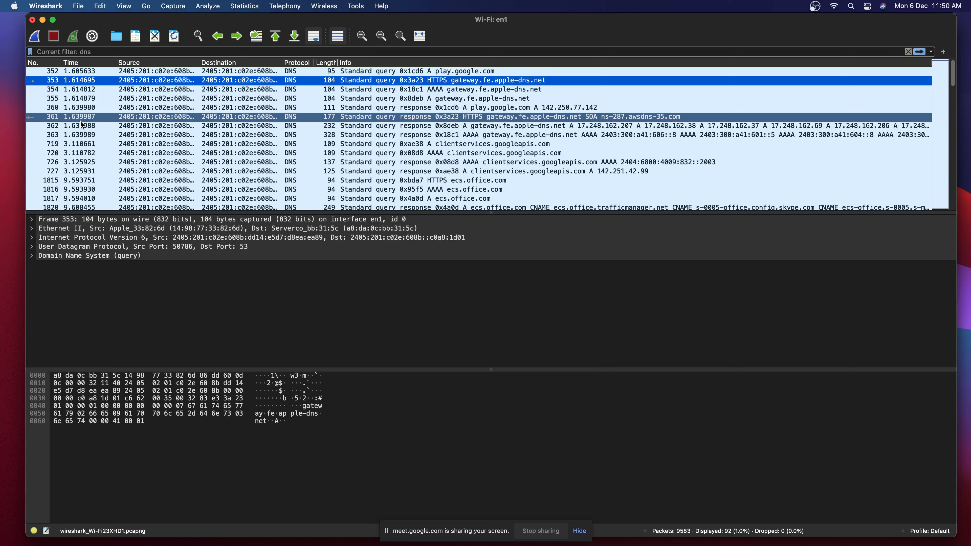
pyautogui.click(88, 135)
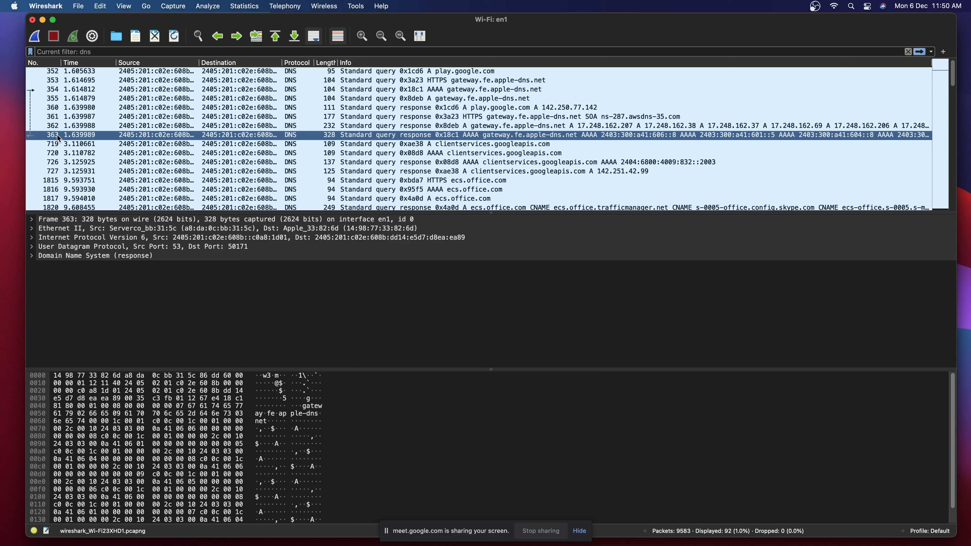
# Expand the Frame section of packet 363 and look through its fields, selecting the encapsulation type.
pyautogui.click(62, 222)
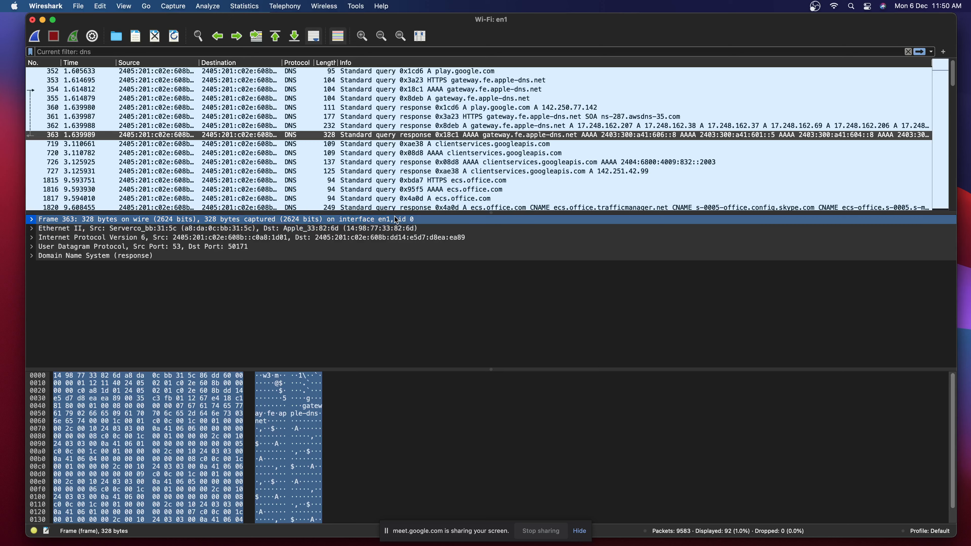
pyautogui.click(31, 220)
pyautogui.scroll(-2, 147, 252)
pyautogui.scroll(1, 150, 276)
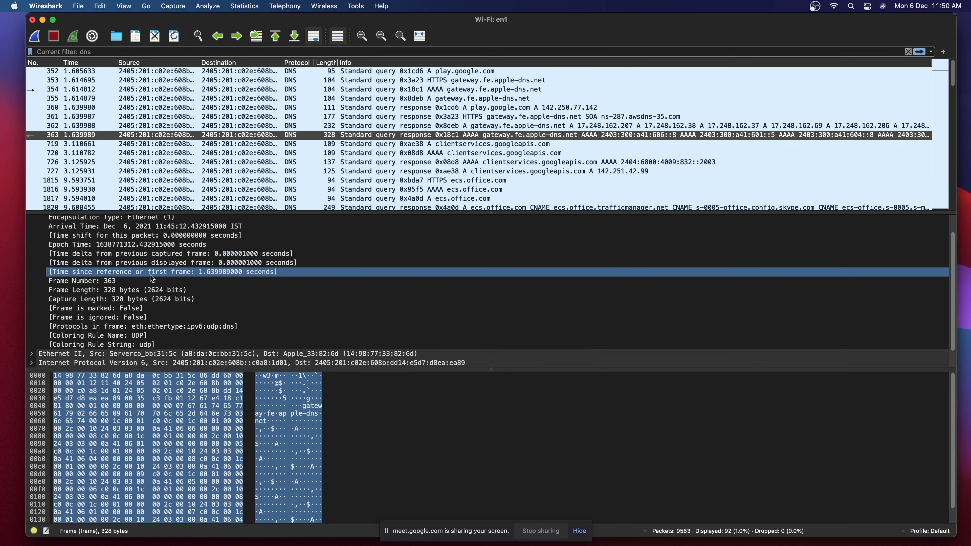
pyautogui.scroll(2, 151, 279)
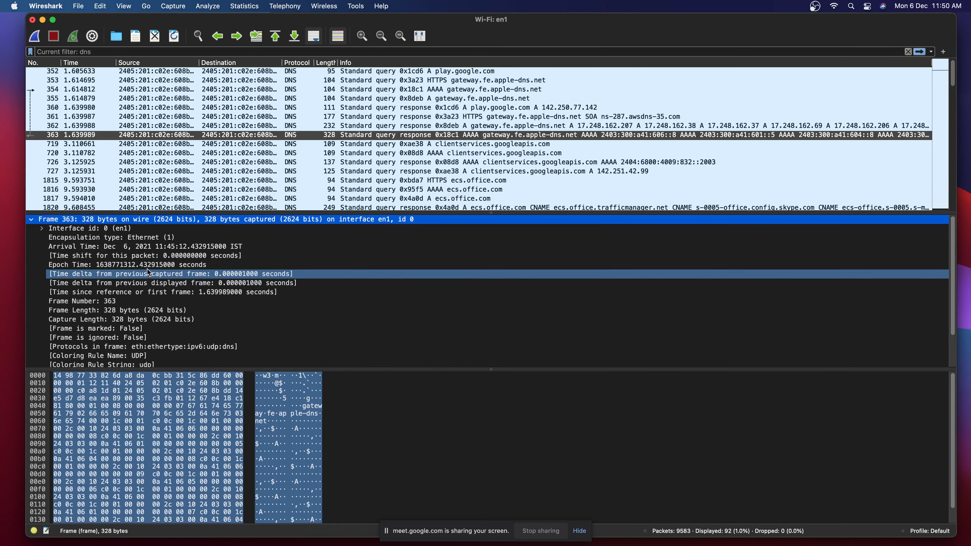
pyautogui.click(127, 237)
pyautogui.scroll(-2, 140, 267)
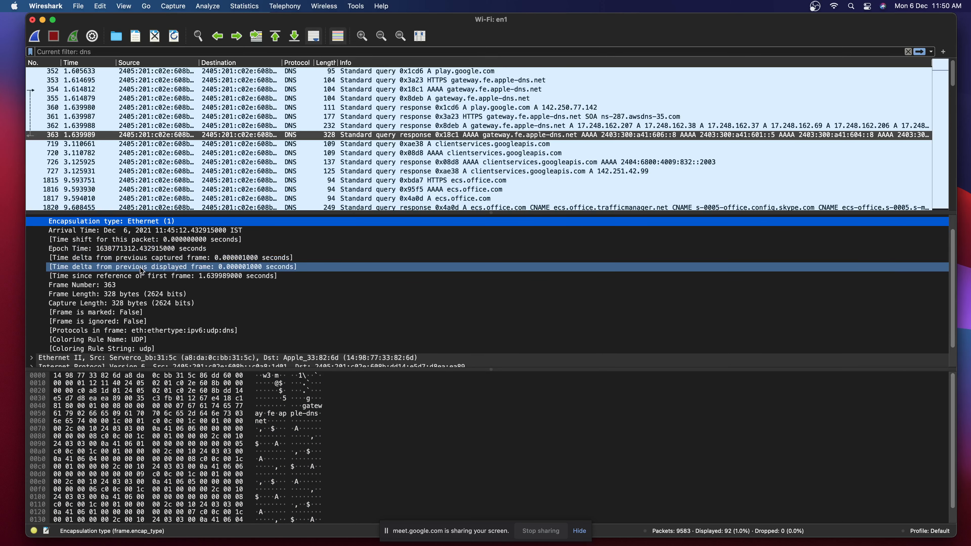
pyautogui.scroll(-1, 141, 267)
pyautogui.scroll(3, 141, 266)
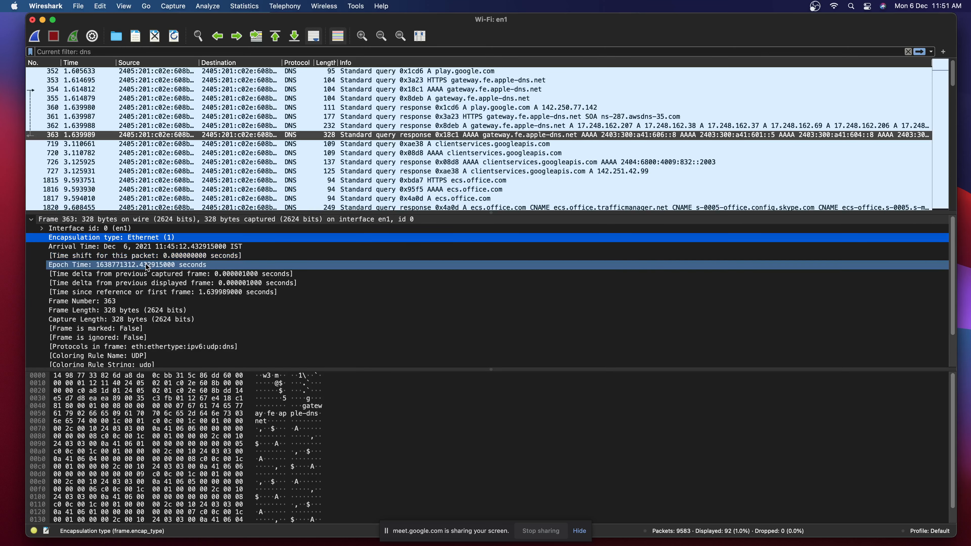
# Examine the frame's epoch time, frame number and frame length fields in turn, and collapse the Frame section.
pyautogui.click(146, 264)
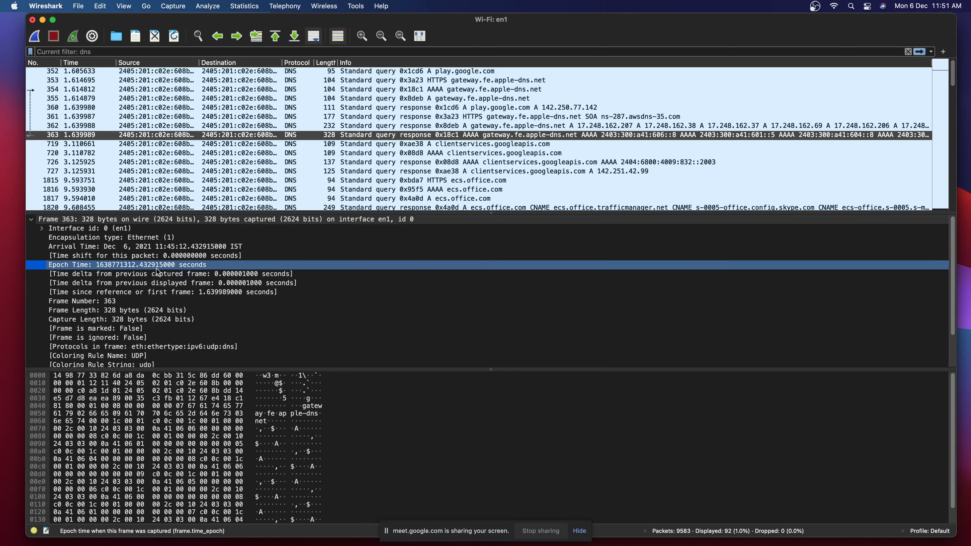
pyautogui.scroll(-1, 159, 271)
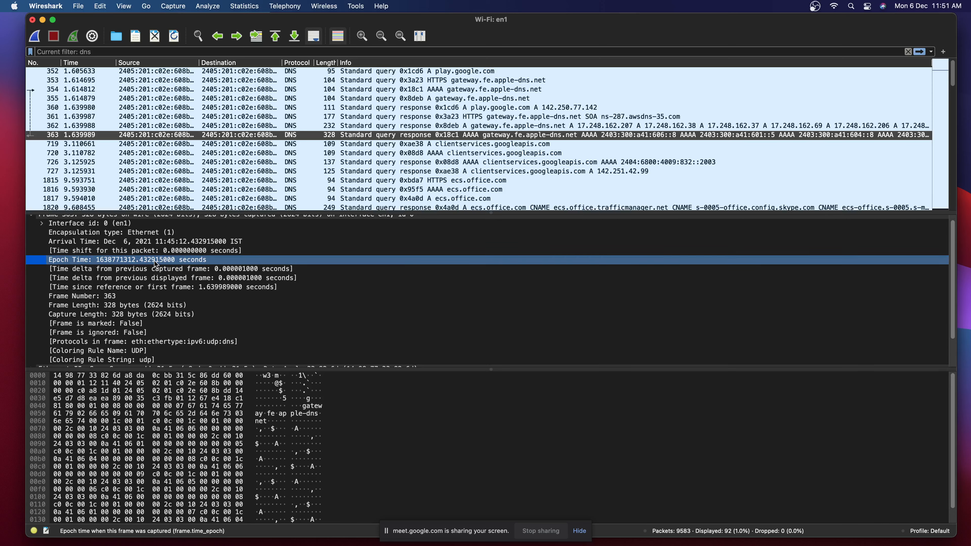
pyautogui.scroll(-1, 132, 289)
pyautogui.click(133, 289)
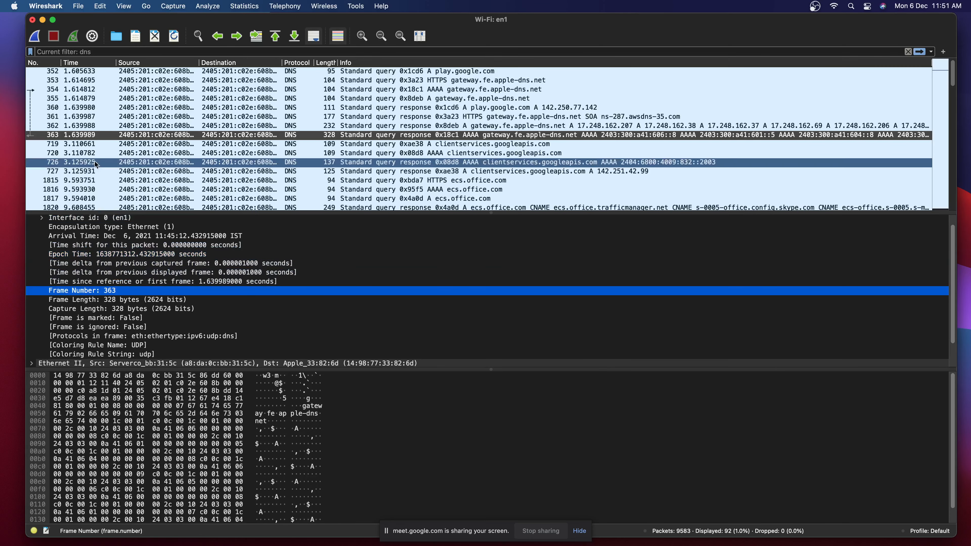
pyautogui.click(146, 301)
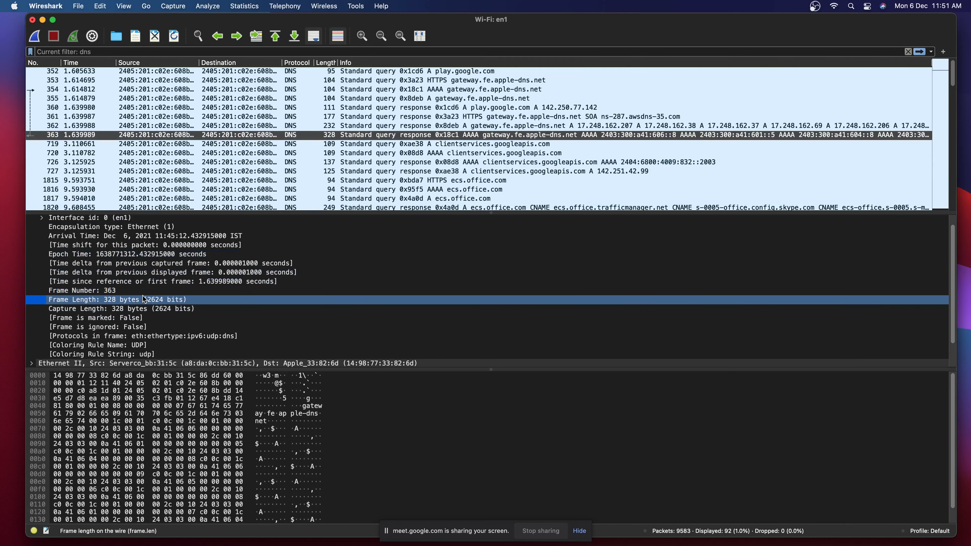
pyautogui.scroll(-2, 152, 312)
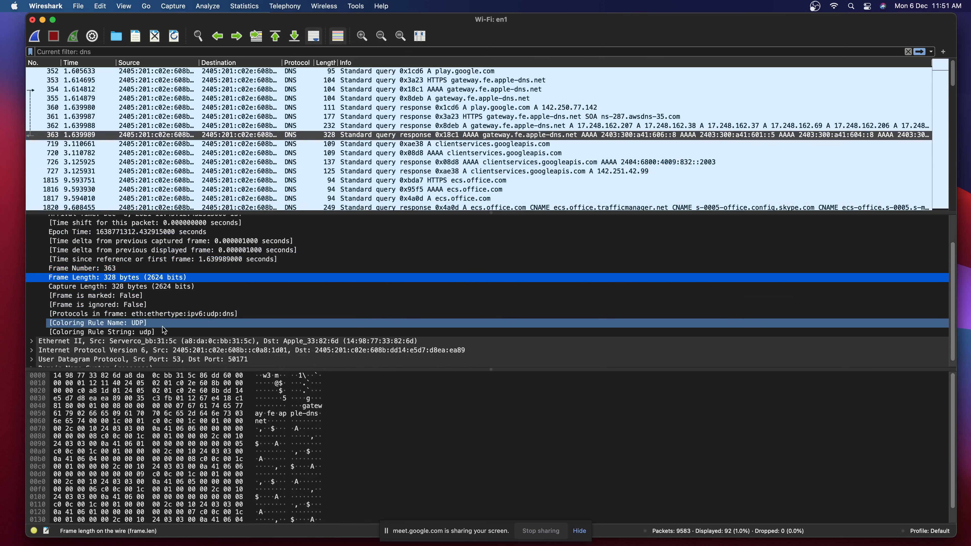
pyautogui.scroll(4, 163, 325)
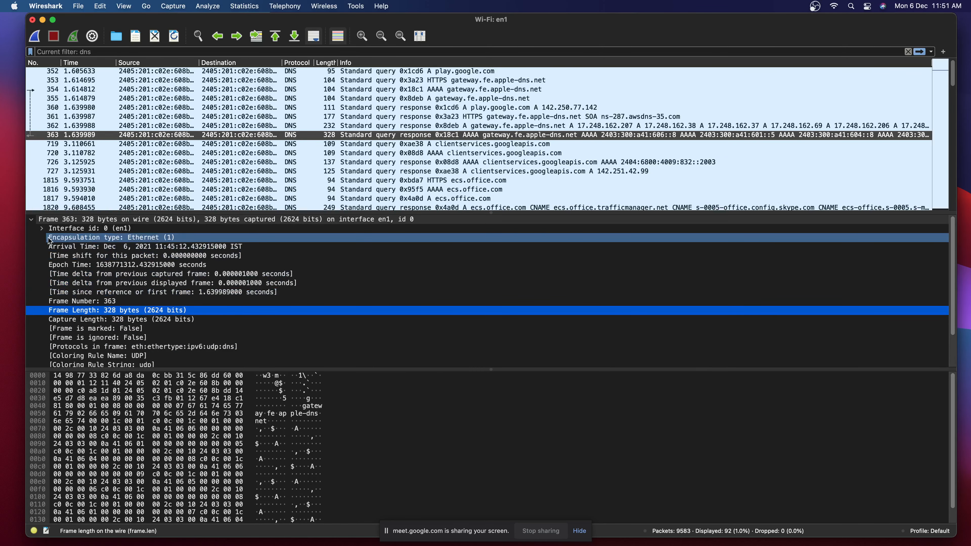
pyautogui.click(41, 228)
pyautogui.click(31, 219)
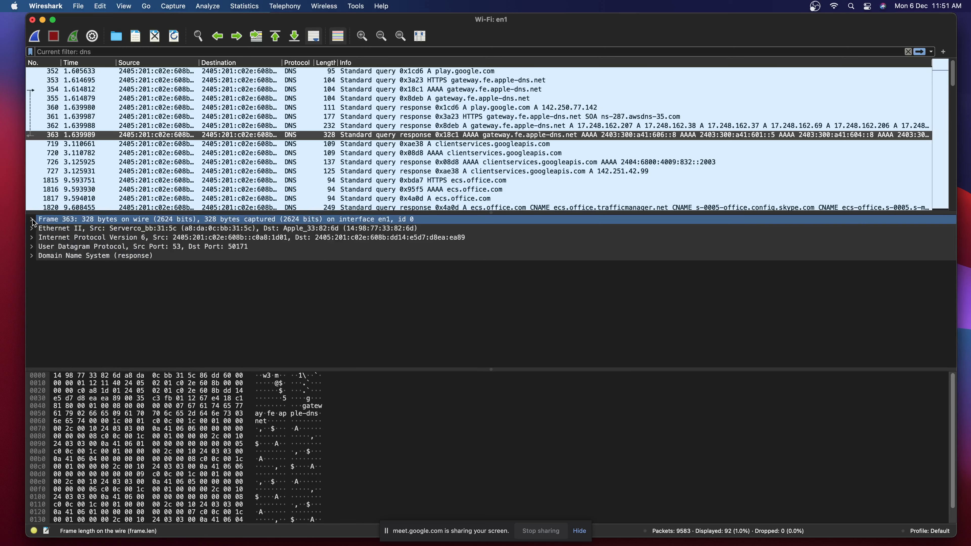
# Select the Ethernet II, Internet Protocol Version 6, User Datagram Protocol and Domain Name System layers in turn, and return to Ethernet II.
pyautogui.click(76, 230)
pyautogui.click(81, 241)
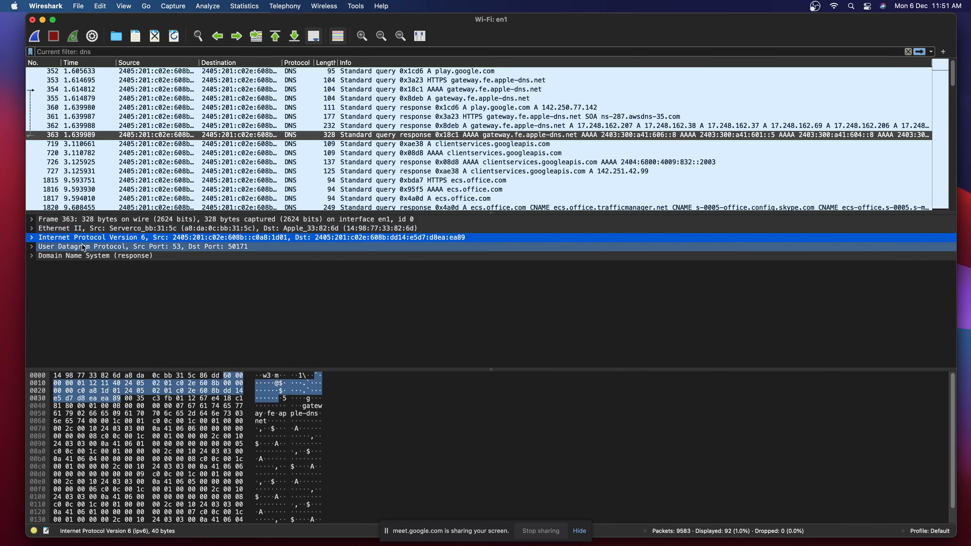
pyautogui.click(83, 247)
pyautogui.click(85, 256)
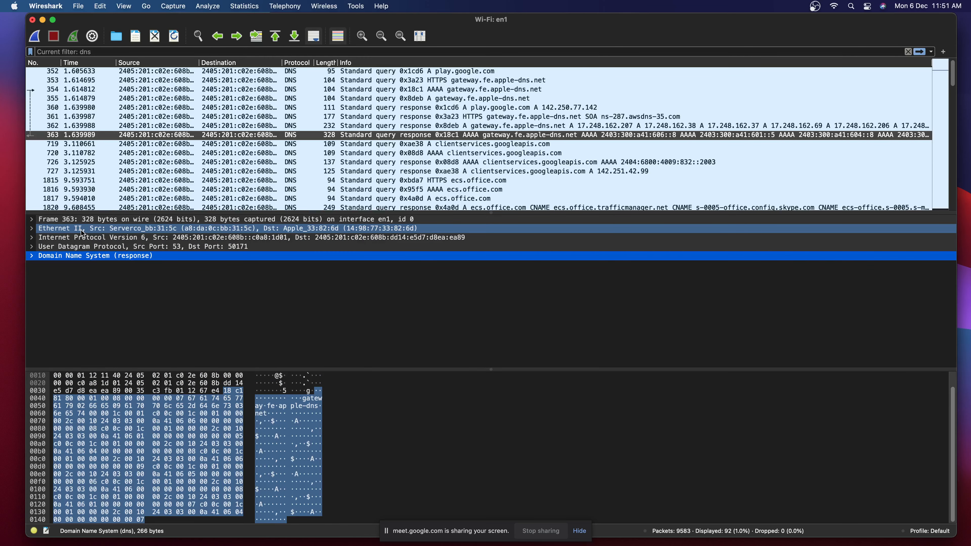
pyautogui.click(82, 232)
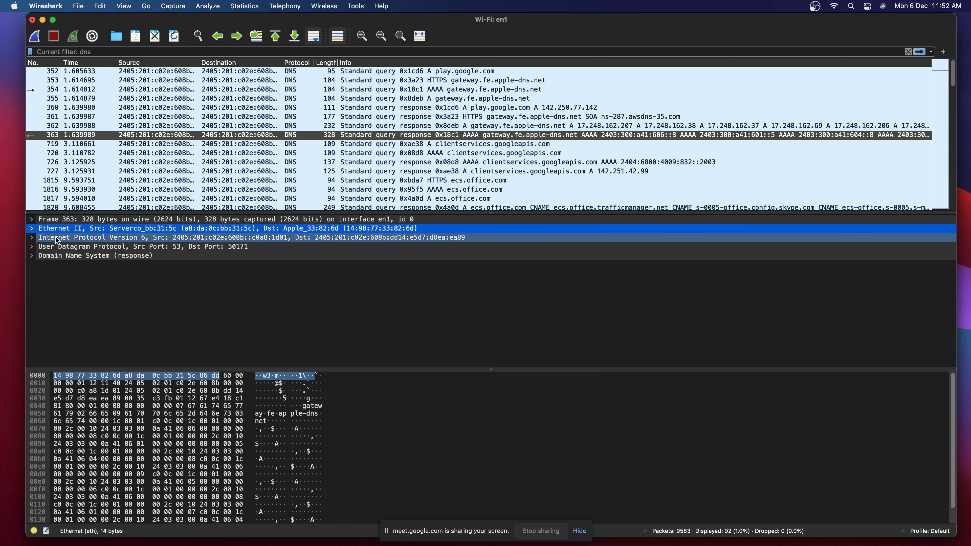
# Expand the Ethernet II layer to view its addresses, collapse it, and highlight the bytes of the IPv6, UDP and DNS layers.
pyautogui.click(31, 230)
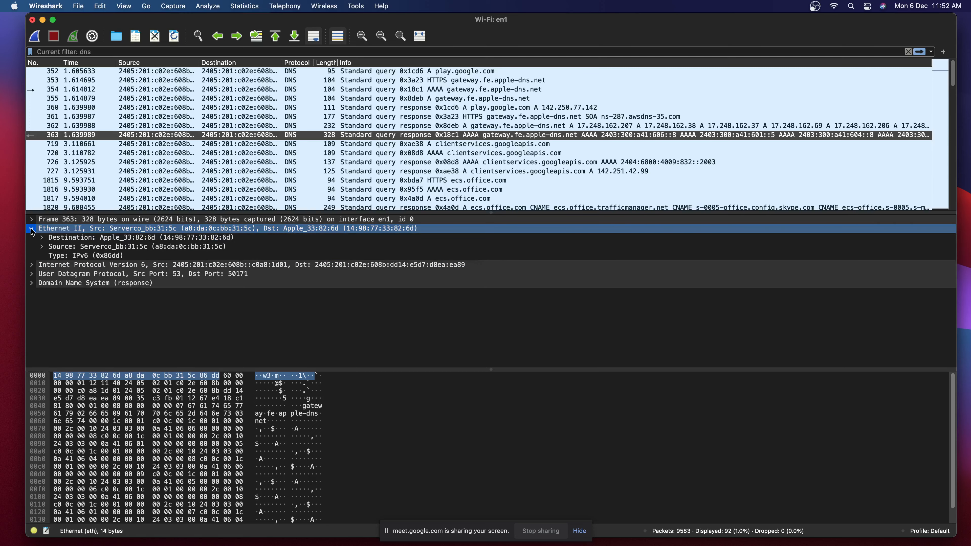
pyautogui.click(32, 230)
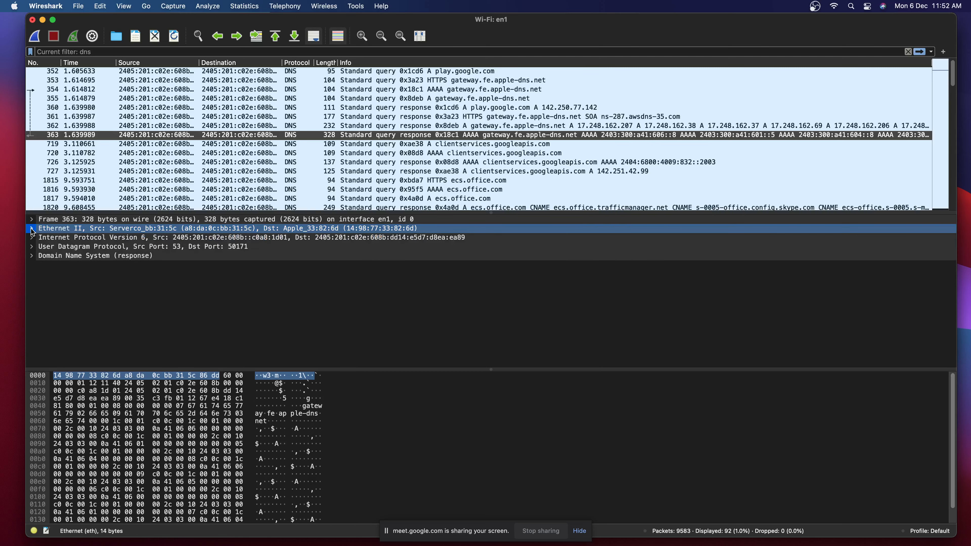
pyautogui.click(73, 237)
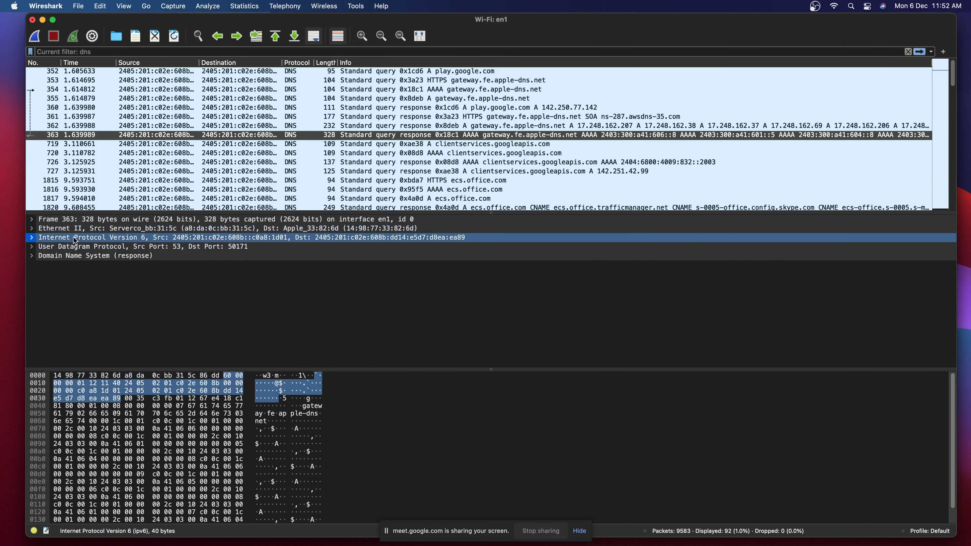
pyautogui.click(81, 250)
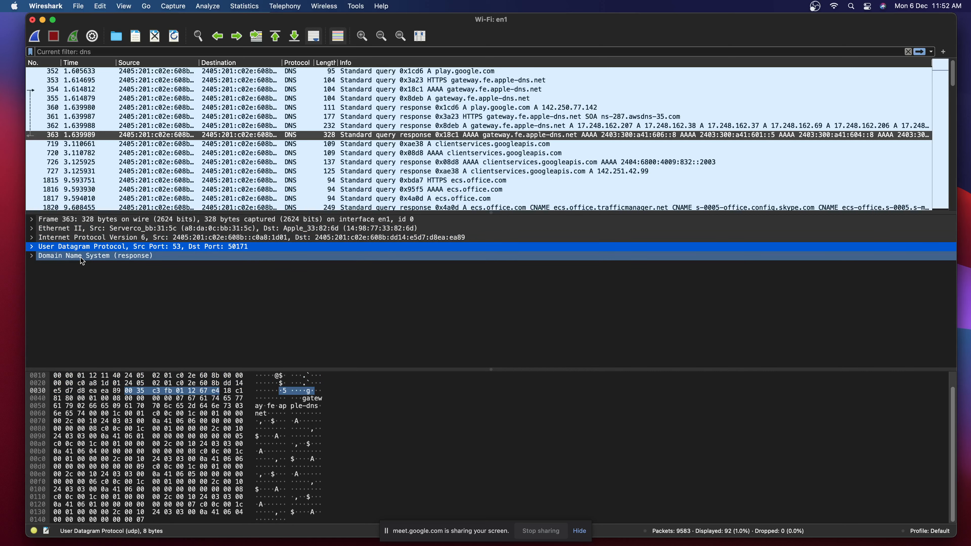
pyautogui.click(80, 256)
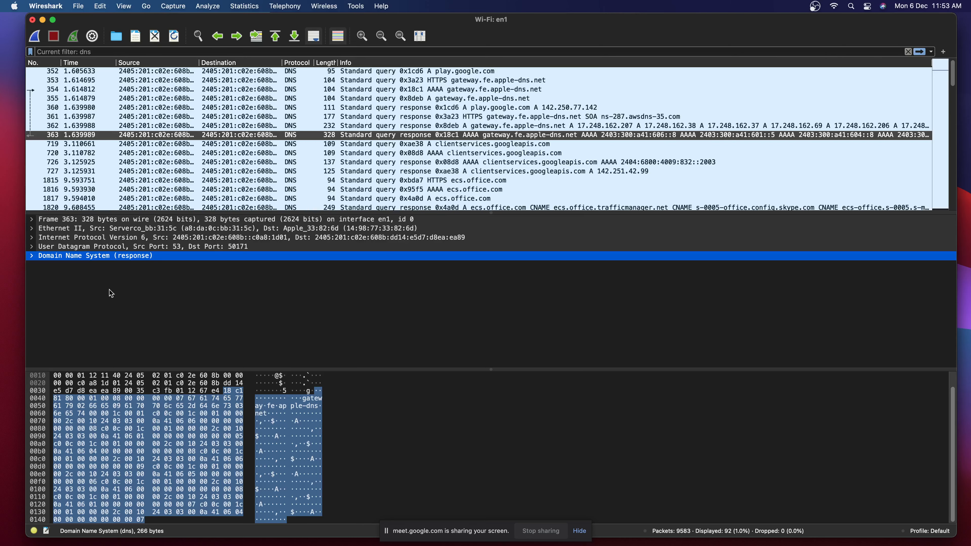
# Select the UDP layer again, and reselect packet 363 and its Frame layer.
pyautogui.click(108, 246)
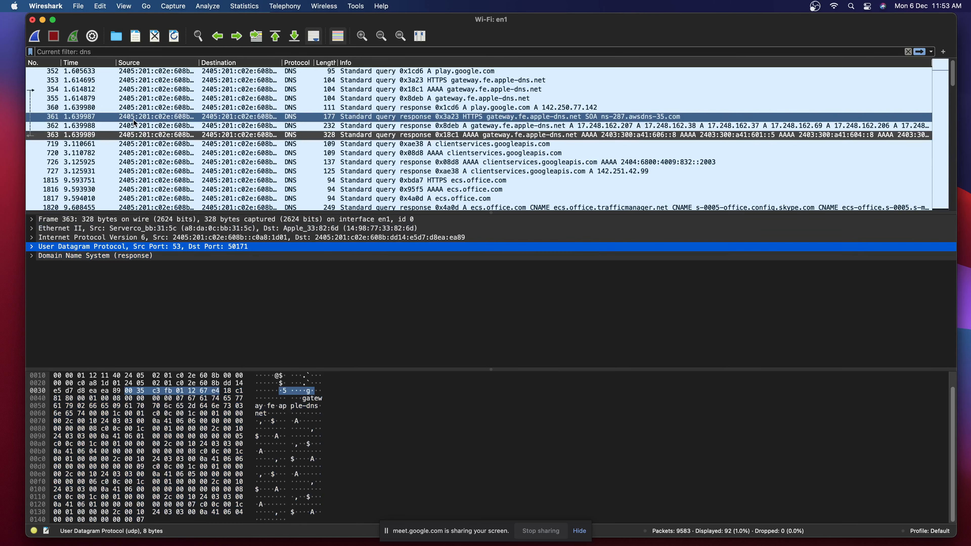
pyautogui.click(138, 135)
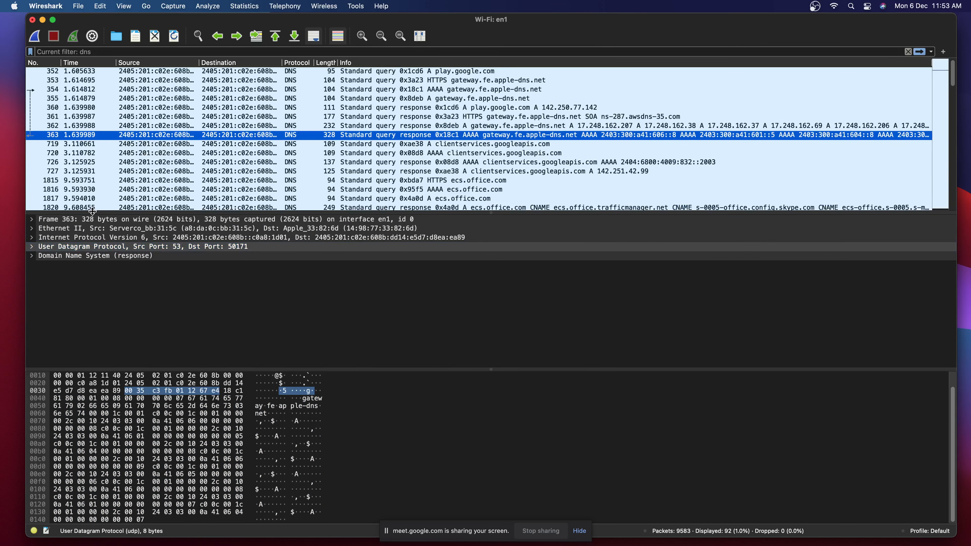
pyautogui.click(93, 219)
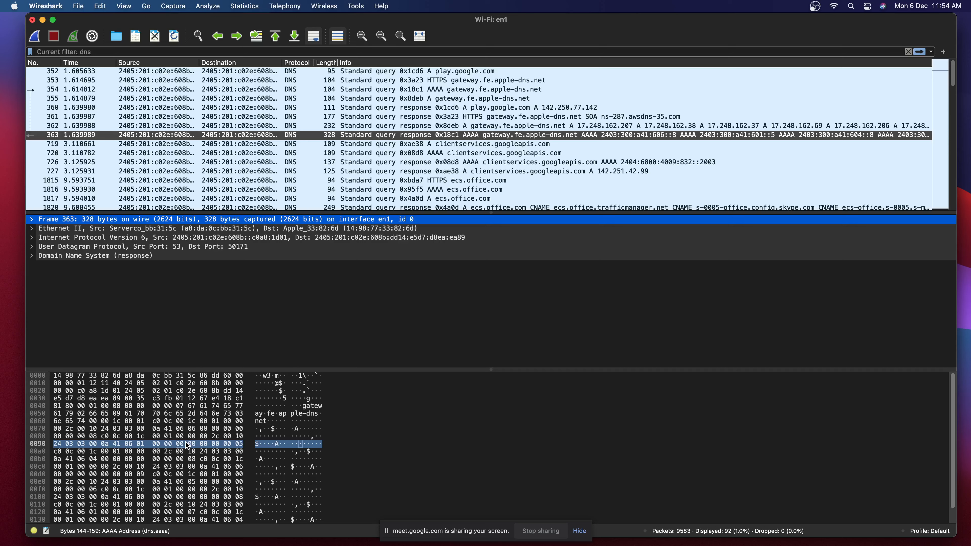
# Examine the hexadecimal bytes of packet 363 and reselect the packet in the list.
pyautogui.scroll(-1, 187, 446)
pyautogui.click(180, 481)
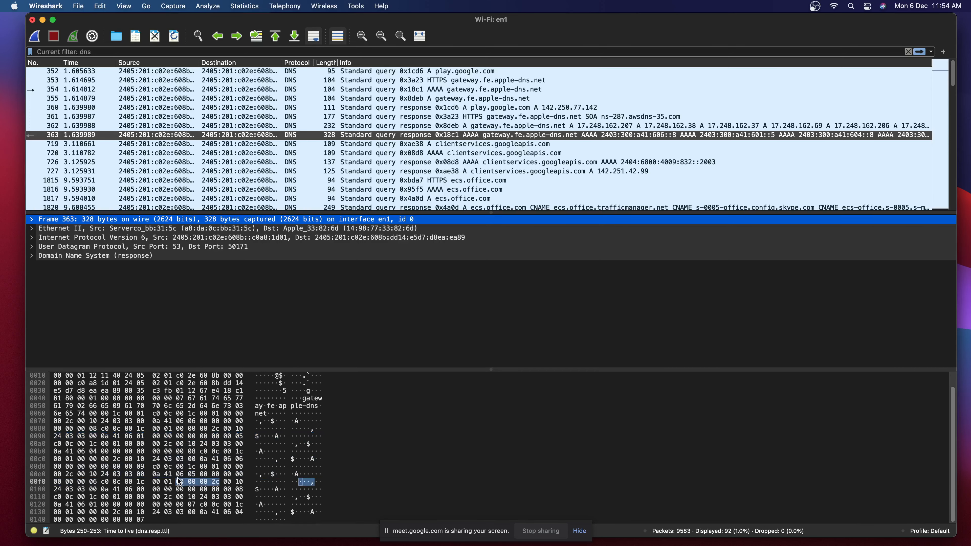
pyautogui.click(179, 474)
pyautogui.scroll(1, 178, 474)
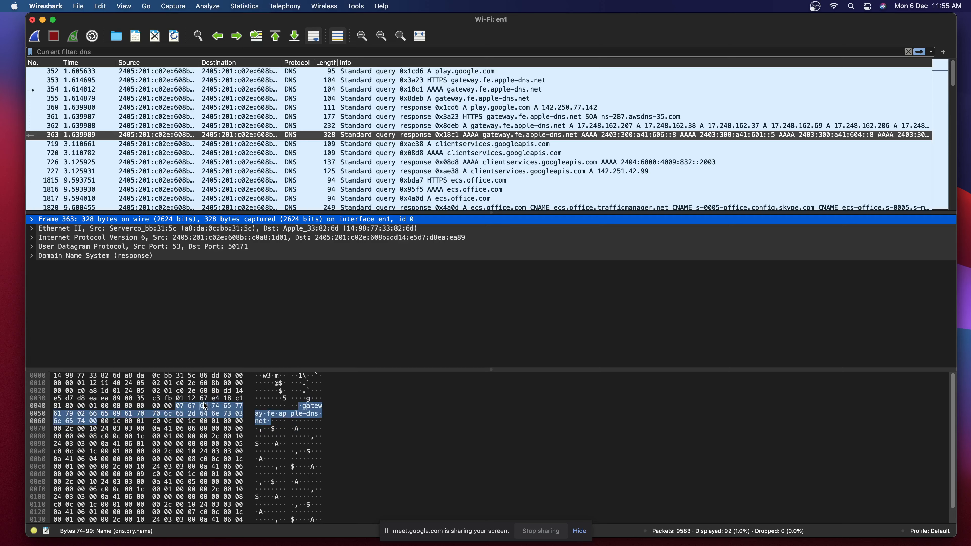
pyautogui.click(227, 136)
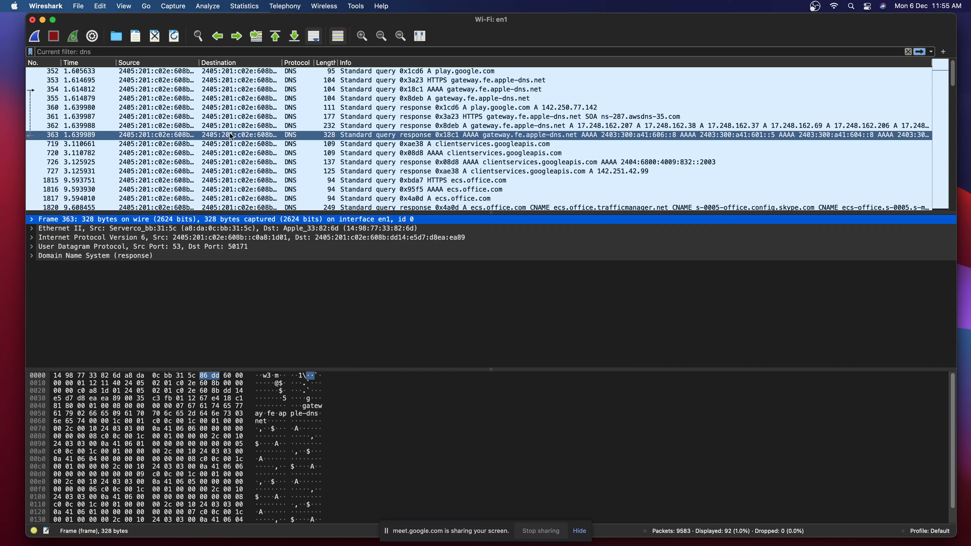
# Copy the bytes of packet 363 as raw binary twice.
pyautogui.rightClick(206, 400)
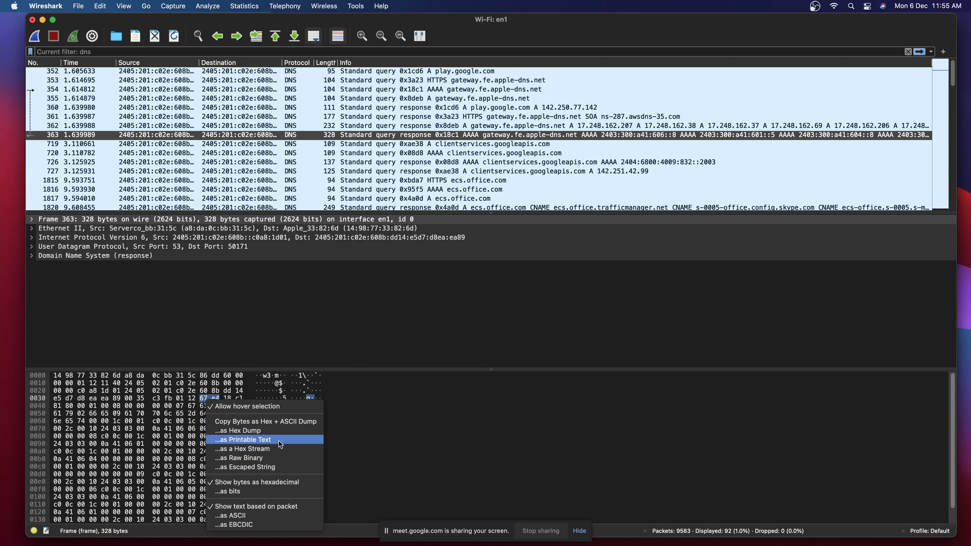
pyautogui.click(281, 459)
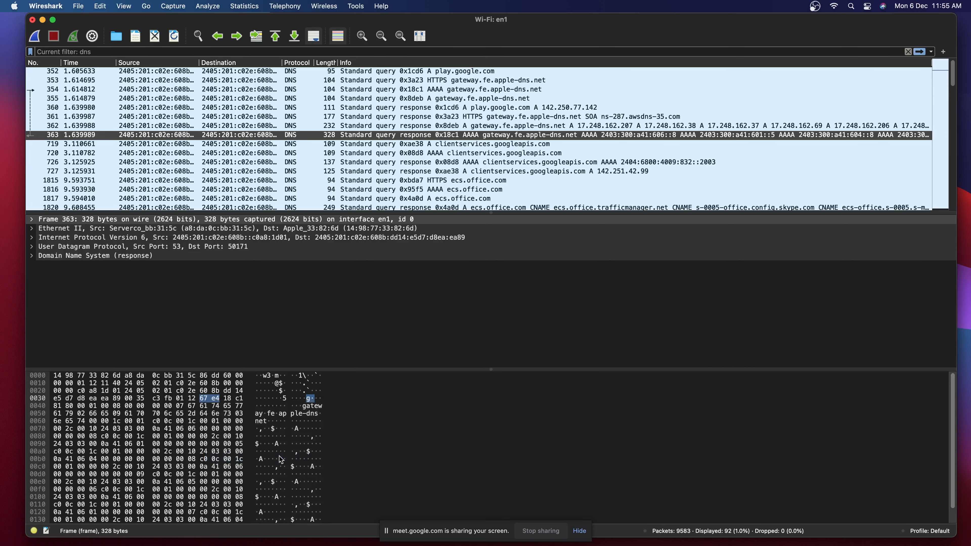
pyautogui.rightClick(226, 422)
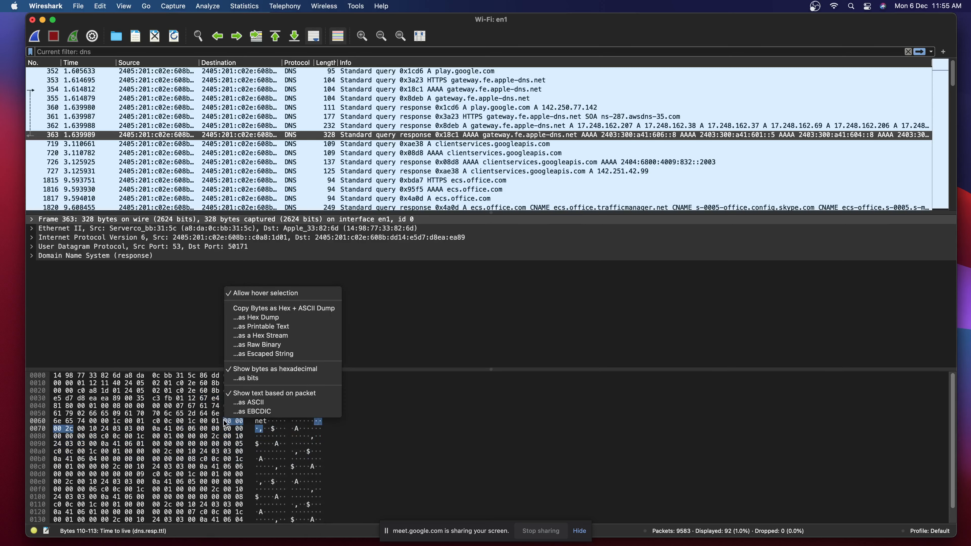
pyautogui.click(272, 347)
# Select the query name bytes of packet 363 in the hex dump and examine the matching fields in the DNS response.
pyautogui.click(188, 402)
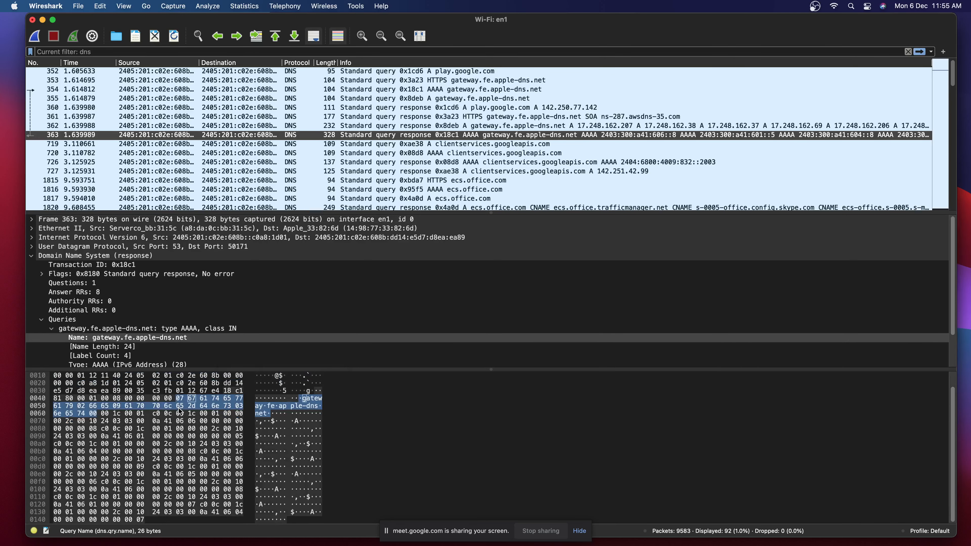
pyautogui.scroll(-3, 179, 343)
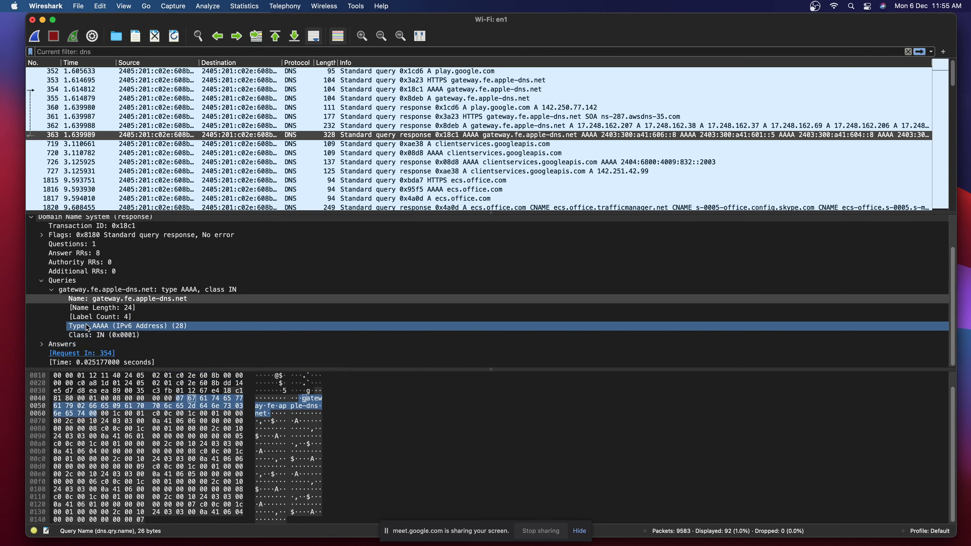
# Collapse the Domain Name System layer of packet 363 and select the IPv6 flow label bytes in the dump.
pyautogui.scroll(3, 57, 279)
pyautogui.click(33, 255)
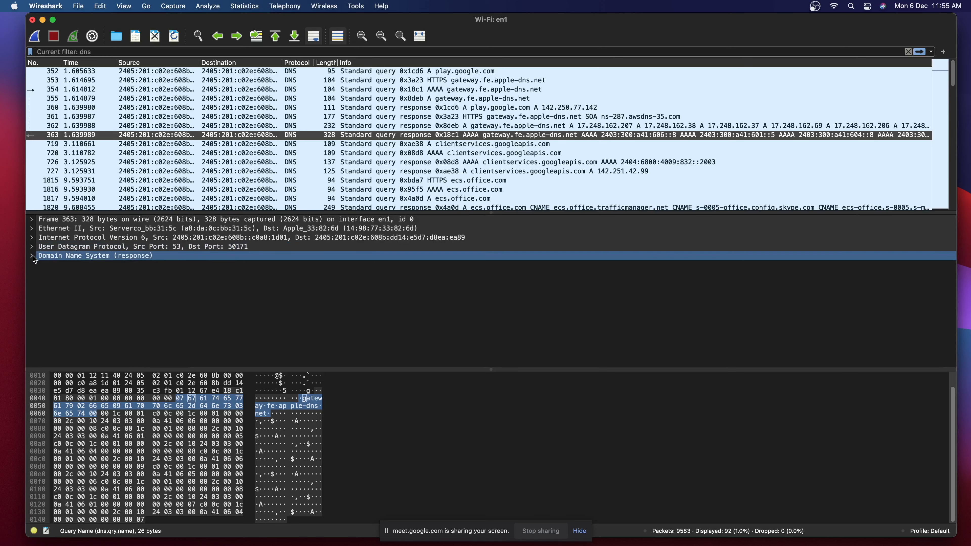
pyautogui.click(94, 404)
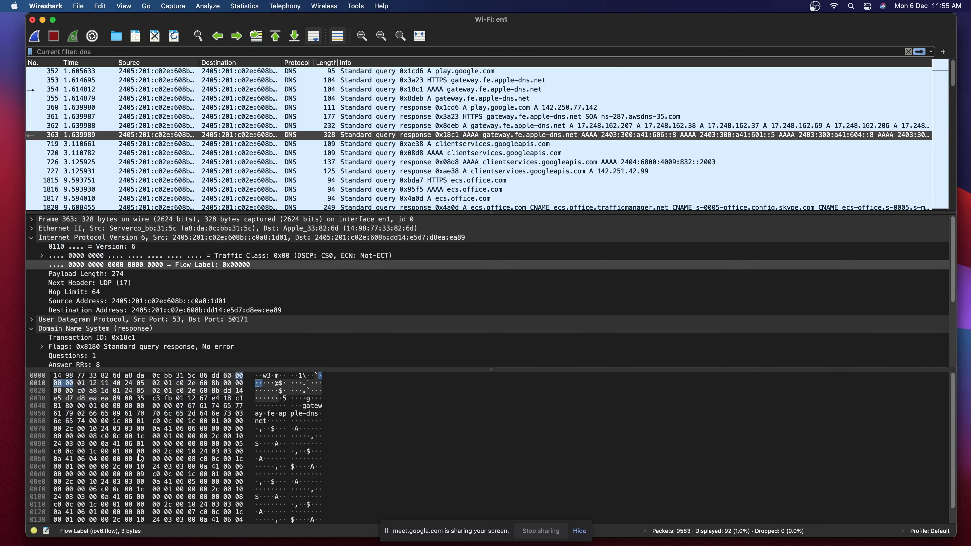
# Copy the bytes of packet 363 as printable text and set the dump's text display to ASCII.
pyautogui.rightClick(171, 399)
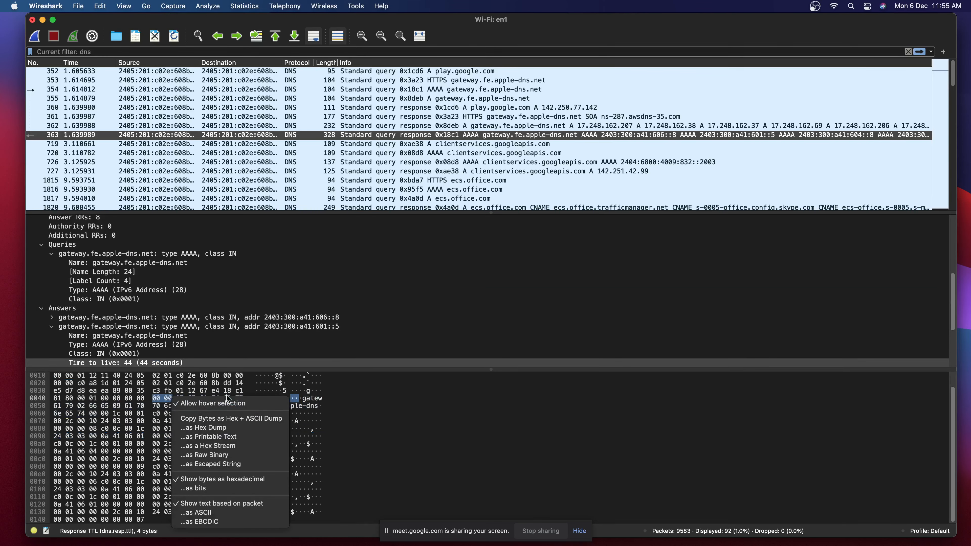
pyautogui.click(219, 436)
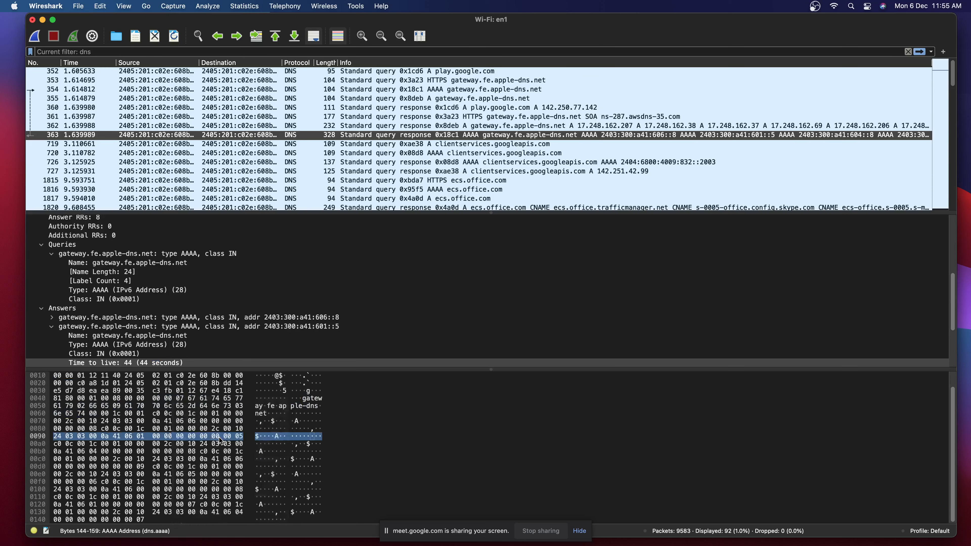
pyautogui.rightClick(192, 420)
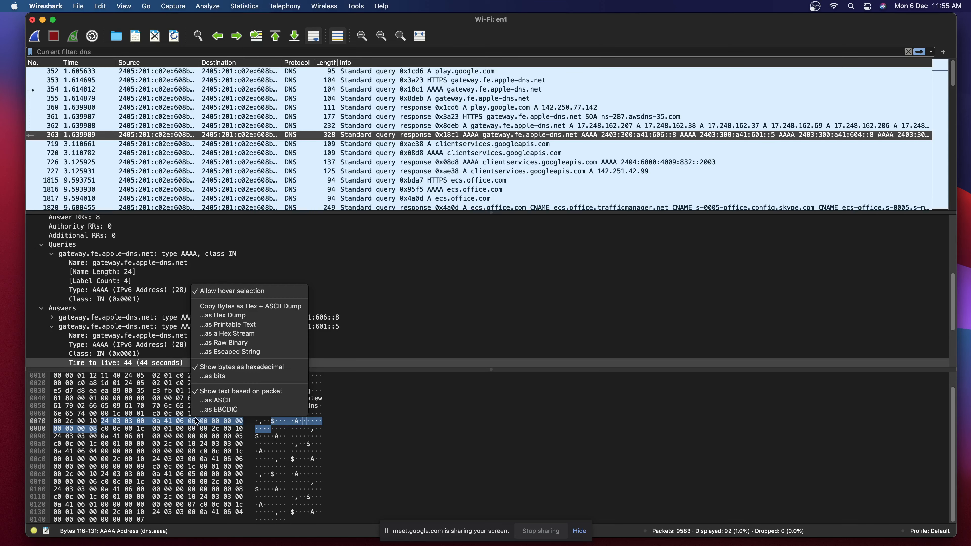
pyautogui.click(228, 401)
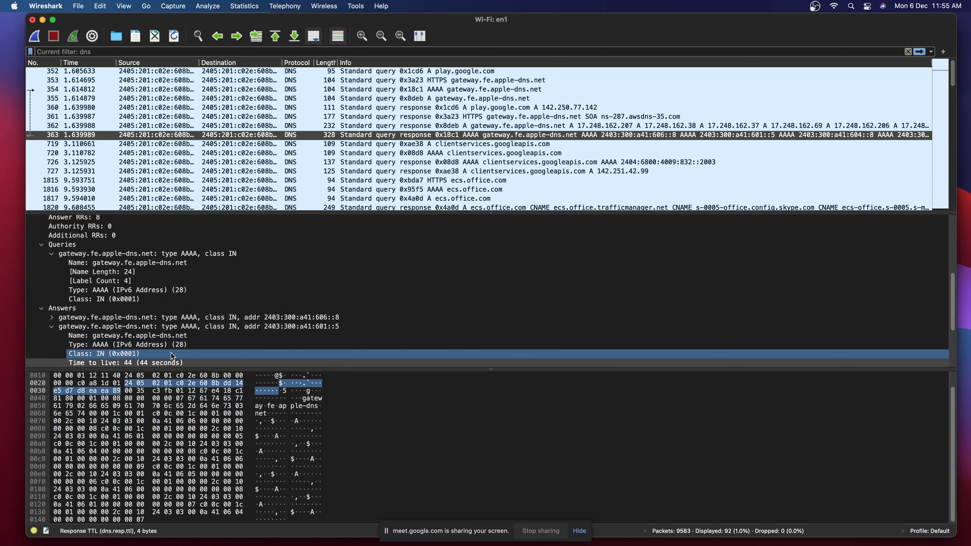
# Collapse the Internet Protocol Version 6 layer and select the DNS answer with address 2403:300:a41:600::8.
pyautogui.scroll(-3, 173, 354)
pyautogui.scroll(10, 118, 342)
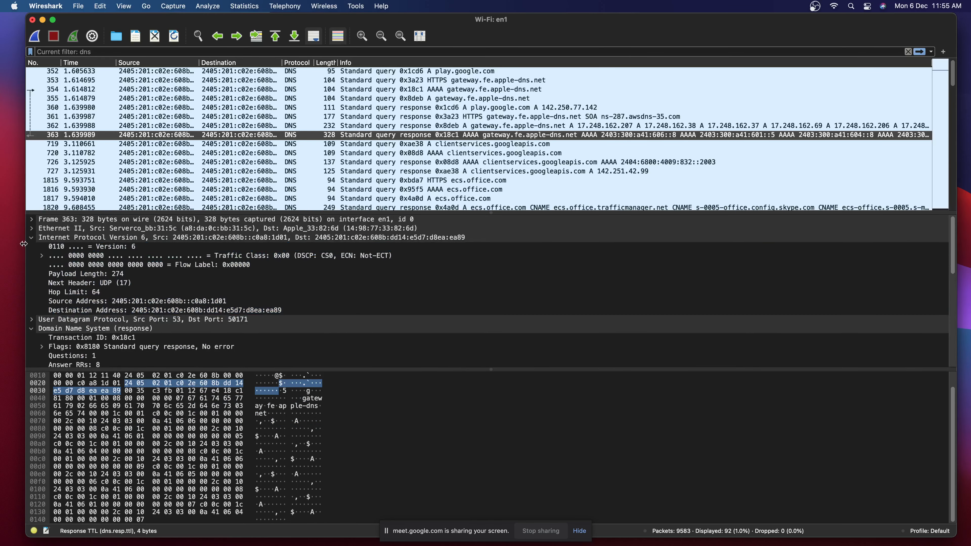
pyautogui.click(31, 238)
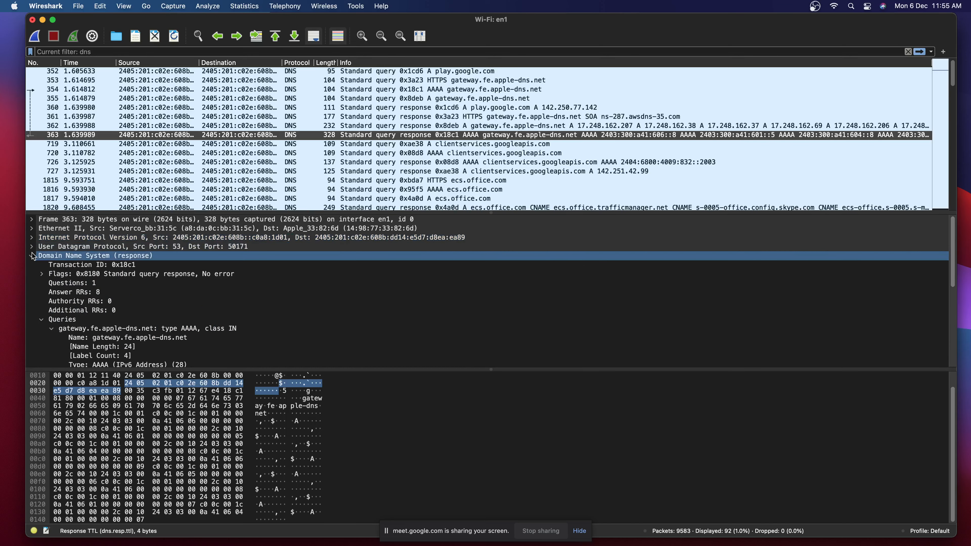
pyautogui.scroll(-6, 96, 291)
pyautogui.click(108, 325)
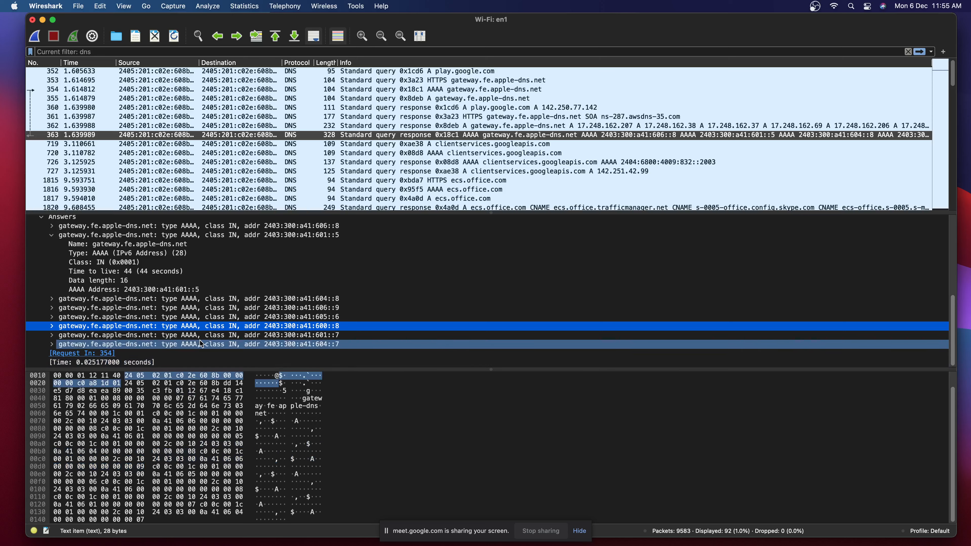
# Select the first DNS answer's AAAA address bytes and switch the dump's text display to EBCDIC and back to ASCII.
pyautogui.rightClick(205, 326)
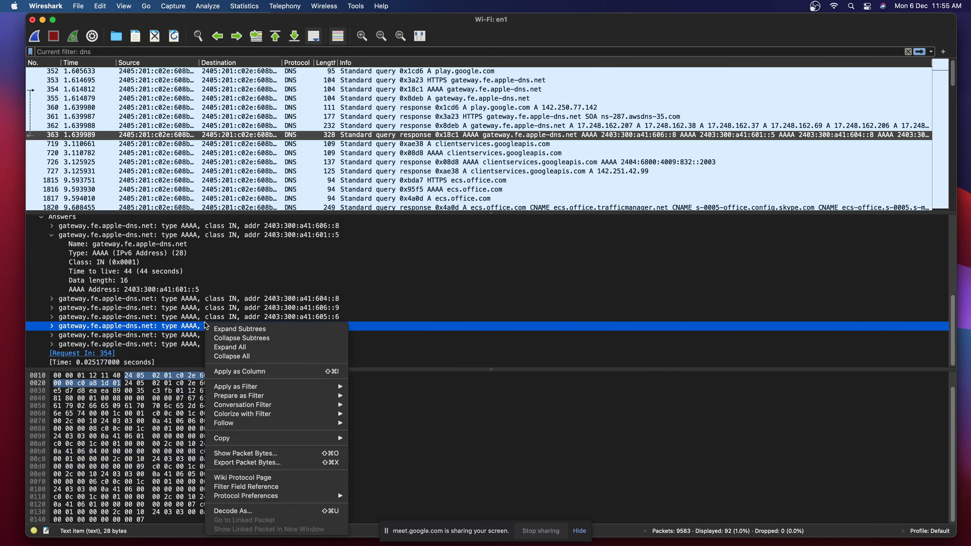
pyautogui.click(172, 421)
pyautogui.rightClick(172, 424)
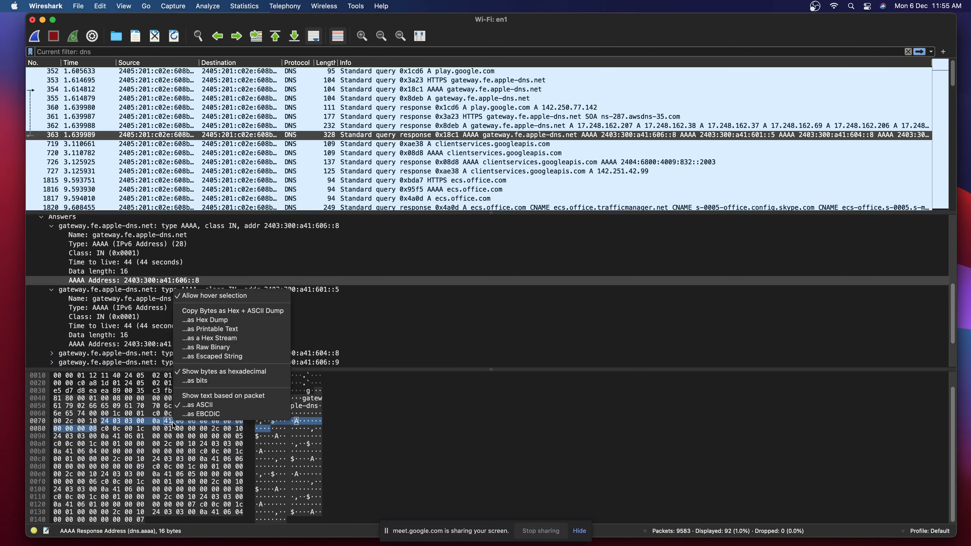
pyautogui.click(219, 412)
pyautogui.rightClick(190, 424)
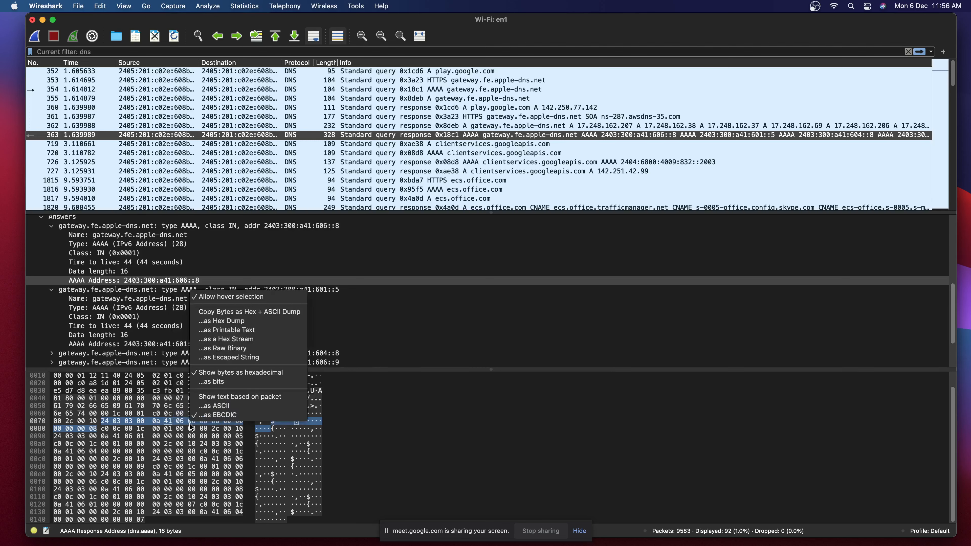
pyautogui.click(221, 406)
# Copy the bytes of packet 363 as raw binary and view the remaining DNS answers.
pyautogui.rightClick(187, 427)
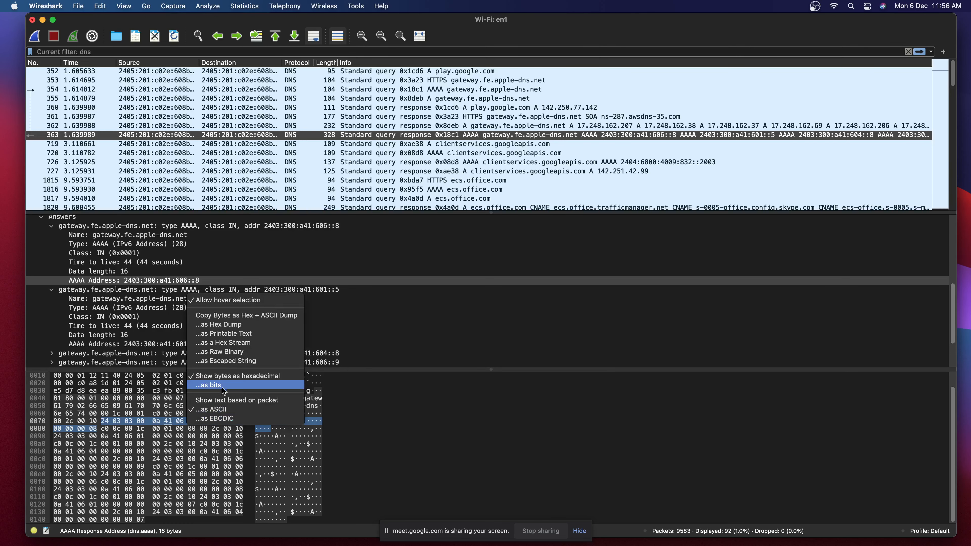
pyautogui.click(235, 355)
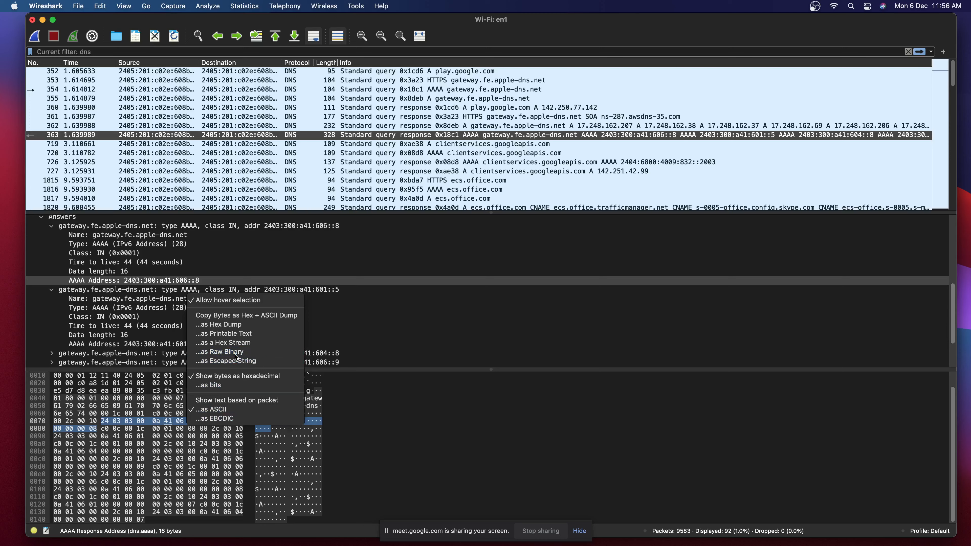
pyautogui.scroll(-3, 257, 337)
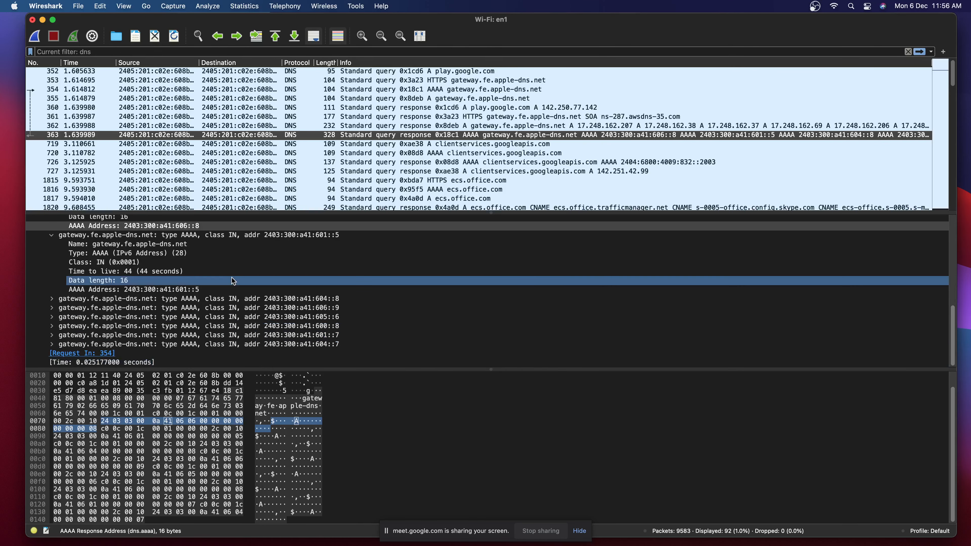
# Filter the packet list by tcp and select packet 58.
pyautogui.click(200, 171)
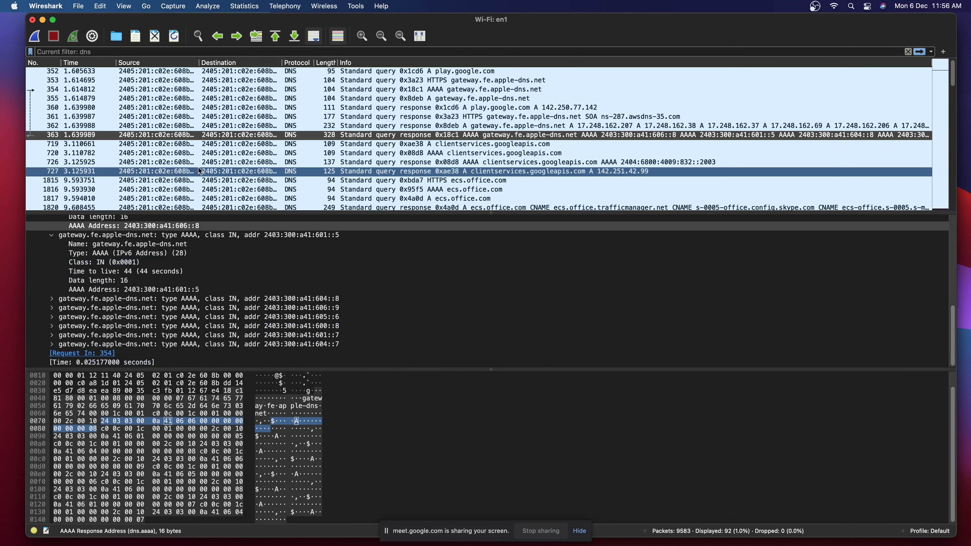
pyautogui.click(200, 54)
pyautogui.write('tcp')
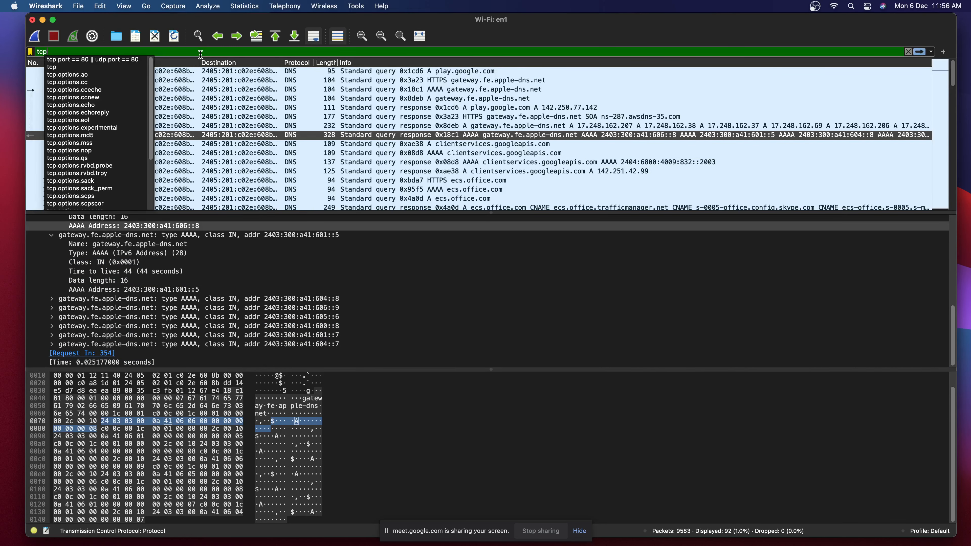
pyautogui.press('Return')
pyautogui.click(194, 126)
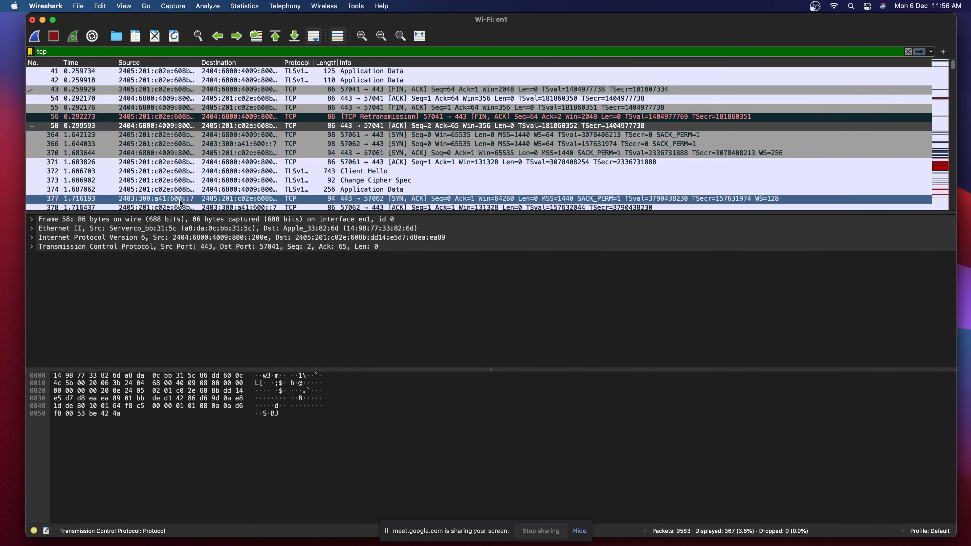
pyautogui.click(164, 117)
pyautogui.click(163, 125)
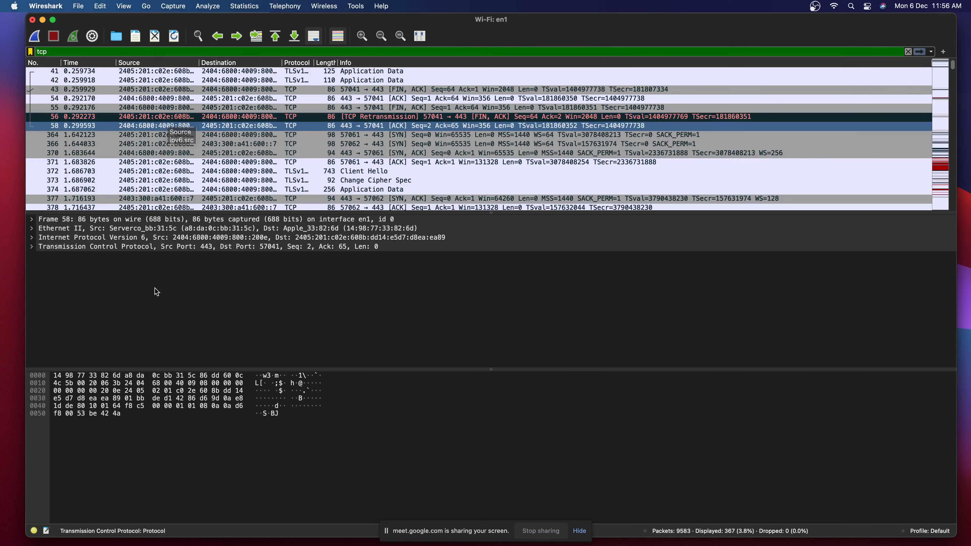
# Copy bytes of packet 58 as raw binary, as a hex dump and as printable text.
pyautogui.rightClick(141, 391)
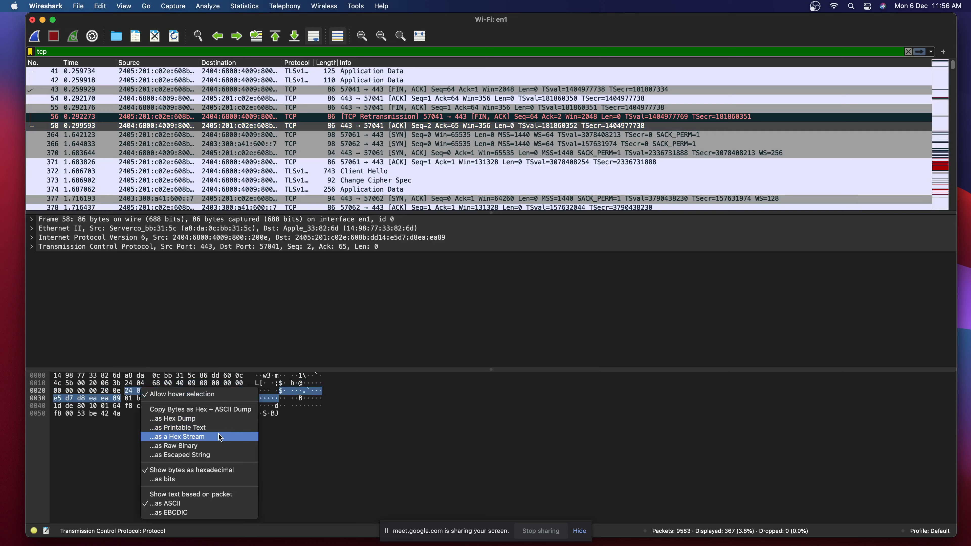
pyautogui.click(214, 449)
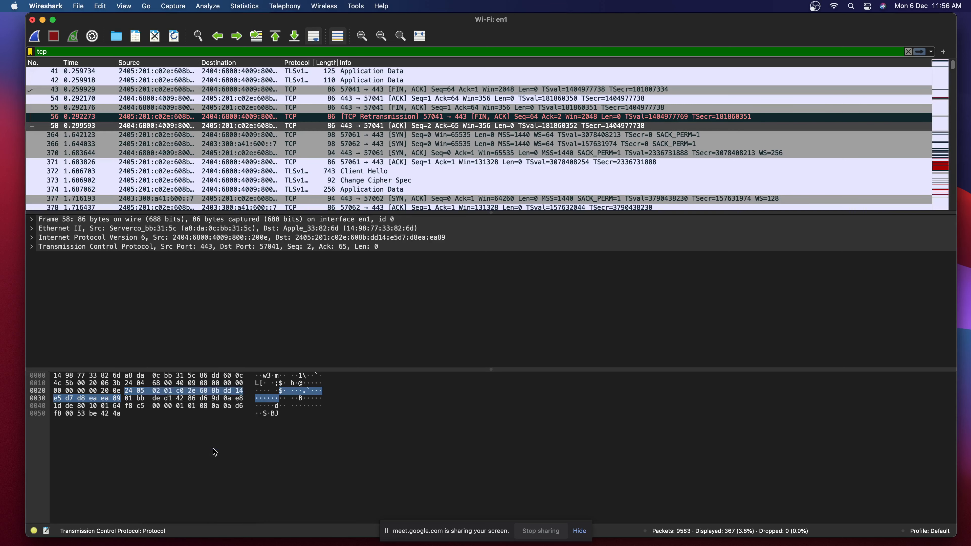
pyautogui.rightClick(75, 383)
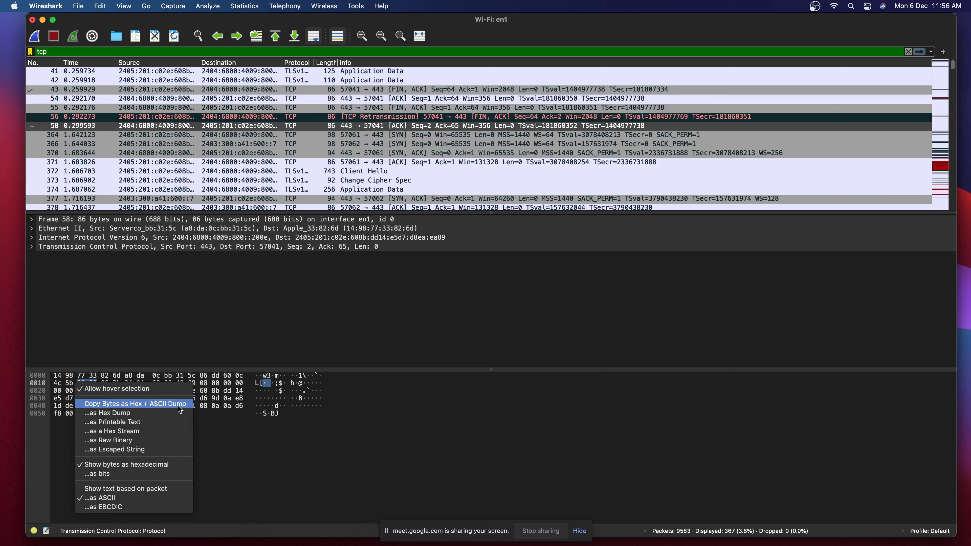
pyautogui.click(149, 411)
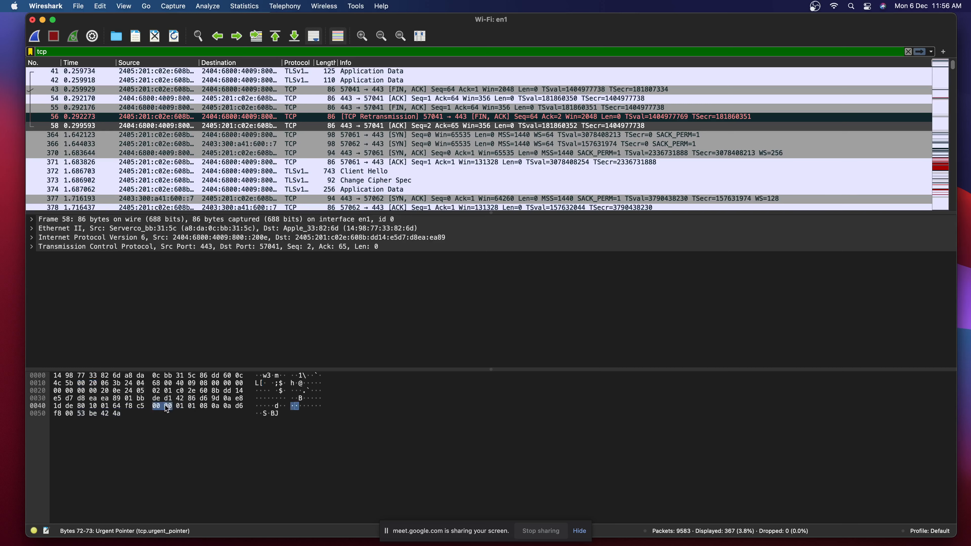
pyautogui.rightClick(185, 399)
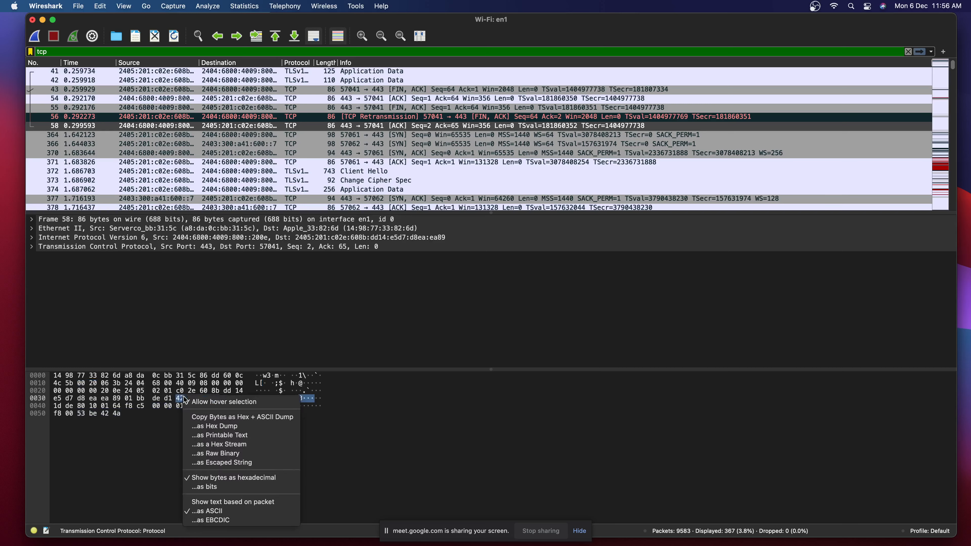
pyautogui.click(246, 436)
# Show the bytes of packet 58 as bits instead of hexadecimal.
pyautogui.rightClick(218, 400)
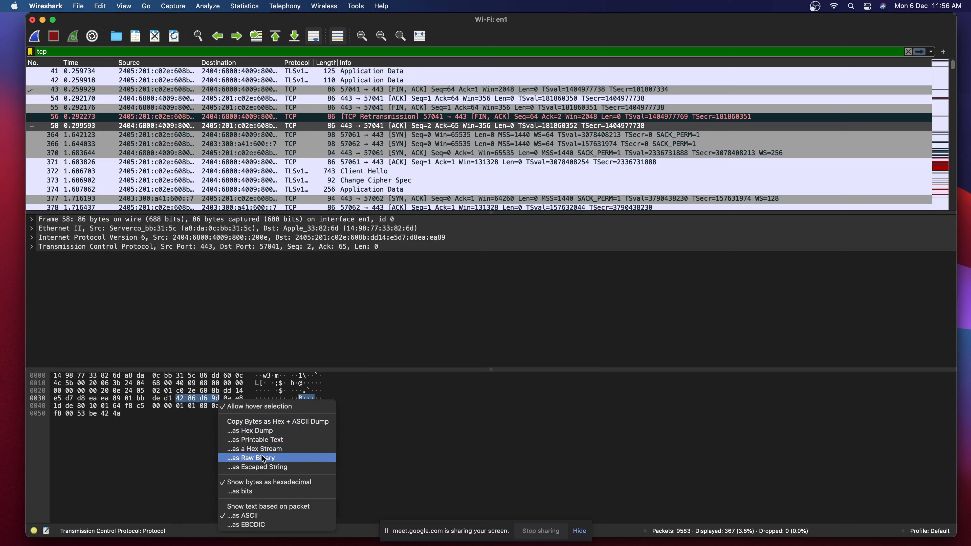
pyautogui.click(293, 483)
pyautogui.rightClick(201, 390)
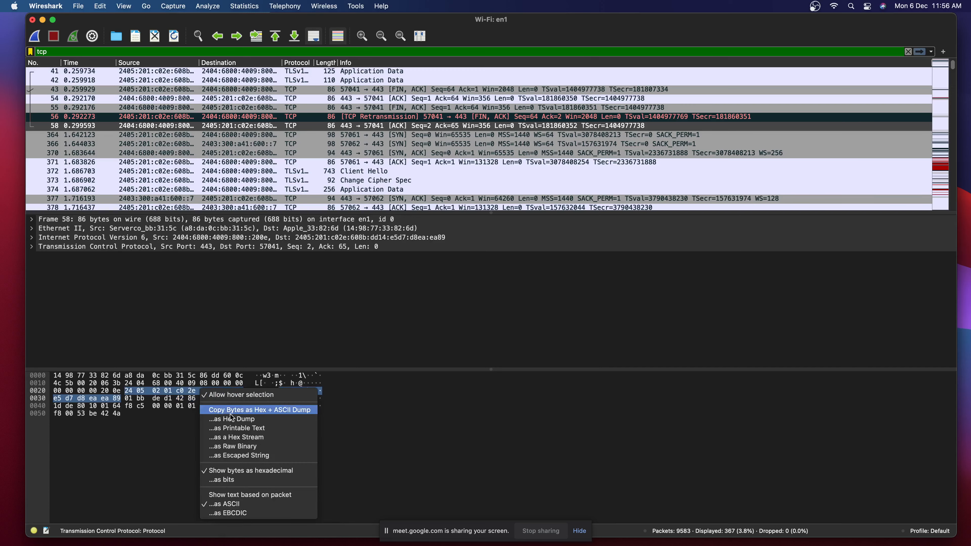
pyautogui.click(249, 481)
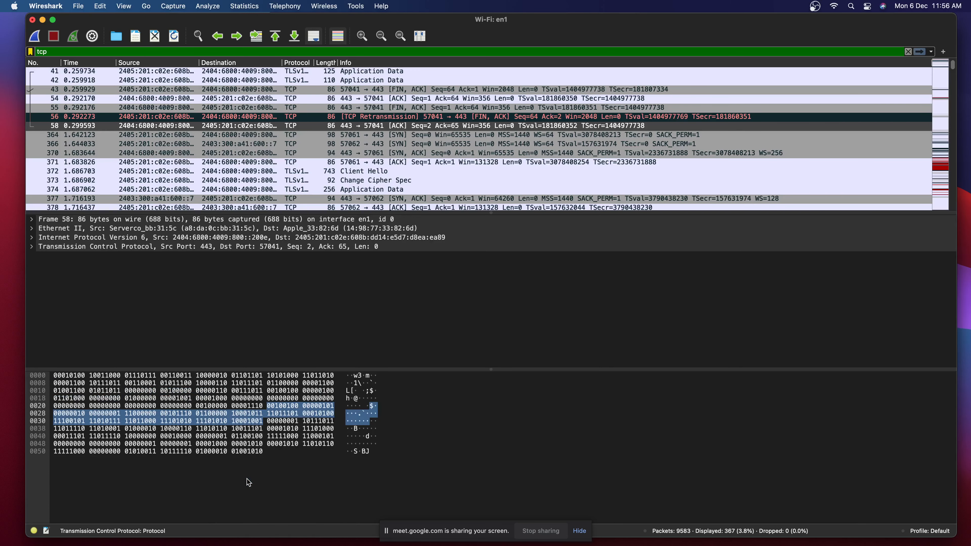
# Copy the bytes of packet 58 as an escaped string.
pyautogui.rightClick(210, 391)
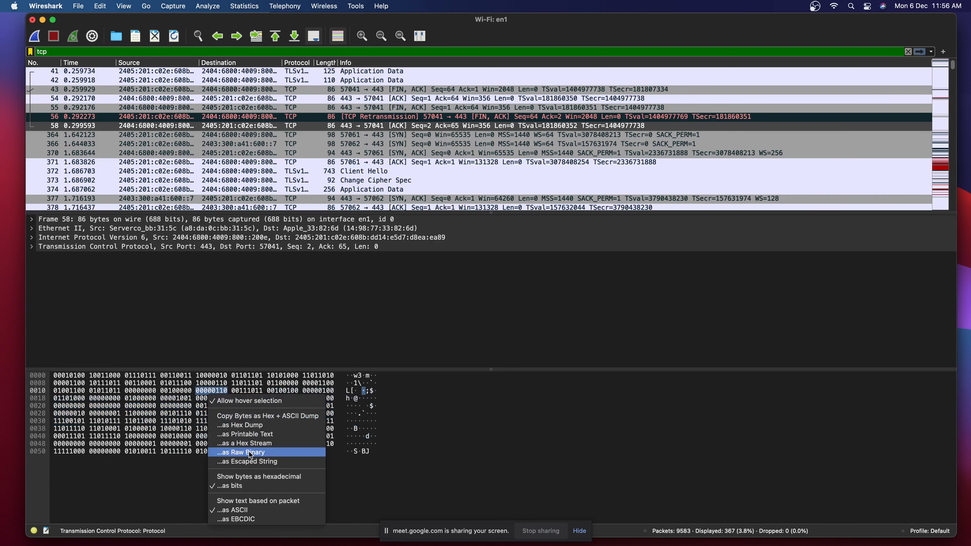
pyautogui.click(175, 416)
pyautogui.rightClick(173, 394)
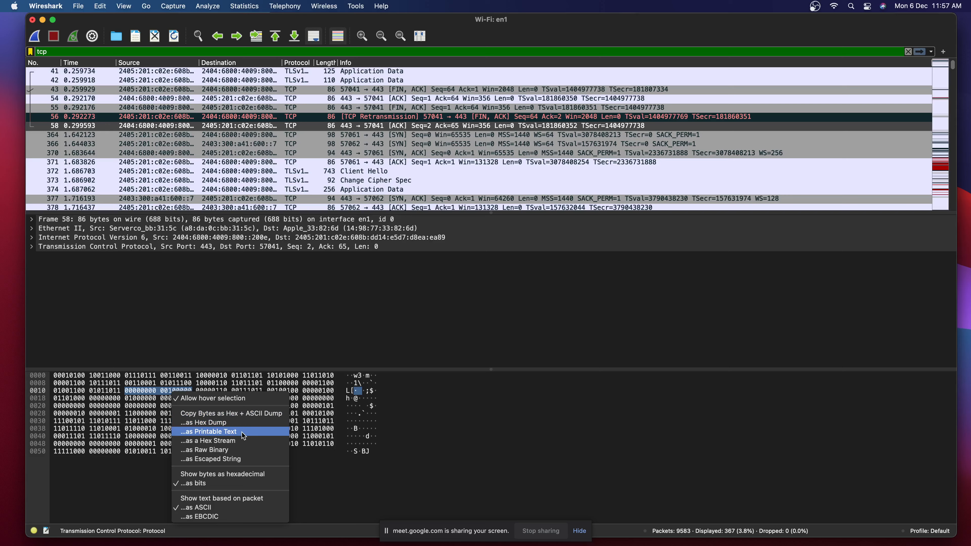
pyautogui.click(240, 457)
# Switch the byte display to hexadecimal and back to bits, and select the source address bits of packet 58.
pyautogui.rightClick(284, 407)
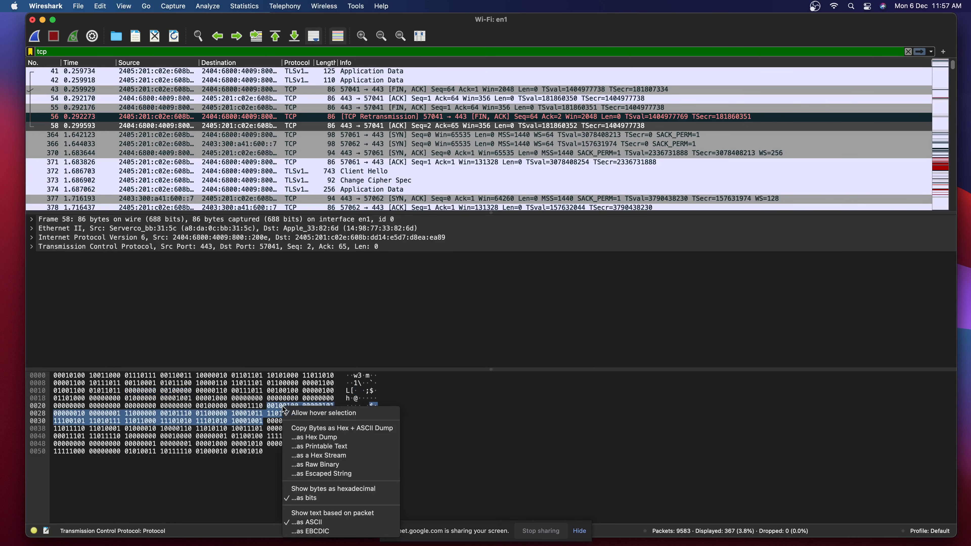
pyautogui.click(328, 490)
pyautogui.rightClick(177, 383)
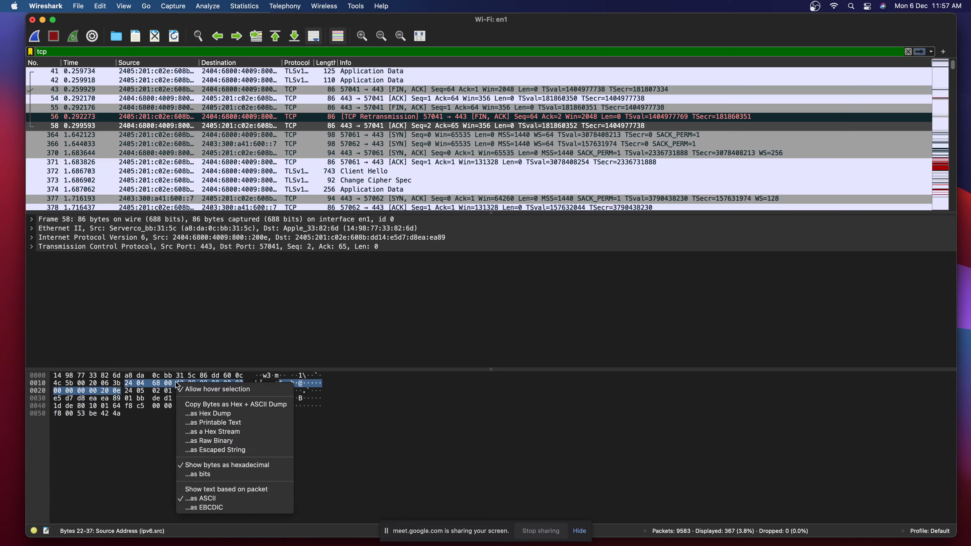
pyautogui.click(224, 474)
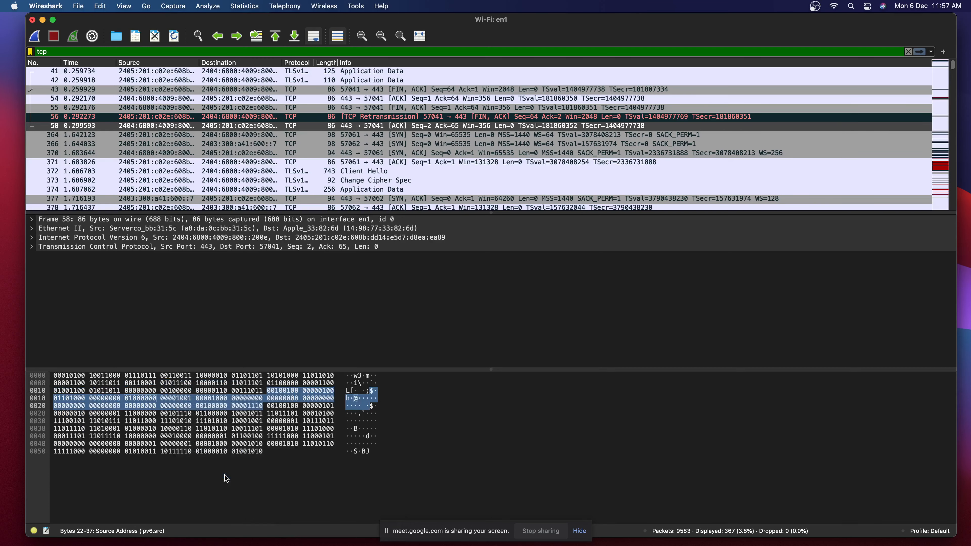
pyautogui.click(197, 407)
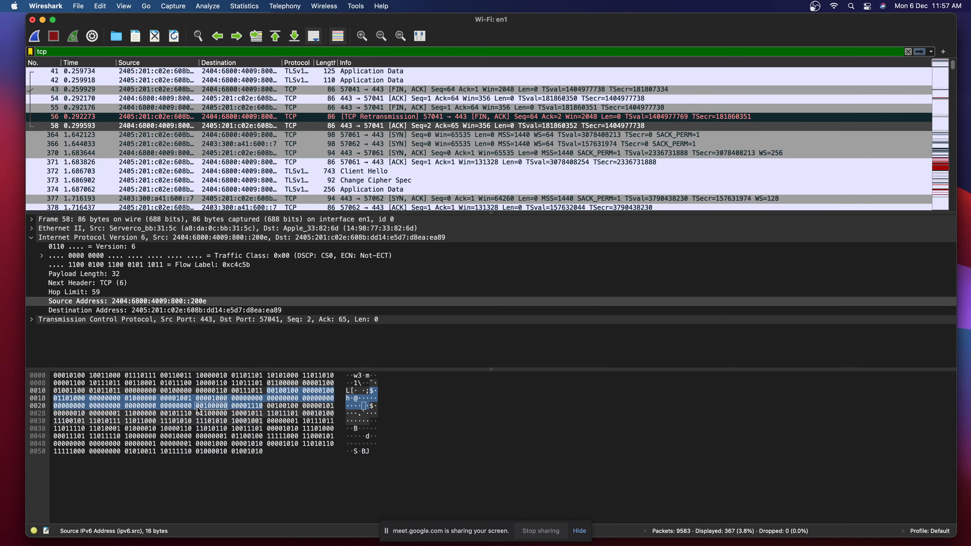
# Select packet 366 and its Transmission Control Protocol layer.
pyautogui.click(175, 138)
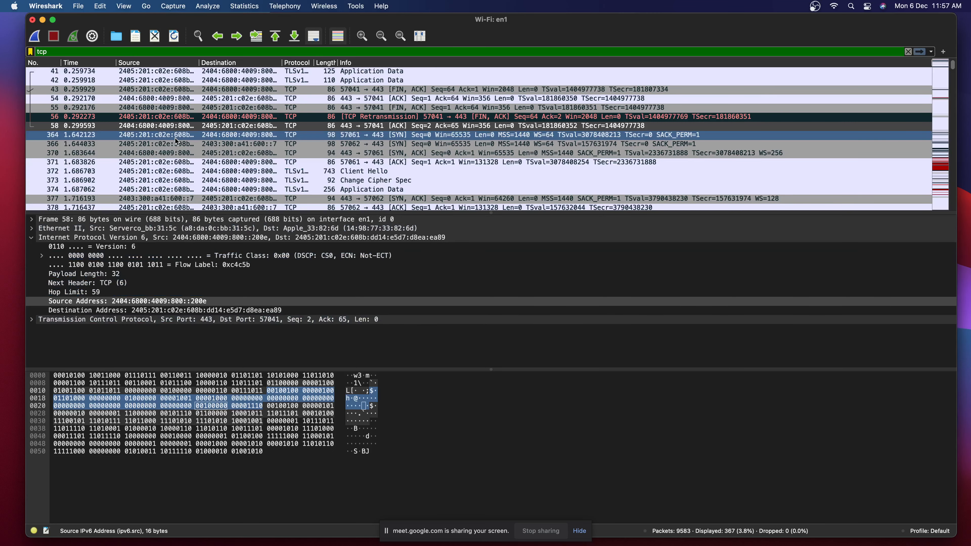
pyautogui.click(177, 144)
pyautogui.click(199, 319)
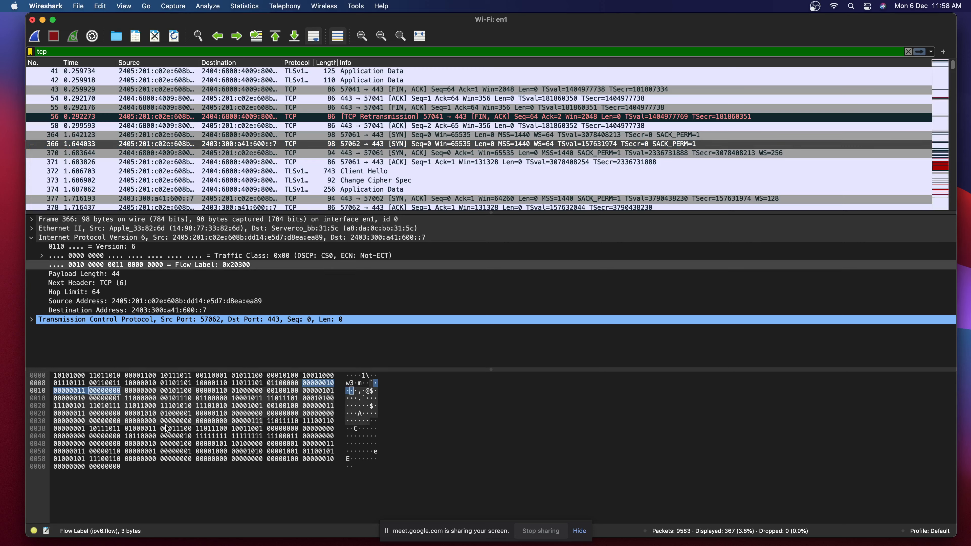
# Locate the Ethernet source and IPv6 destination address bits of packet 366, and copy the packet's bytes as raw binary.
pyautogui.click(354, 388)
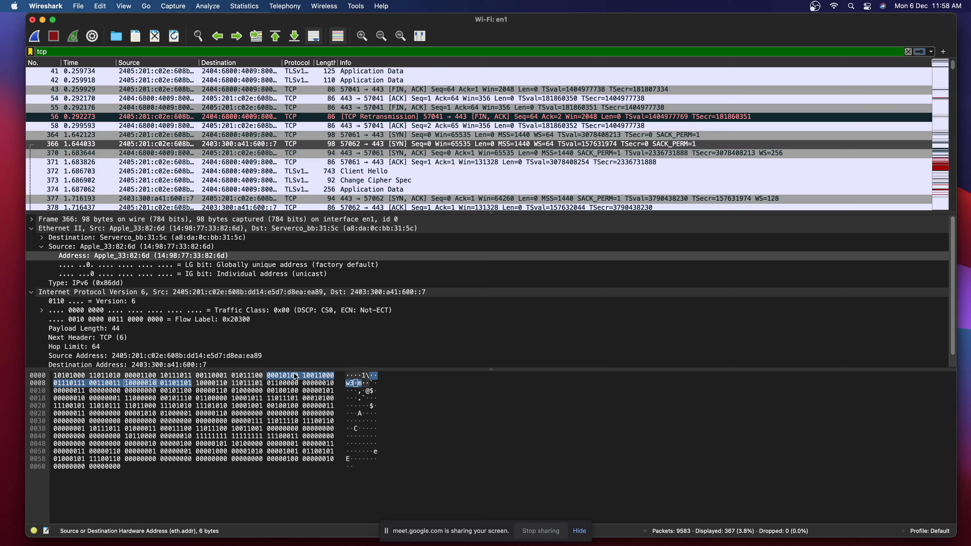
pyautogui.click(362, 414)
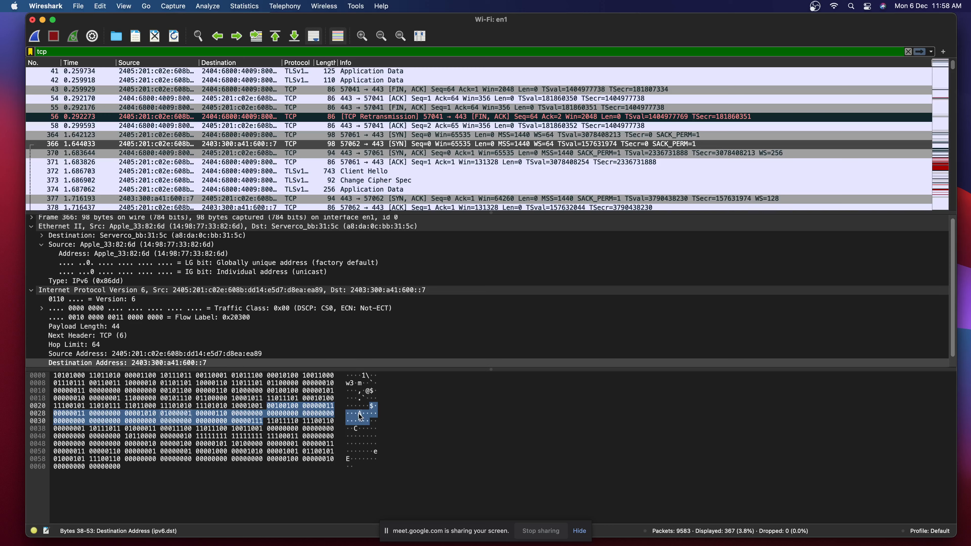
pyautogui.click(187, 417)
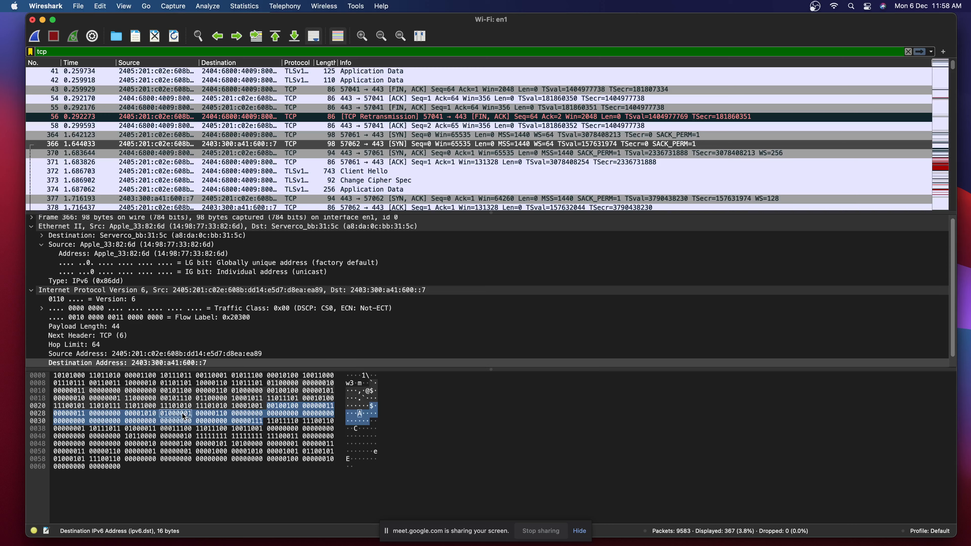
pyautogui.rightClick(178, 412)
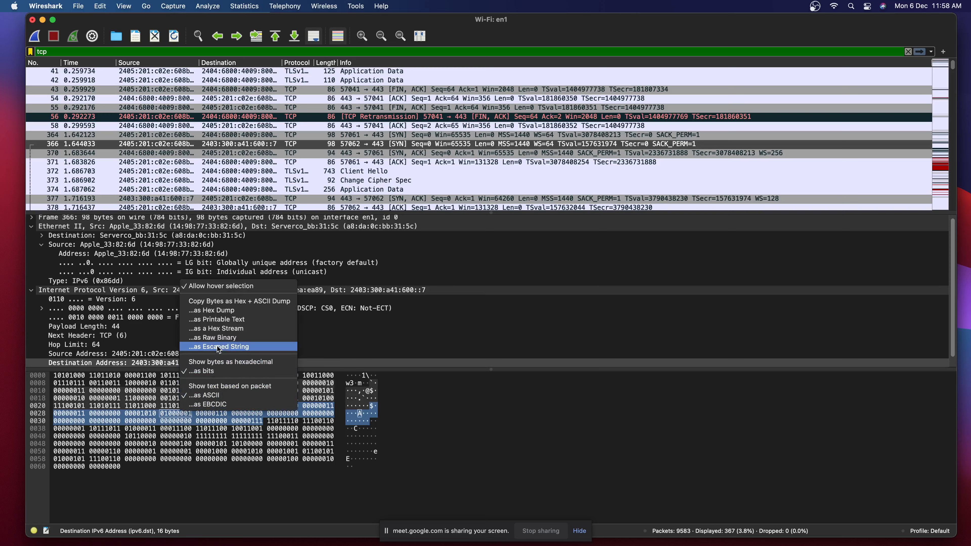
pyautogui.click(244, 338)
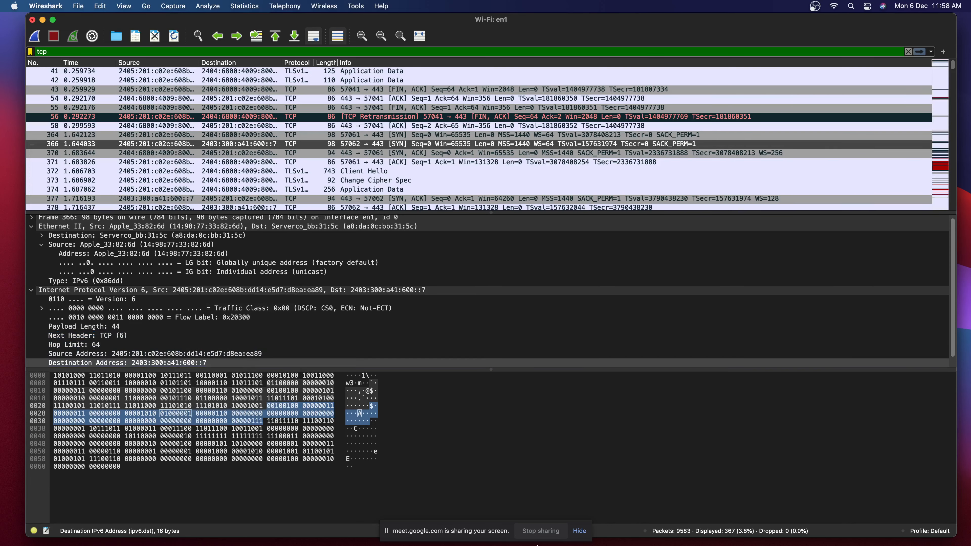
# Switch to the Brave window showing the Wireshark site and open neo.util.tools in a new tab.
pyautogui.moveTo(536, 545)
pyautogui.rightClick(753, 523)
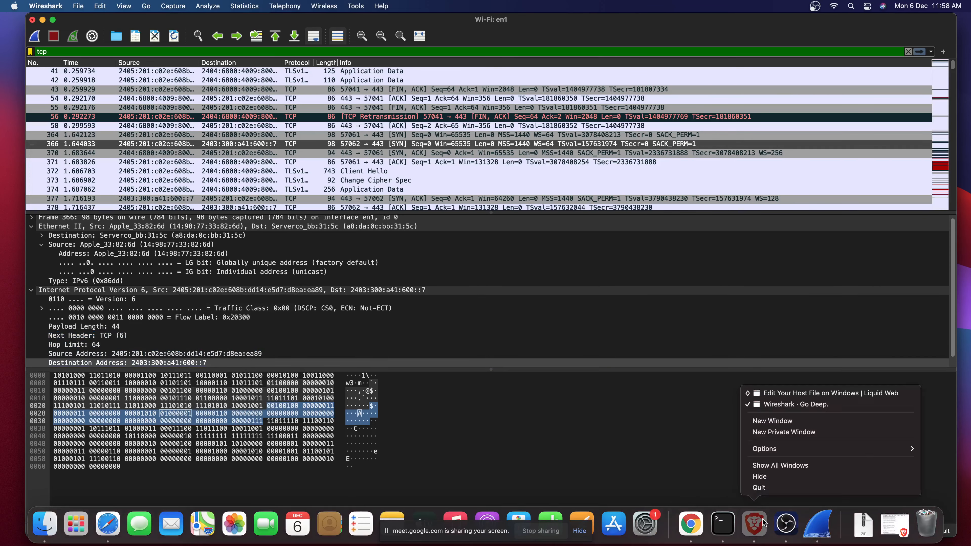
pyautogui.click(789, 404)
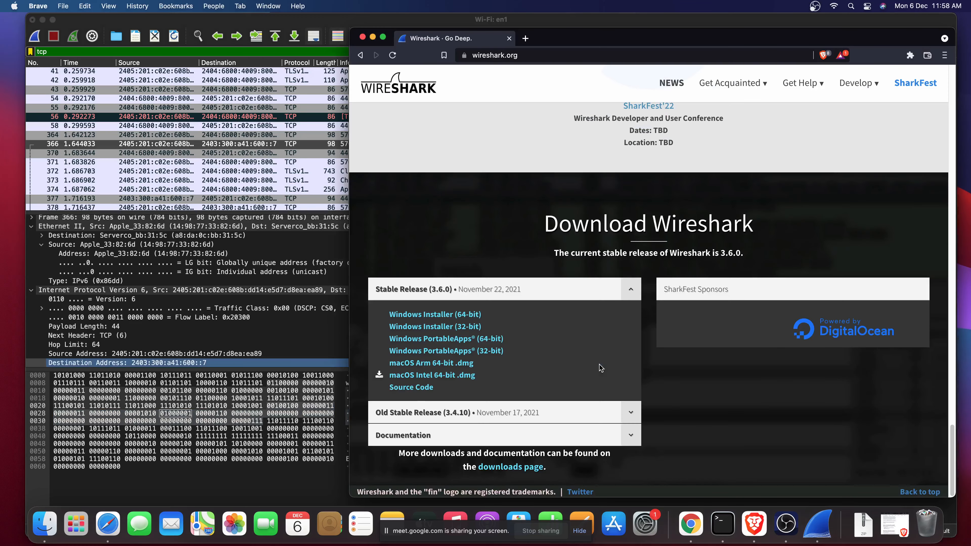
pyautogui.moveTo(519, 37); pyautogui.dragTo(518, 37)
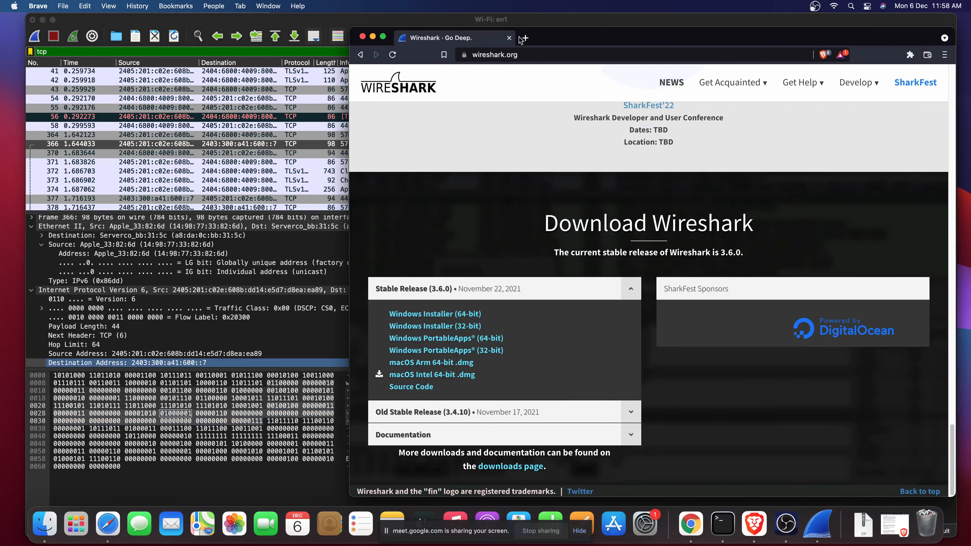
pyautogui.click(524, 38)
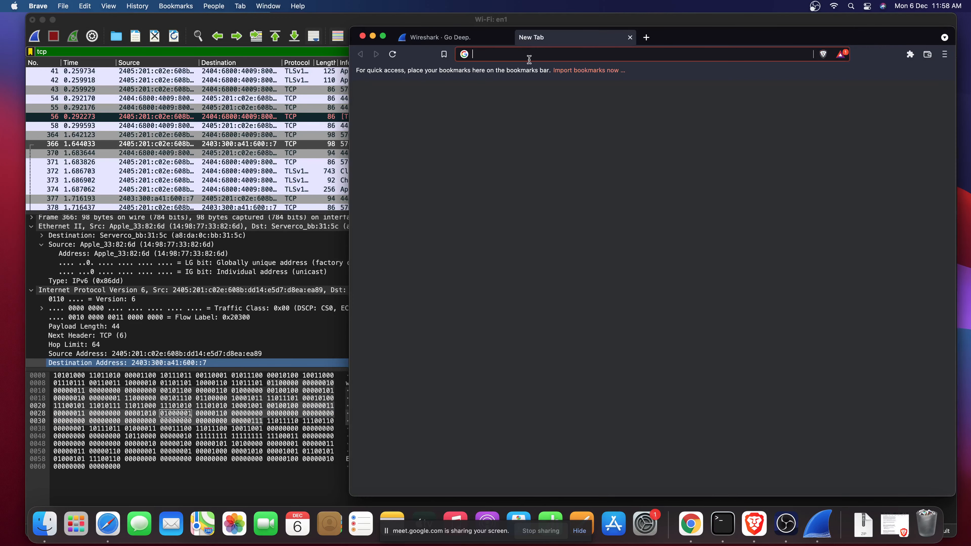
pyautogui.write('neo')
pyautogui.press('Return')
# Search Neo Utility Tools for "asc" and open the ASCII Table tool.
pyautogui.click(525, 79)
pyautogui.write('asc')
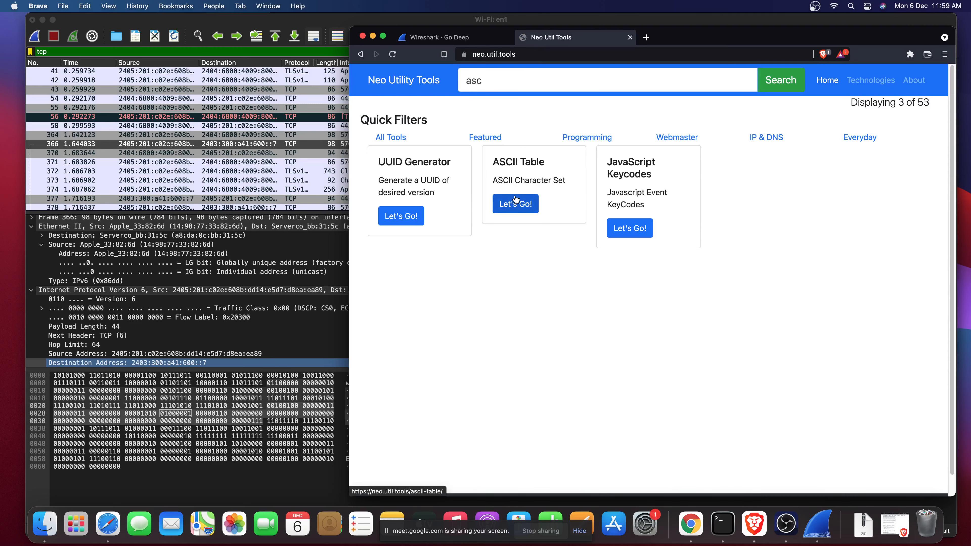
pyautogui.click(516, 201)
# Find the binary value 1000001 in the ASCII table.
pyautogui.scroll(-1, 516, 227)
pyautogui.press('cmd+f')
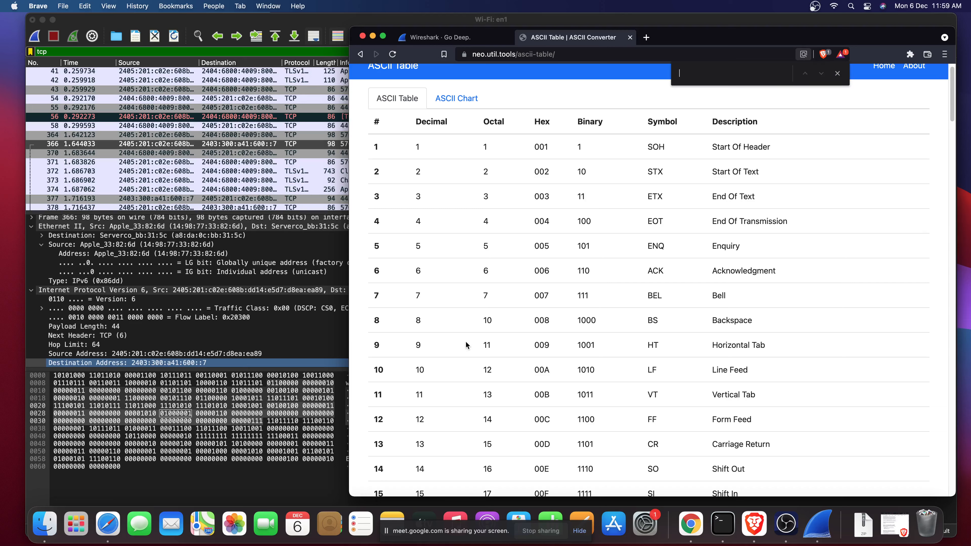
pyautogui.write('10')
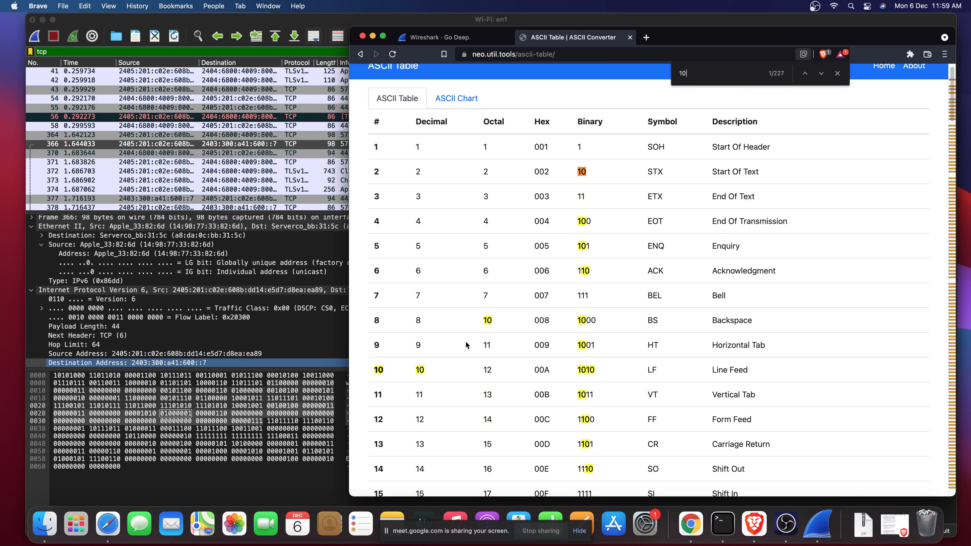
pyautogui.write('00')
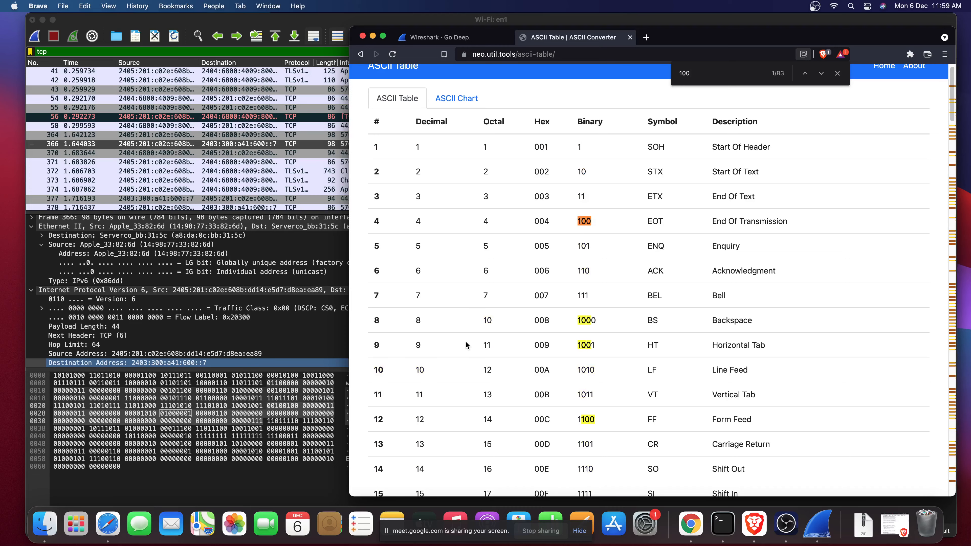
pyautogui.write('001')
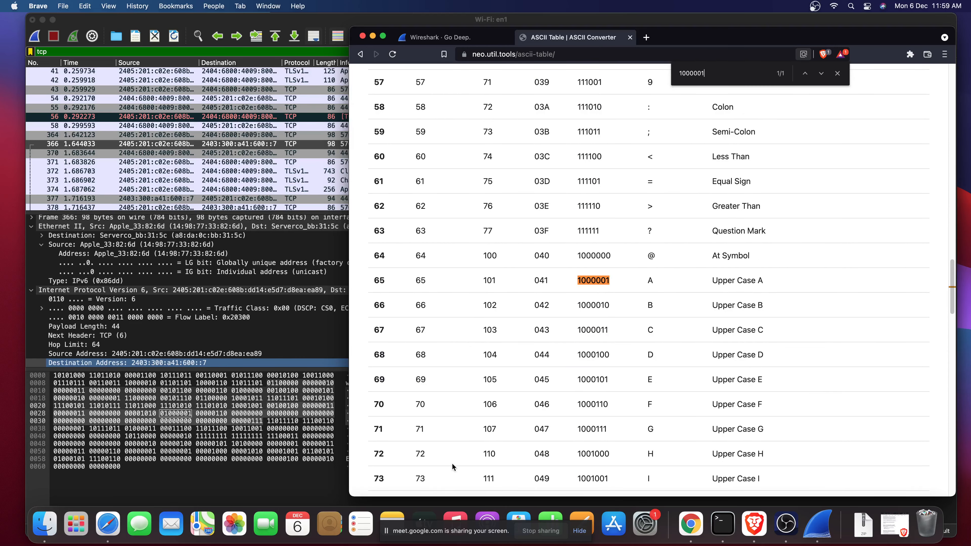
# Review the ASCII table from its first rows down to Upper Case A and highlight that row's binary value.
pyautogui.scroll(15, 586, 304)
pyautogui.scroll(12, 586, 302)
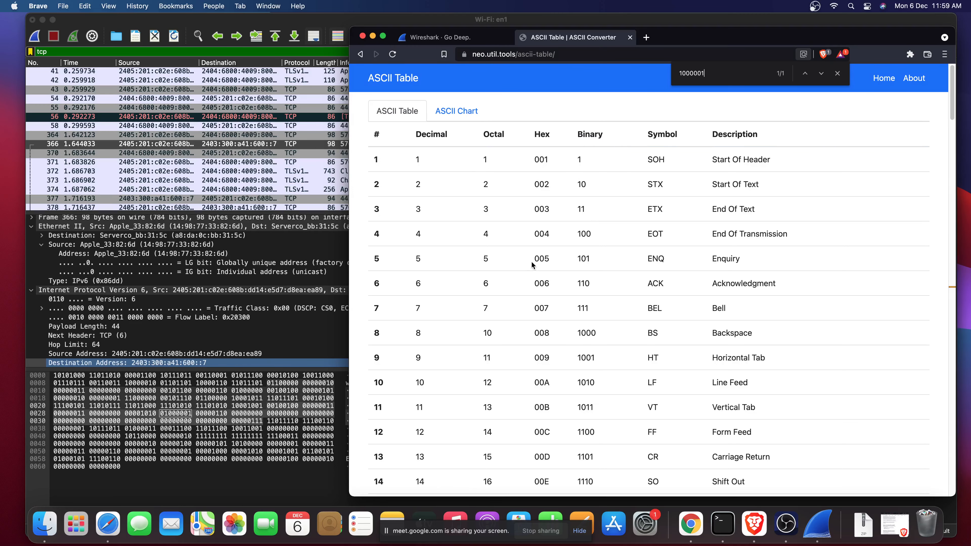
pyautogui.scroll(-20, 591, 278)
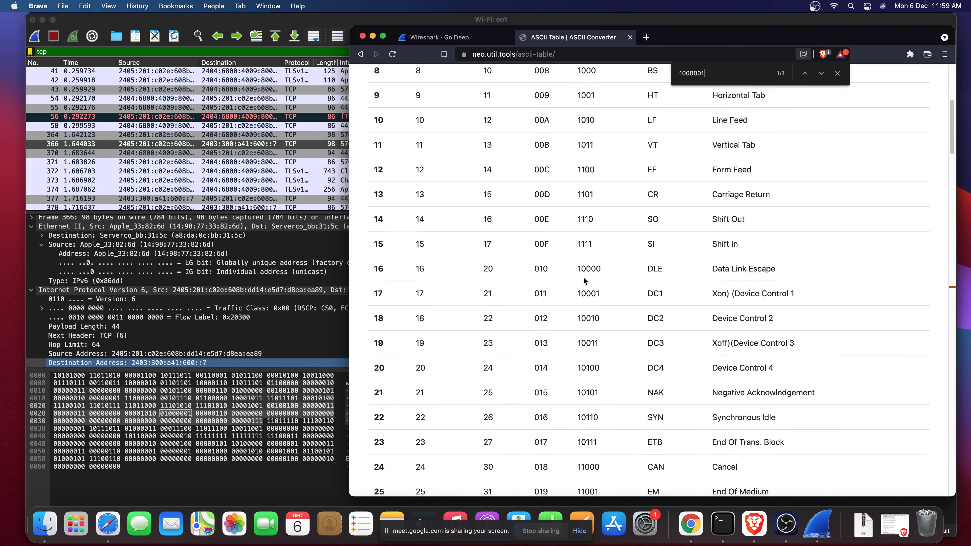
pyautogui.scroll(5, 601, 297)
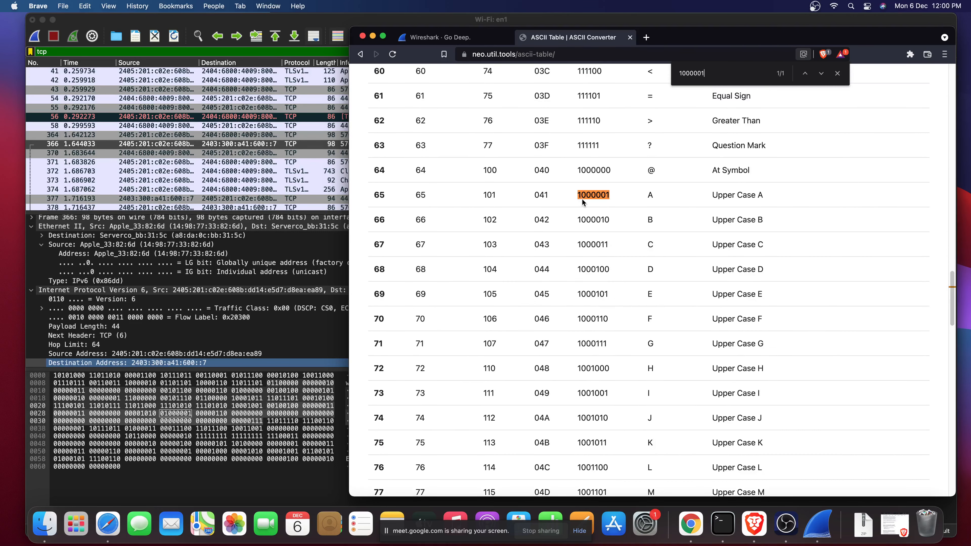
pyautogui.moveTo(582, 195); pyautogui.dragTo(594, 198)
pyautogui.doubleClick(594, 197)
# Switch back to Wireshark, show the bytes of packet 366 as hexadecimal, and clear the byte selection.
pyautogui.click(173, 413)
pyautogui.rightClick(173, 412)
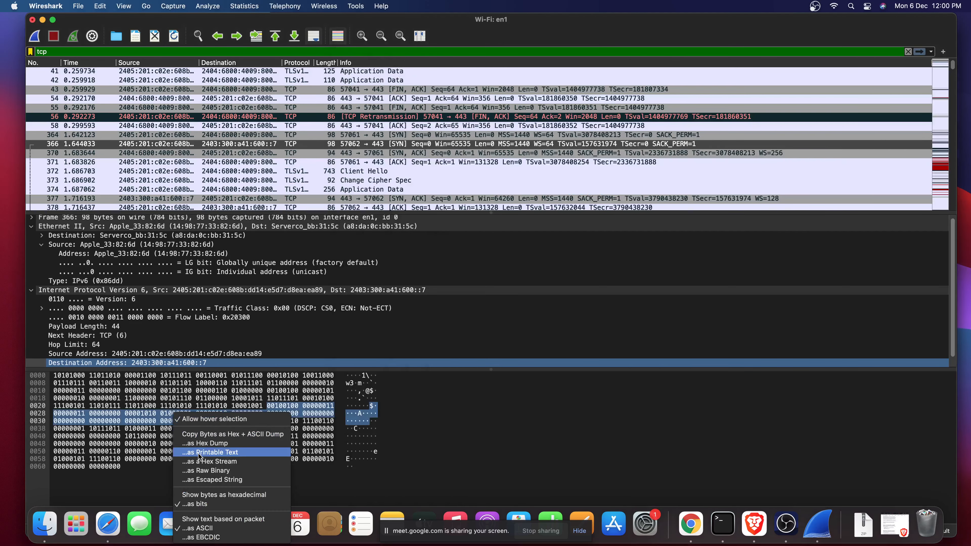
pyautogui.click(254, 495)
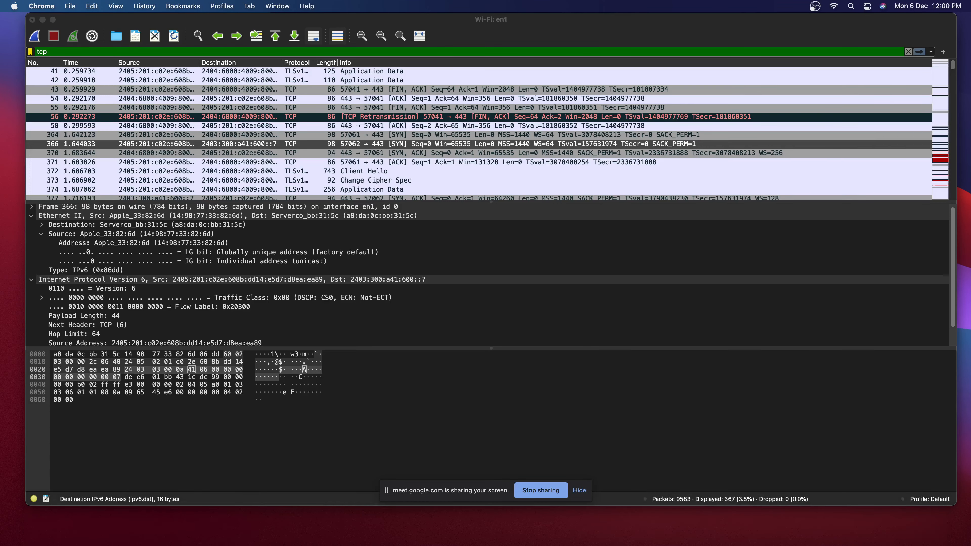
pyautogui.click(427, 410)
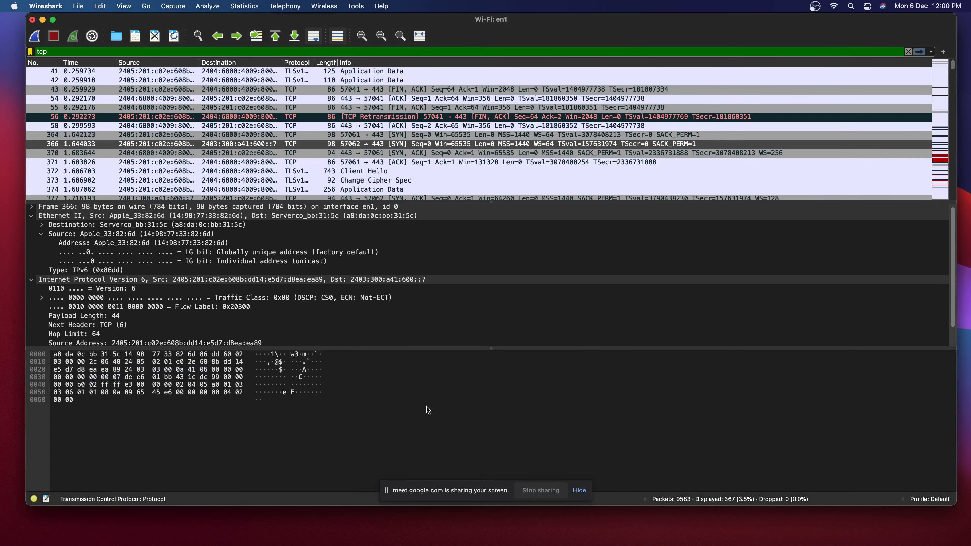
pyautogui.click(50, 217)
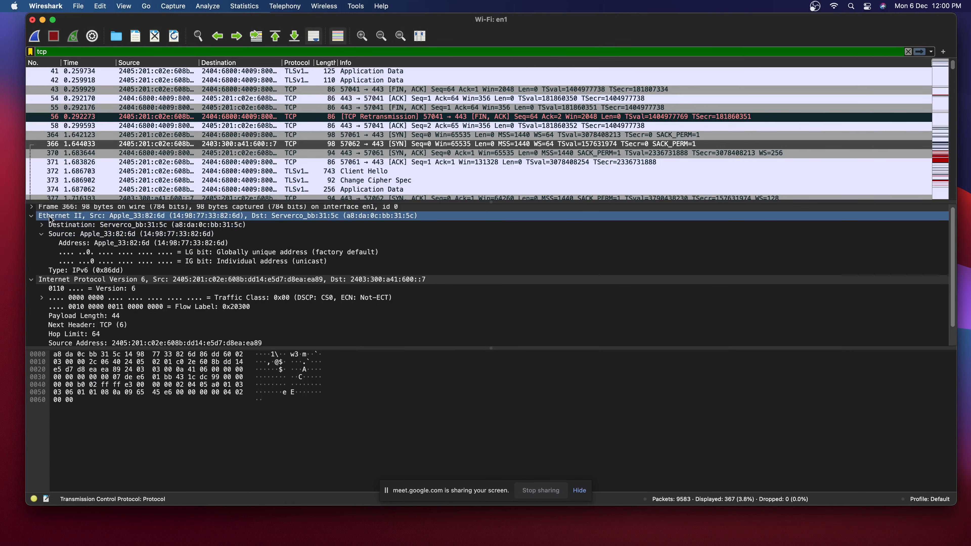
pyautogui.click(157, 308)
pyautogui.click(180, 393)
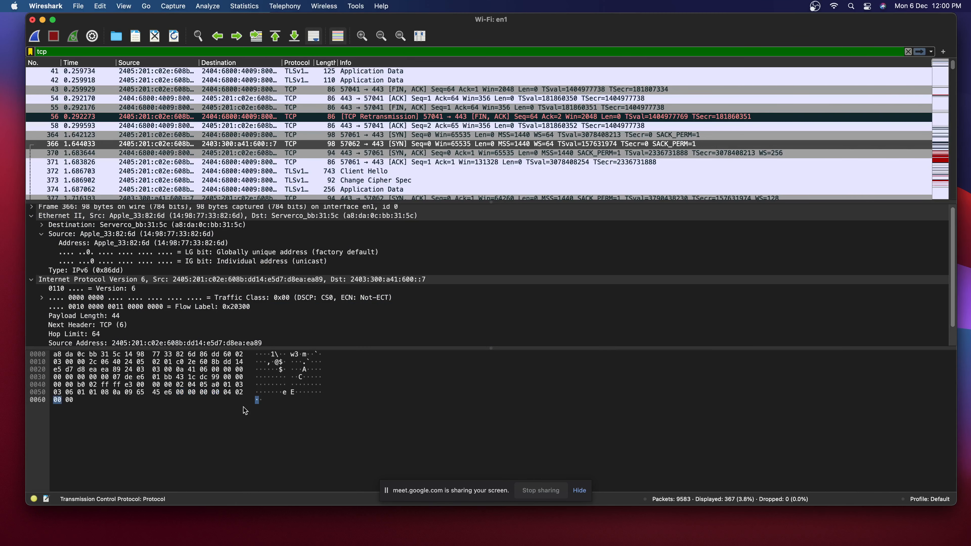
# Replace the tcp display filter with udp and apply it.
pyautogui.click(233, 52)
pyautogui.press('BackSpace')
pyautogui.press('BackSpace')
pyautogui.press('BackSpace')
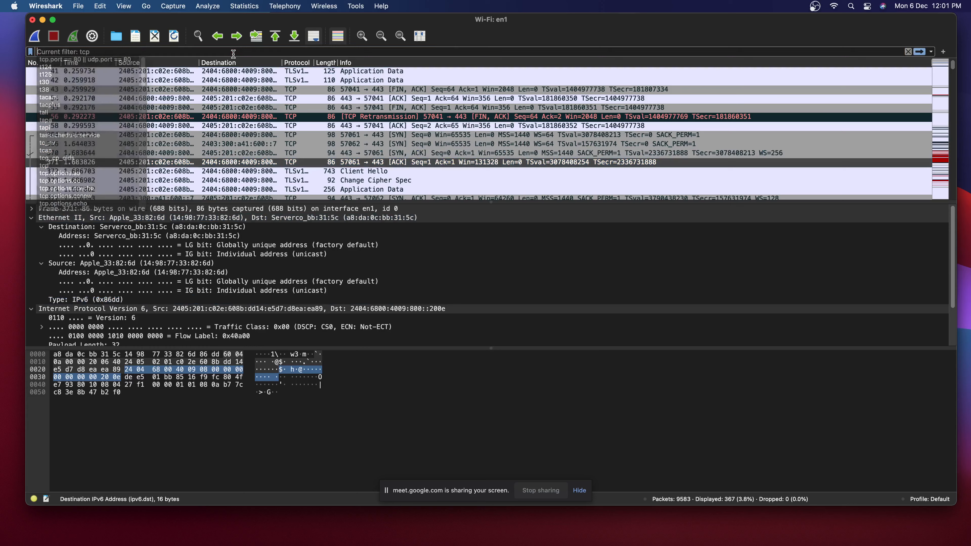
pyautogui.write('udp')
pyautogui.press('Return')
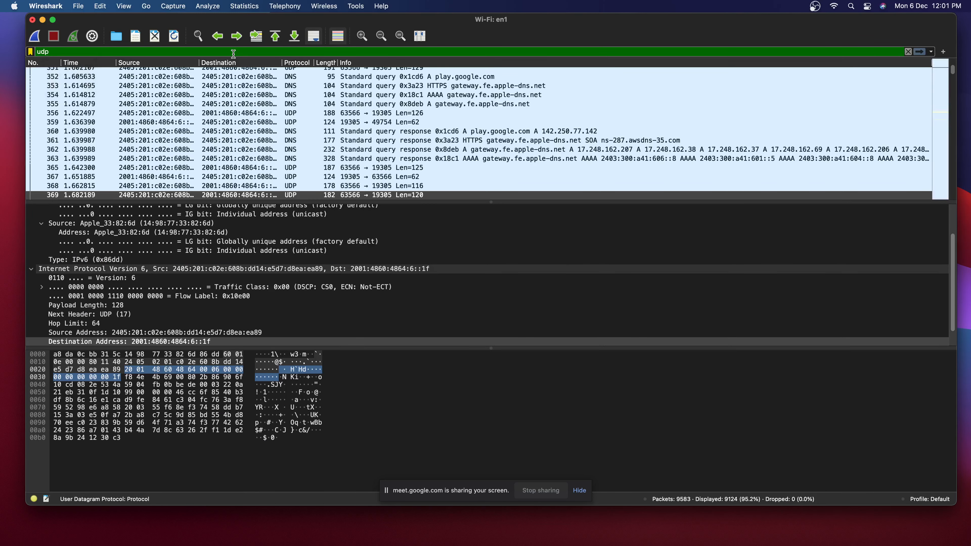
# Apply the display filter dns to the captured packets.
pyautogui.doubleClick(233, 51)
pyautogui.write('dns')
pyautogui.press('Return')
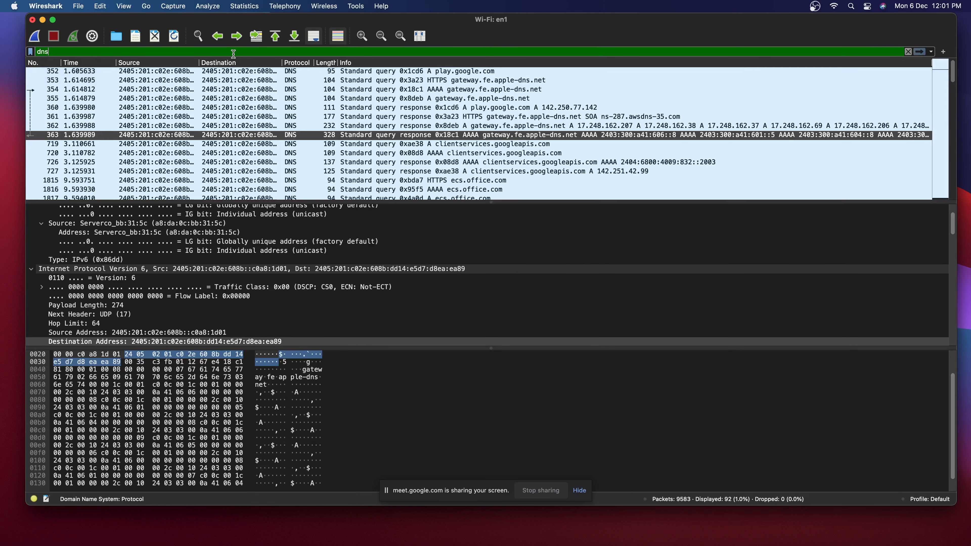
# Select DNS packet 719, collapse its Ethernet II, Internet Protocol Version 6 and Domain Name System layers, and select its Frame layer.
pyautogui.click(285, 145)
pyautogui.click(31, 218)
pyautogui.click(31, 226)
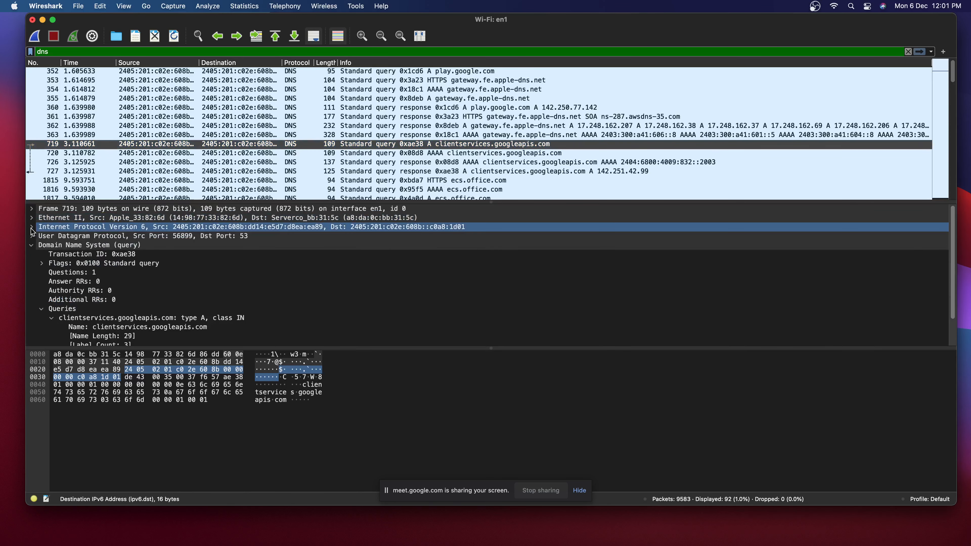
pyautogui.click(31, 244)
pyautogui.click(53, 212)
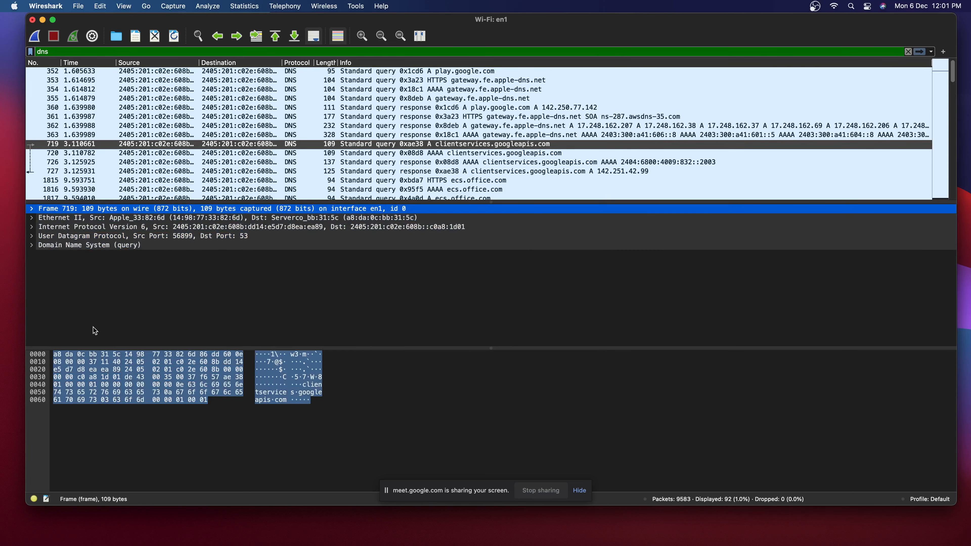
# Expand packet 719's Domain Name System layer and inspect the query's name, name length, label count, type and class with their bytes.
pyautogui.click(31, 245)
pyautogui.scroll(-2, 112, 318)
pyautogui.click(112, 318)
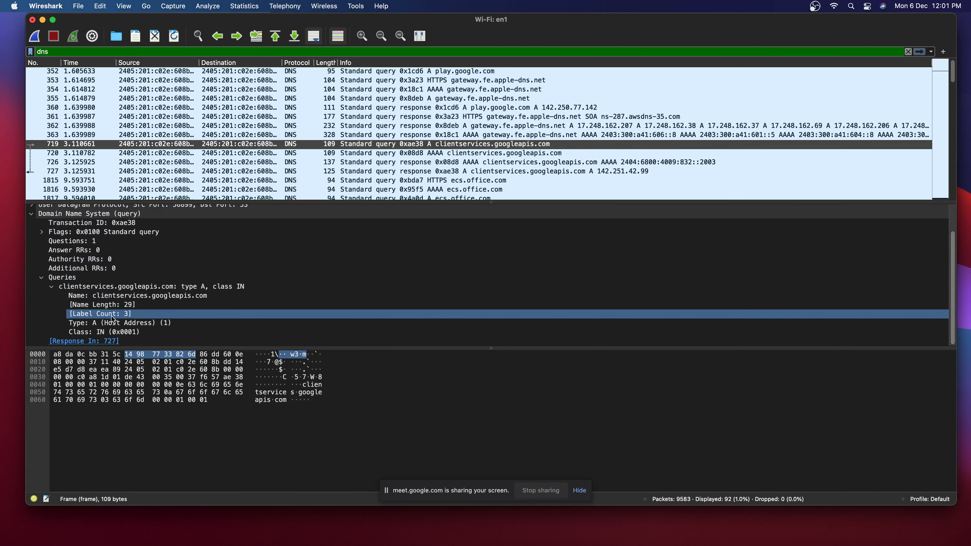
pyautogui.click(129, 300)
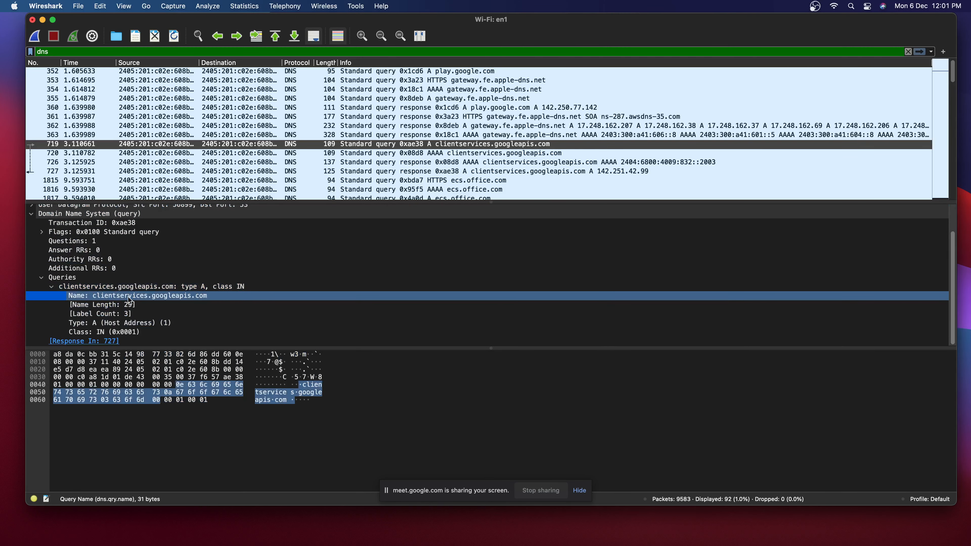
pyautogui.click(129, 305)
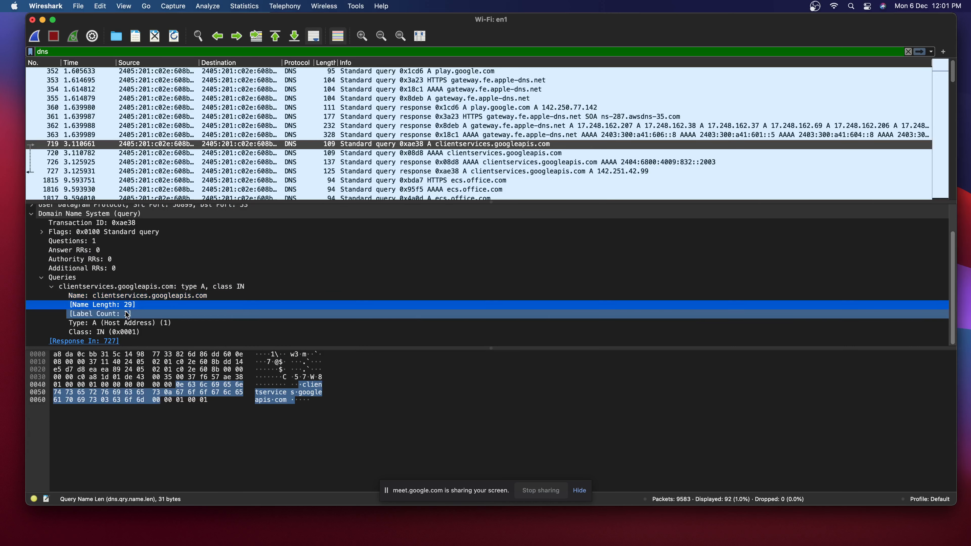
pyautogui.click(127, 314)
pyautogui.click(130, 323)
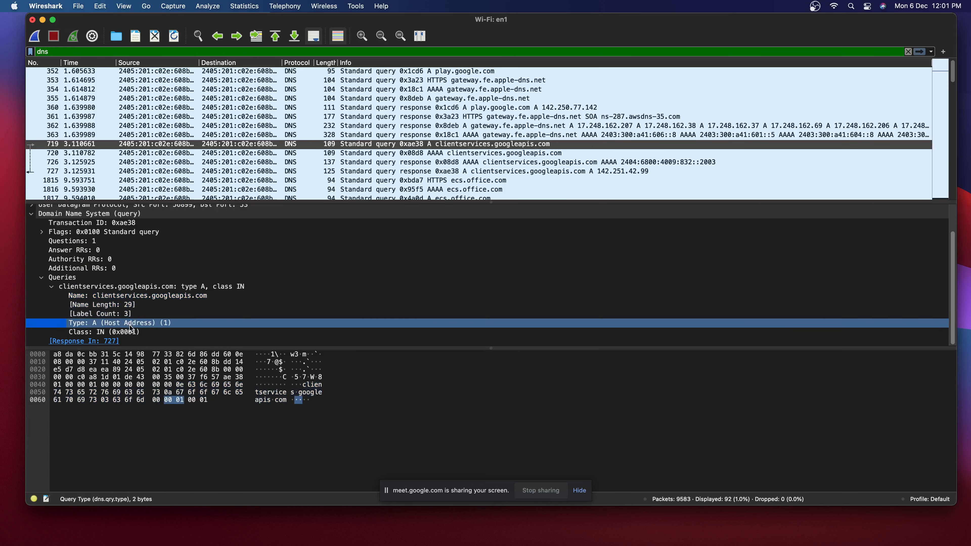
pyautogui.click(134, 331)
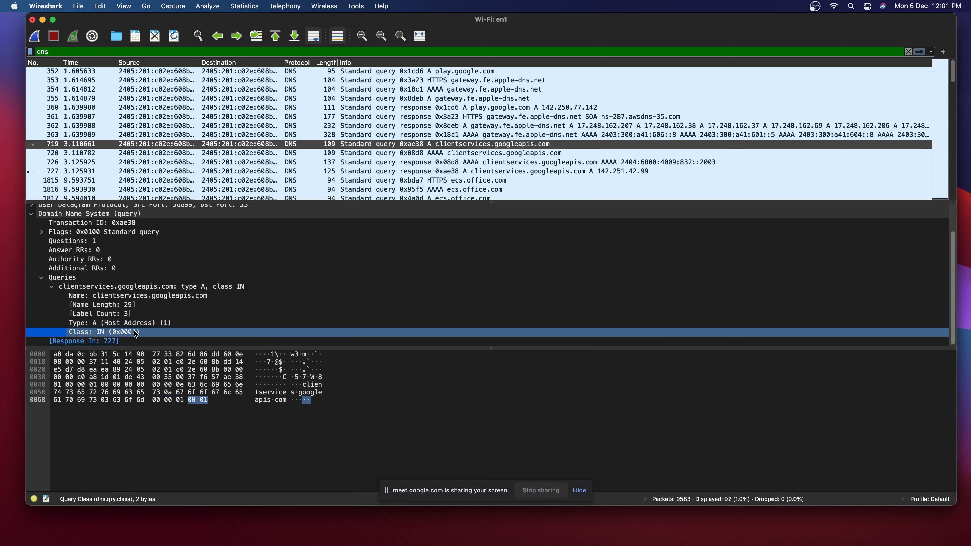
pyautogui.click(180, 300)
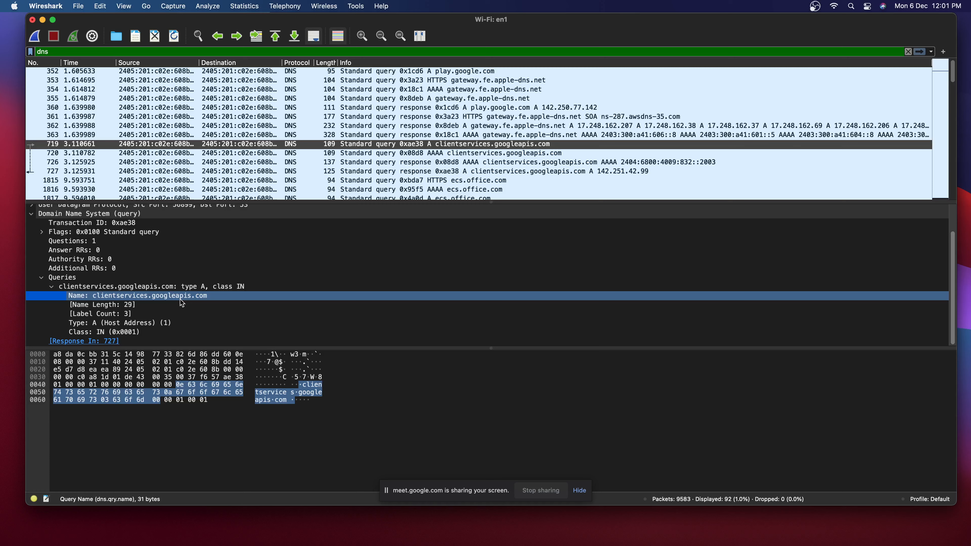
# Select packet 1816, the AAAA query for ecs.office.com, to view its DNS details.
pyautogui.scroll(3, 153, 283)
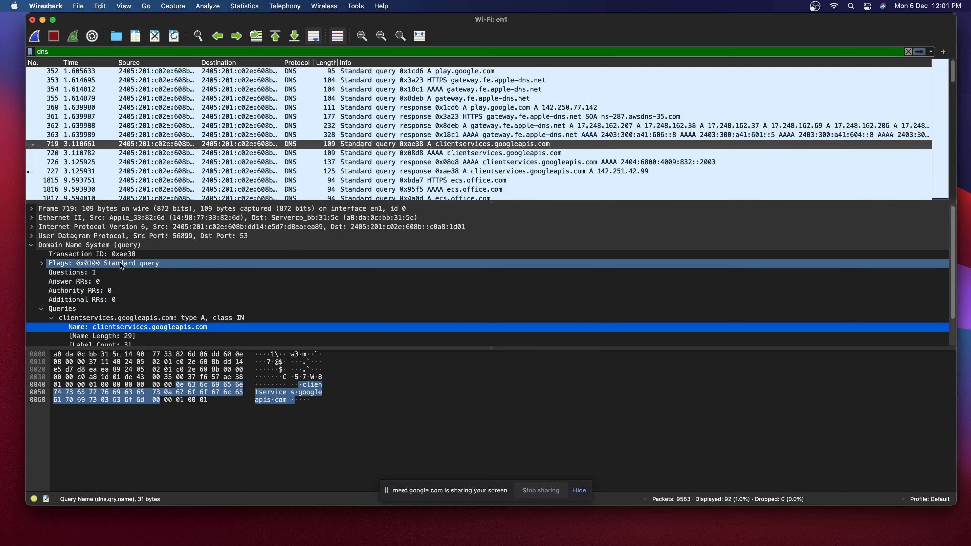
pyautogui.click(203, 189)
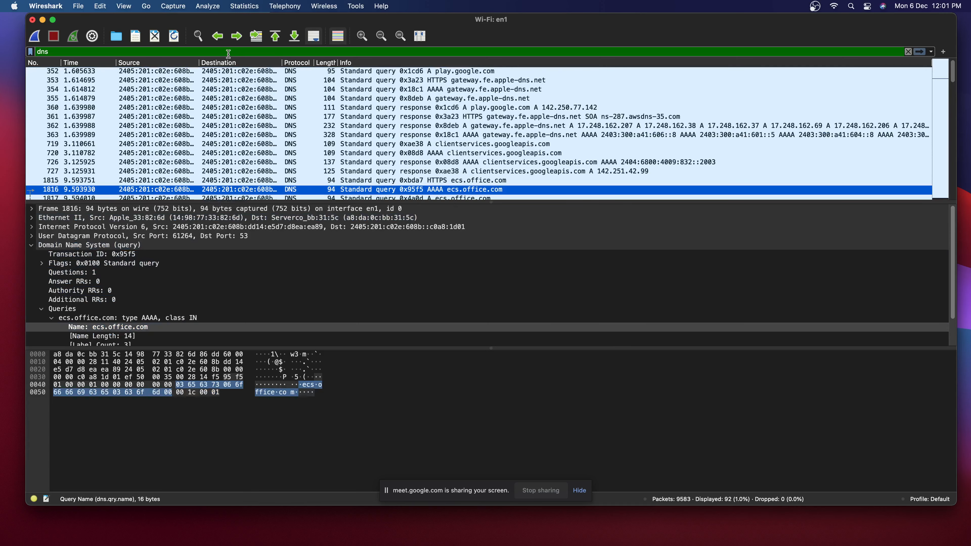
# Select DNS packets 719, 360 and 361 in turn to compare their query and response details.
pyautogui.click(187, 144)
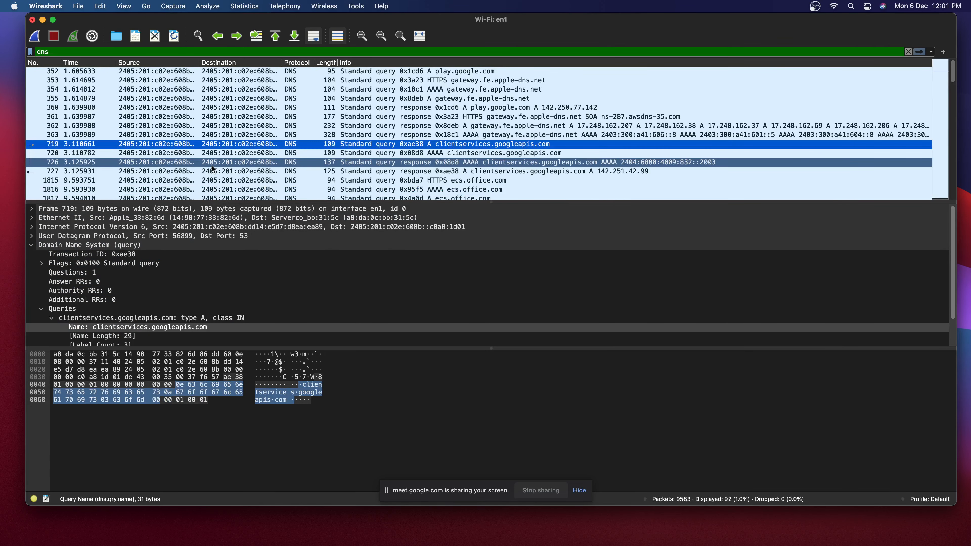
pyautogui.click(267, 135)
pyautogui.click(276, 108)
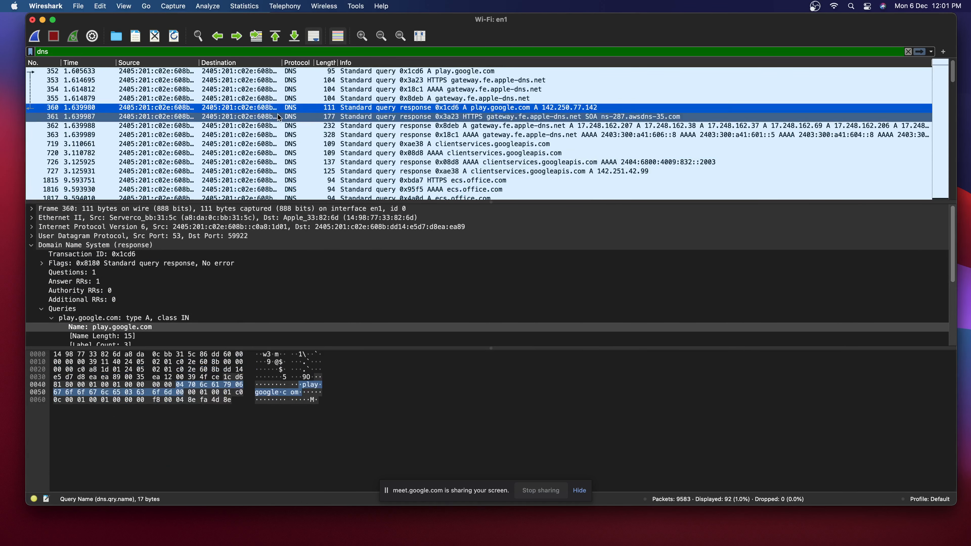
pyautogui.click(277, 115)
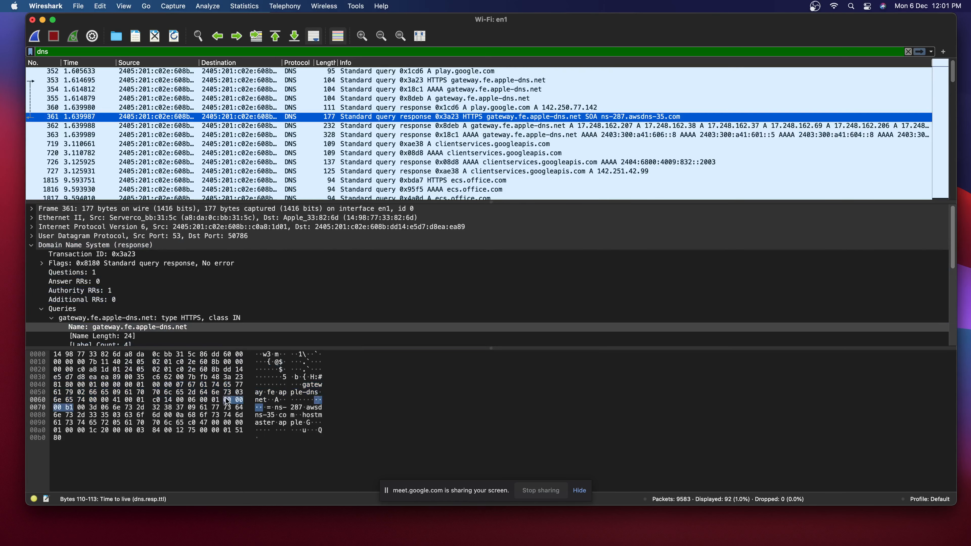
# Collapse packet 361's Domain Name System layer and inspect its User Datagram Protocol stream index and payload, collapsing that layer when done.
pyautogui.click(31, 245)
pyautogui.click(31, 236)
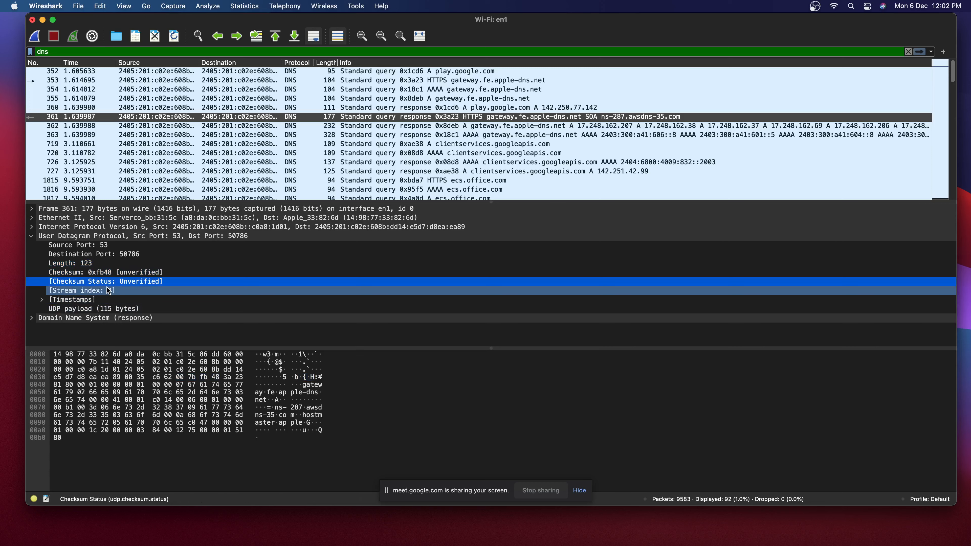
pyautogui.click(109, 290)
pyautogui.click(112, 308)
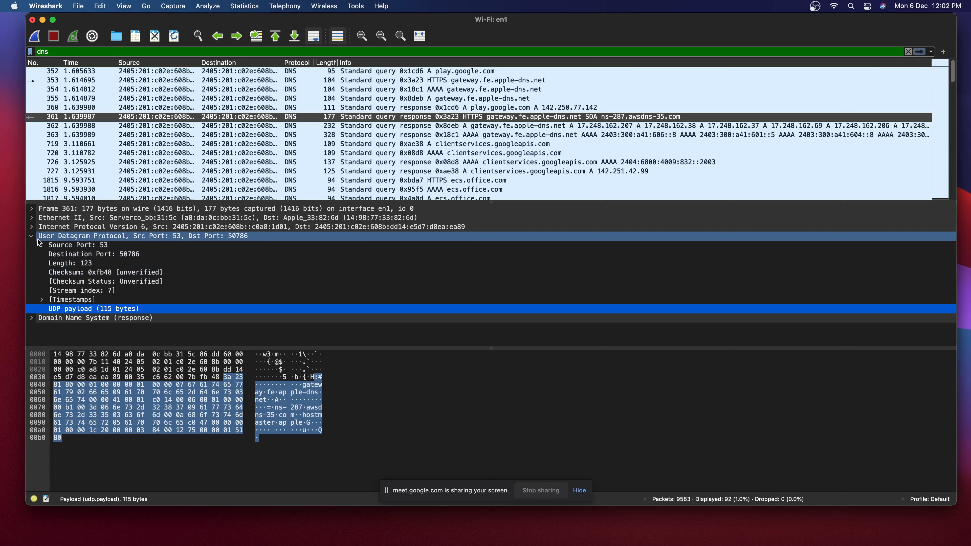
pyautogui.click(30, 236)
# Expand packet 361's Internet Protocol Version 6 layer and inspect its traffic class, flow label, payload length, next header, hop limit and addresses.
pyautogui.click(32, 227)
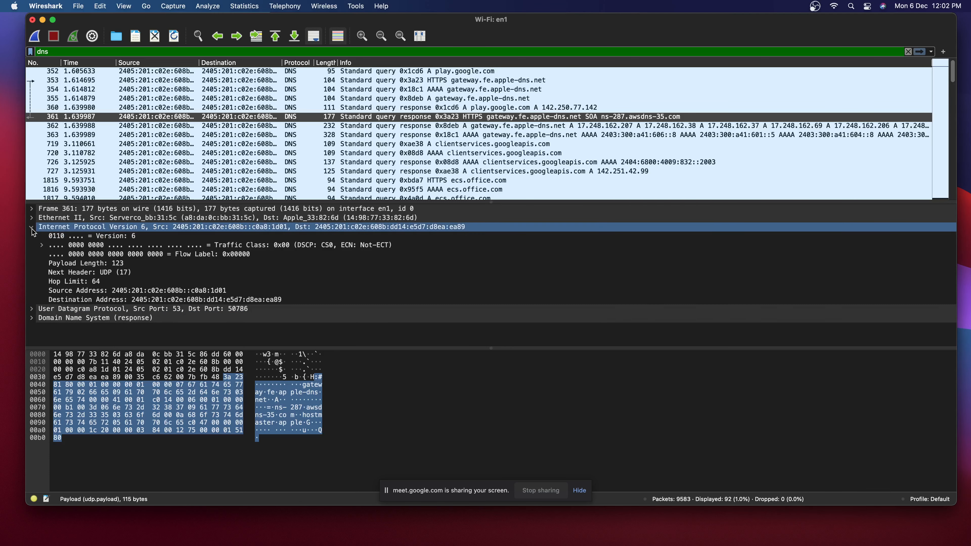
pyautogui.click(49, 246)
pyautogui.click(85, 255)
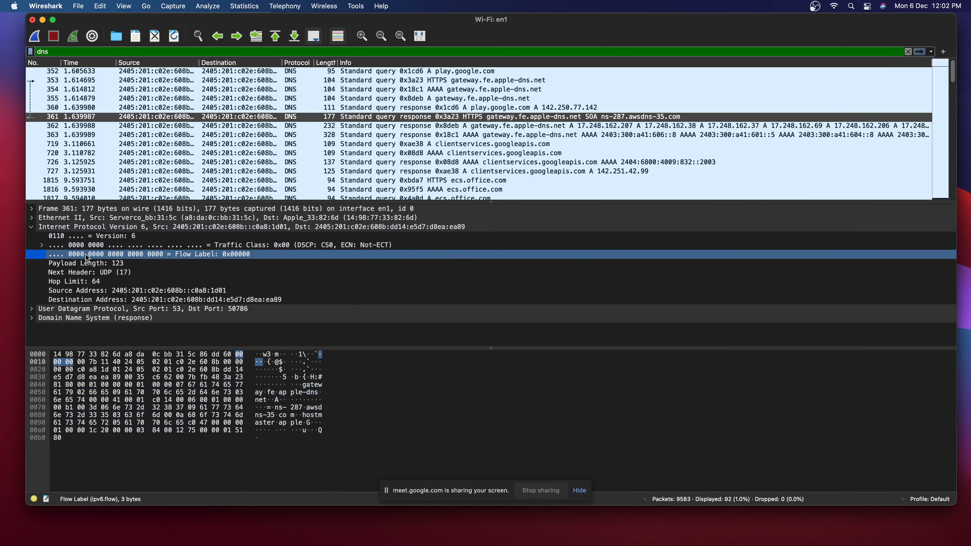
pyautogui.click(89, 245)
pyautogui.click(93, 252)
pyautogui.click(97, 263)
pyautogui.click(97, 272)
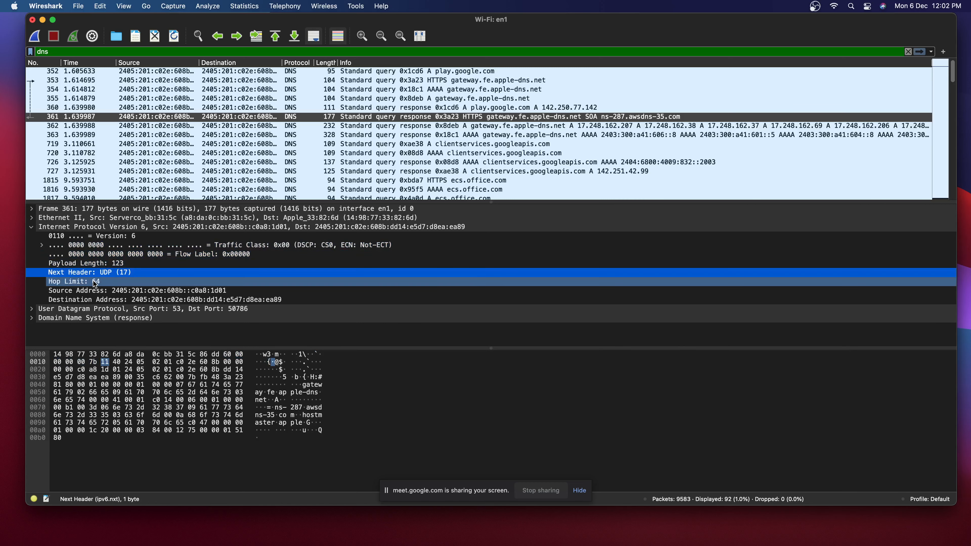
pyautogui.click(98, 282)
pyautogui.click(99, 290)
pyautogui.click(103, 300)
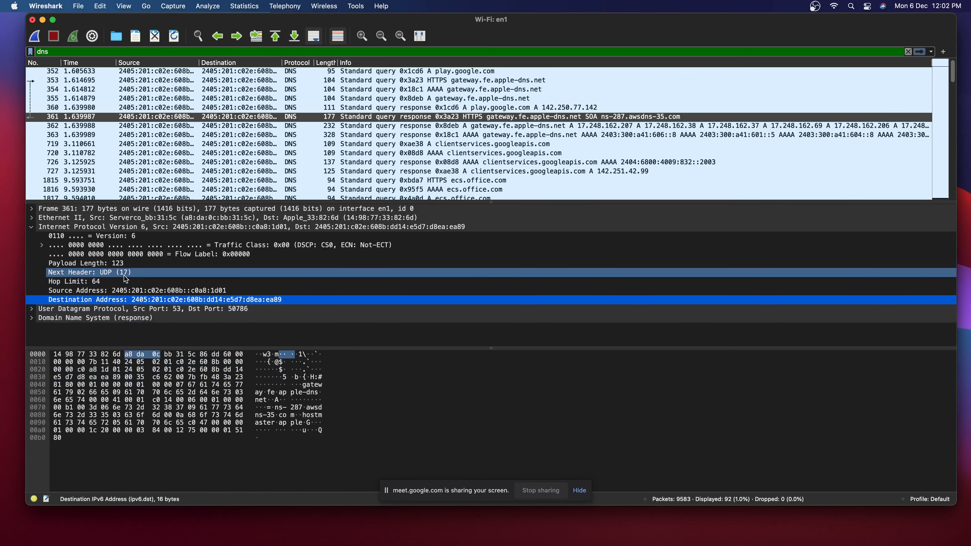
# Select DNS response packet 363 and clear the dns display filter to list all captured packets.
pyautogui.click(181, 135)
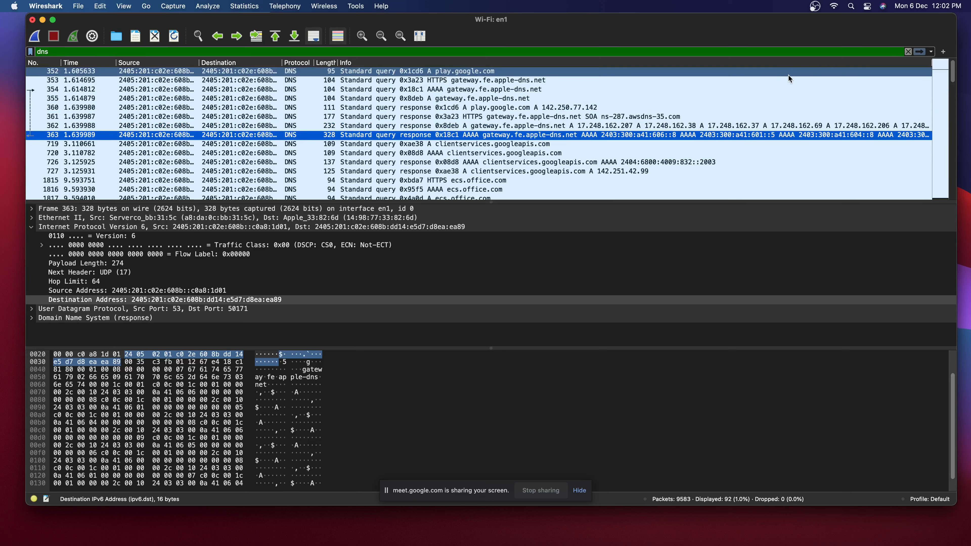
pyautogui.click(347, 51)
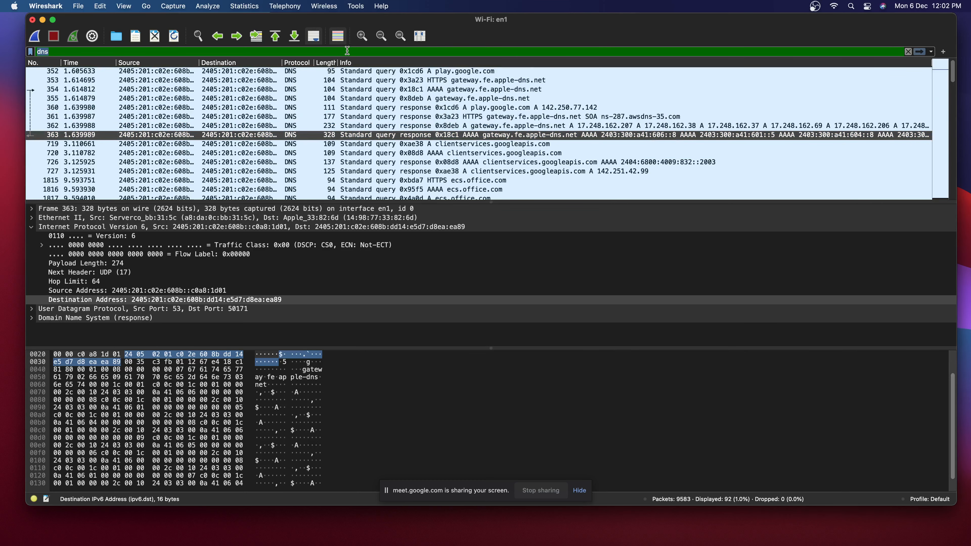
pyautogui.press('BackSpace')
pyautogui.press('Return')
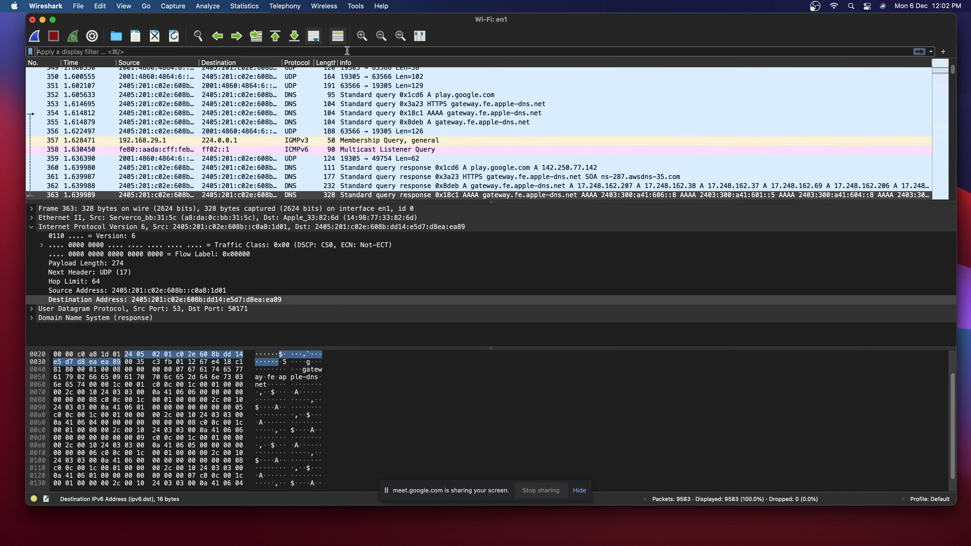
# Browse the unfiltered packet list to examine the mix of protocols and their row colours.
pyautogui.scroll(10, 940, 84)
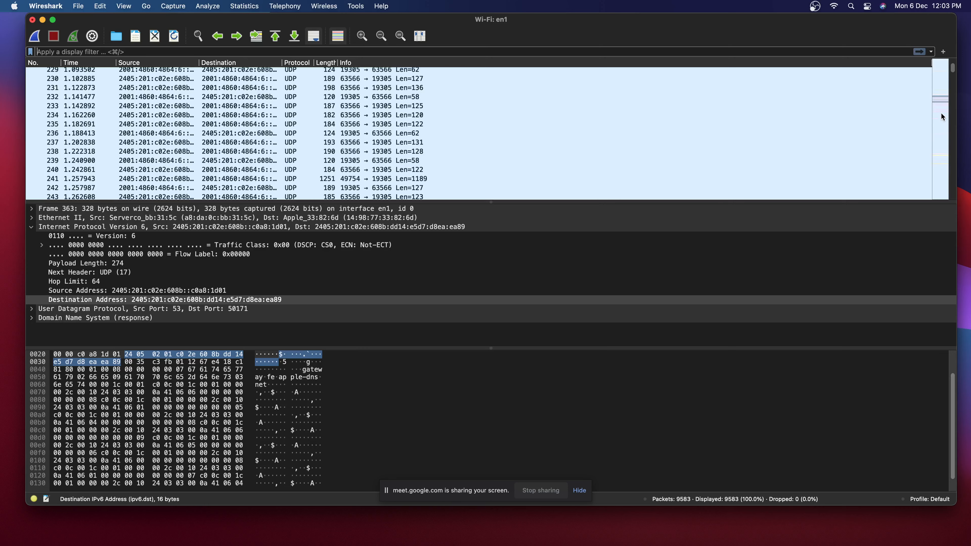
pyautogui.click(935, 100)
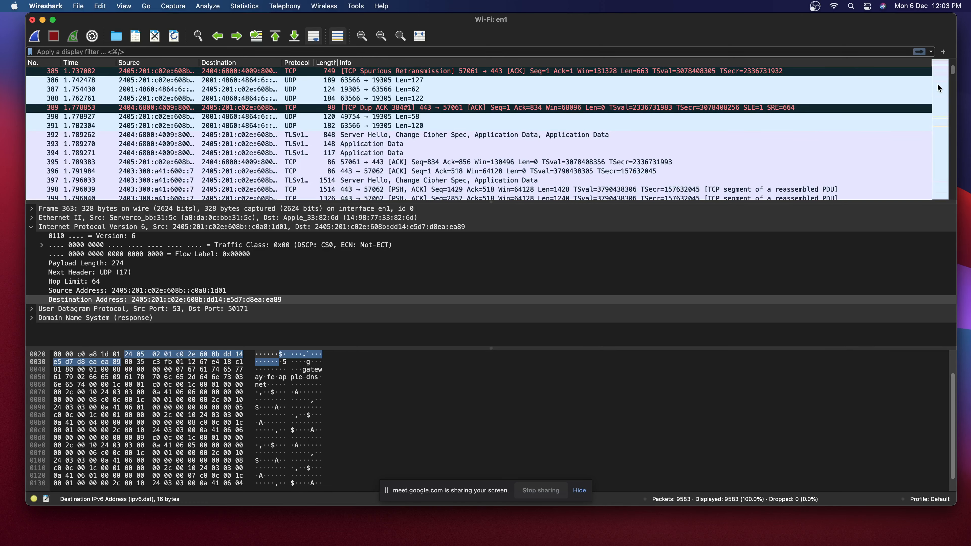
pyautogui.scroll(1, 937, 85)
pyautogui.scroll(2, 898, 90)
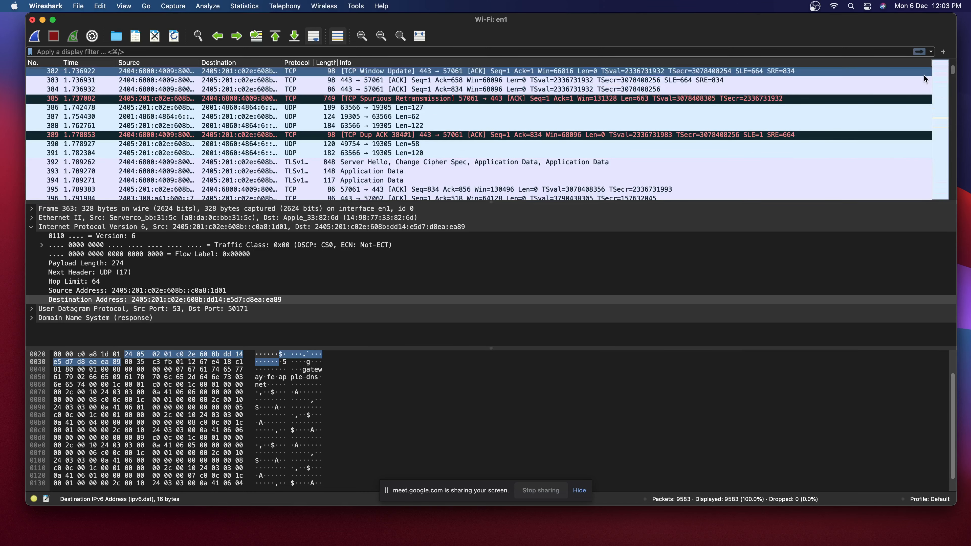
pyautogui.click(935, 73)
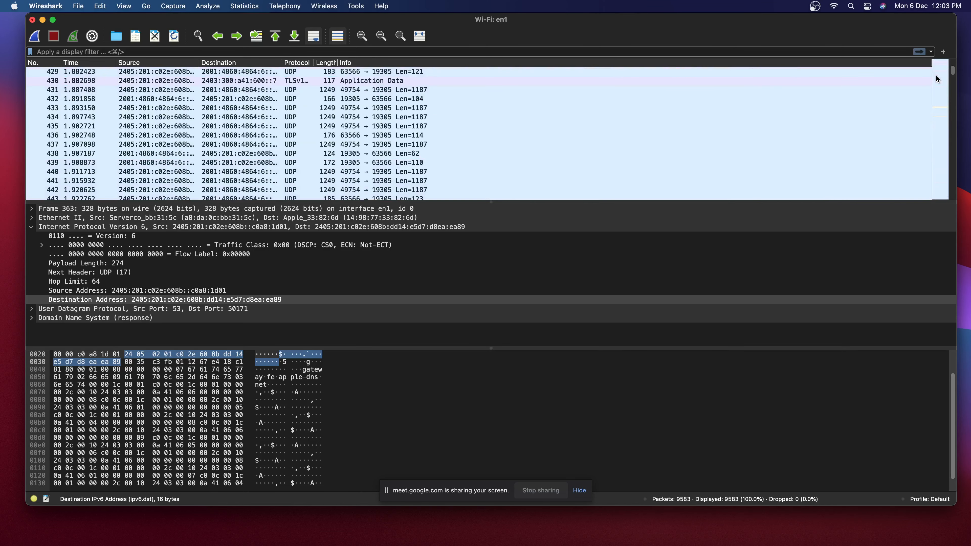
pyautogui.click(935, 74)
pyautogui.scroll(-15, 936, 102)
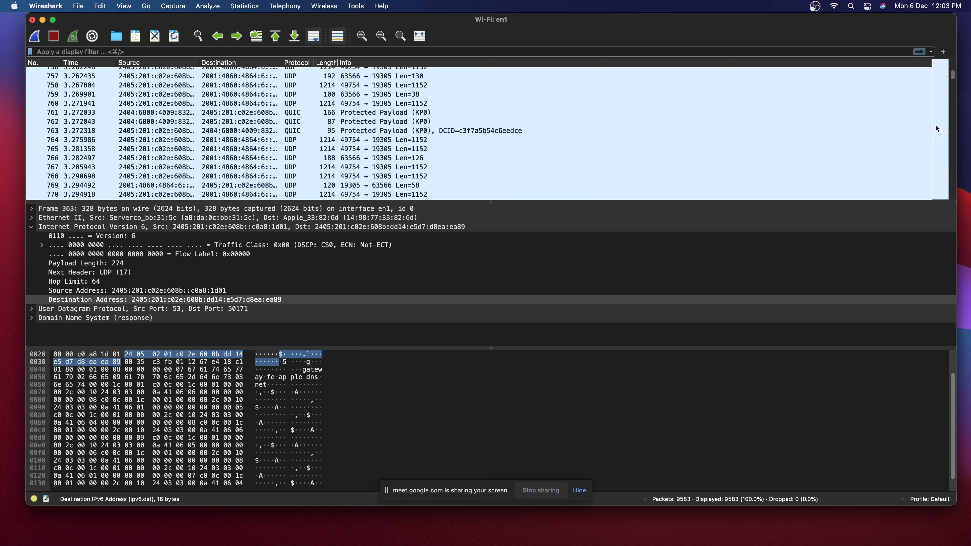
pyautogui.click(934, 175)
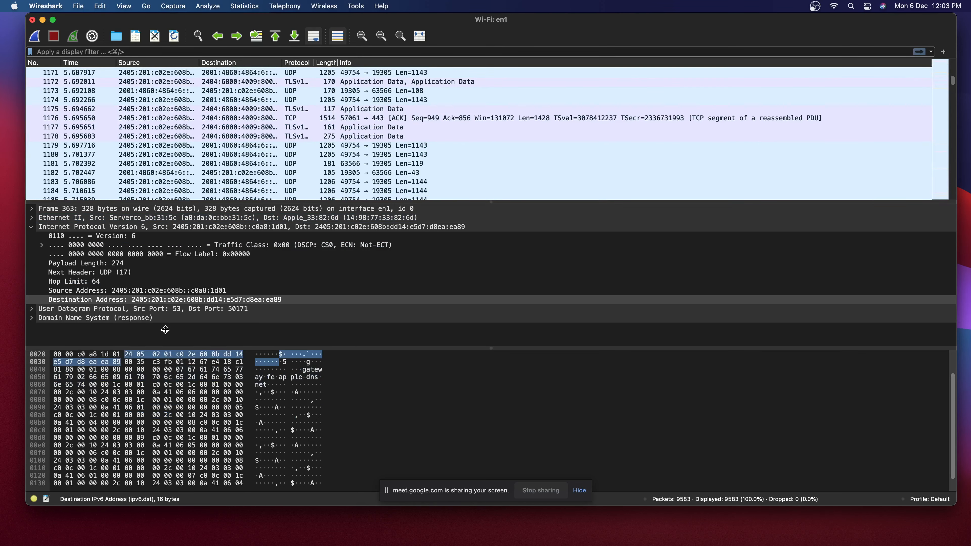
# Review the view options, hide the Packet Bytes pane and show it again.
pyautogui.click(124, 7)
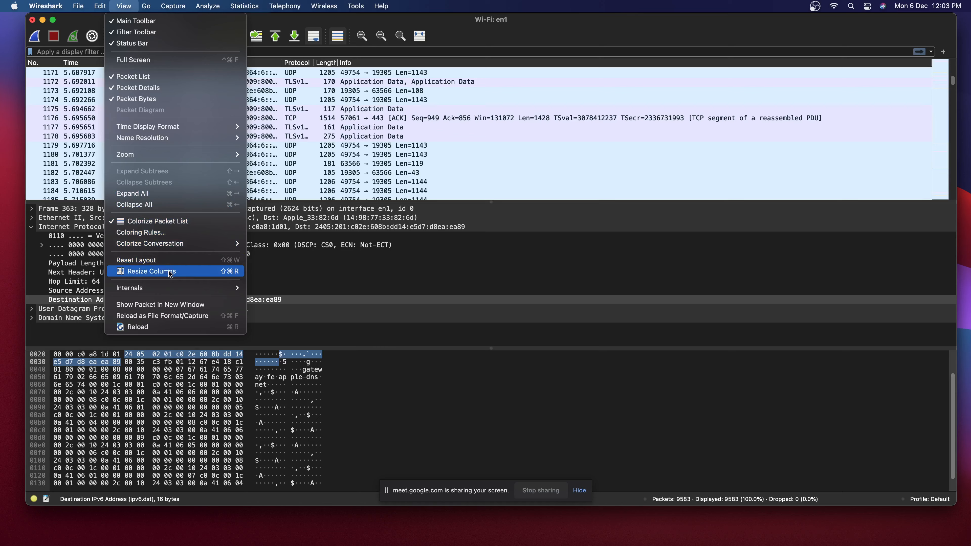
pyautogui.moveTo(168, 287)
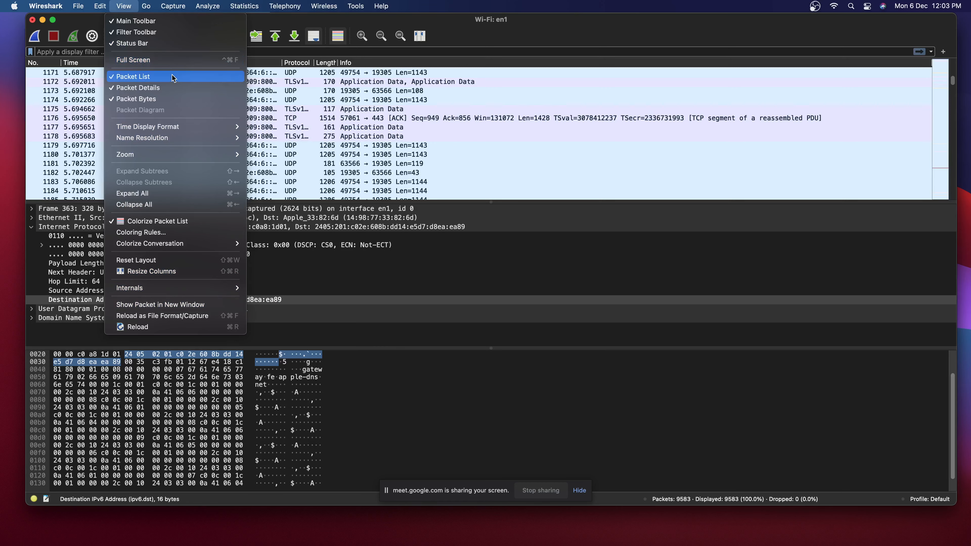
pyautogui.click(402, 130)
pyautogui.click(123, 6)
pyautogui.click(175, 98)
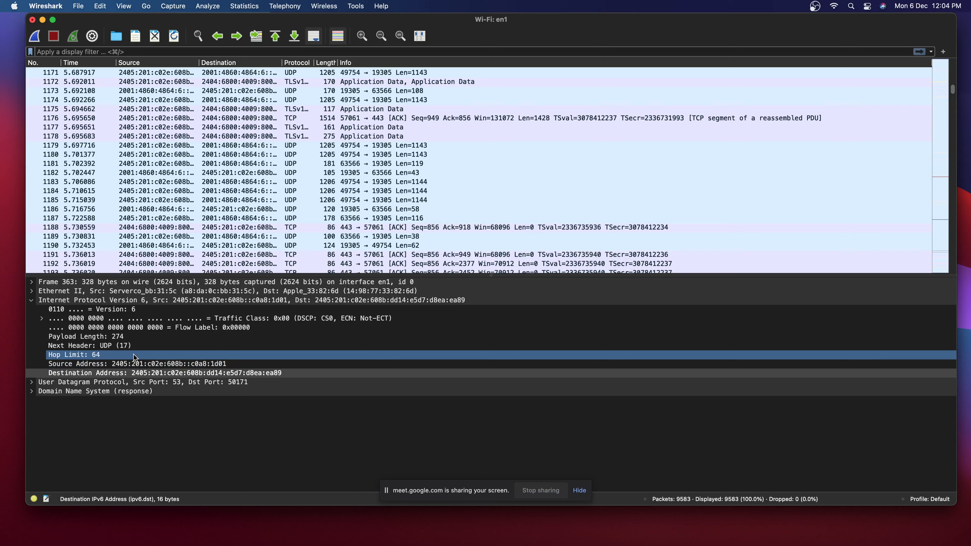
pyautogui.click(122, 8)
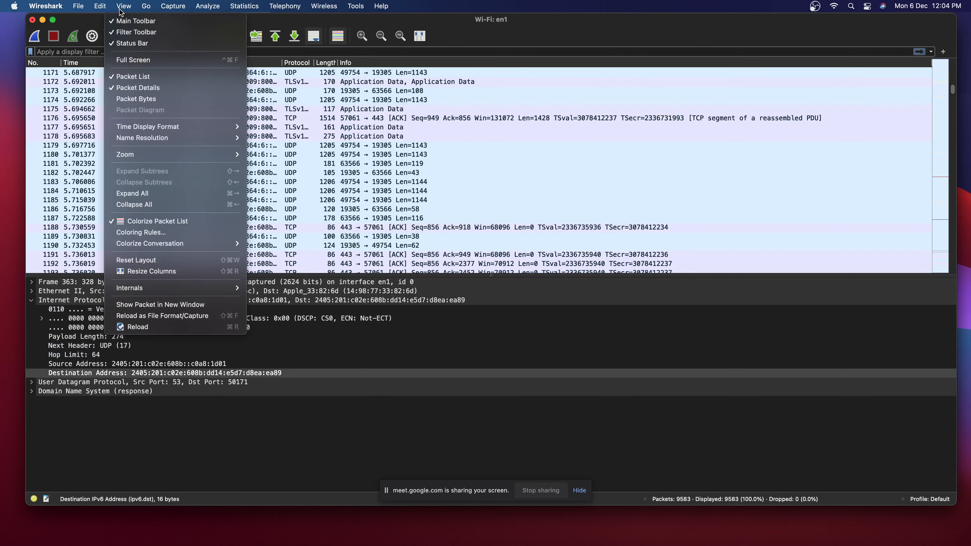
pyautogui.click(136, 99)
# Select UDP packet 1170 and TLS packet 1172 to compare their details and bytes.
pyautogui.click(206, 147)
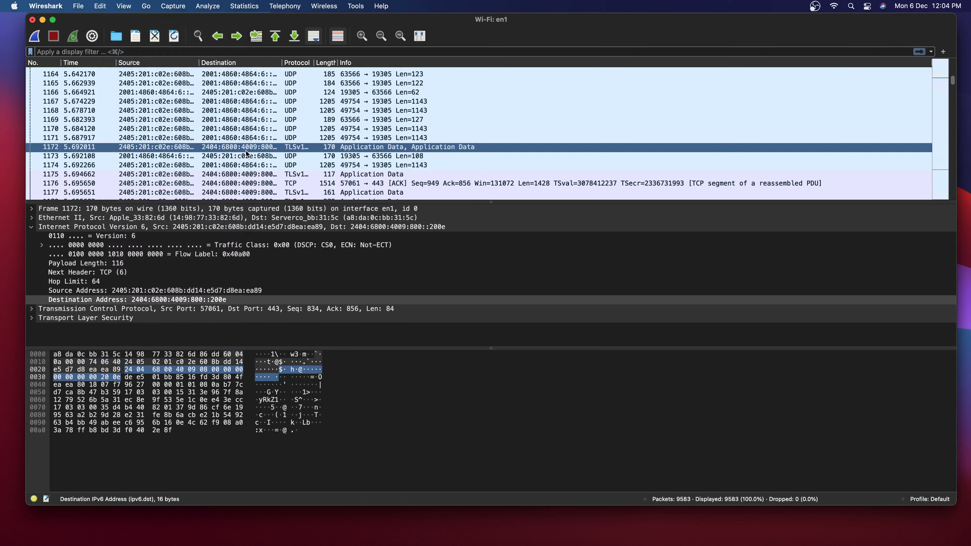
pyautogui.click(177, 159)
pyautogui.click(235, 142)
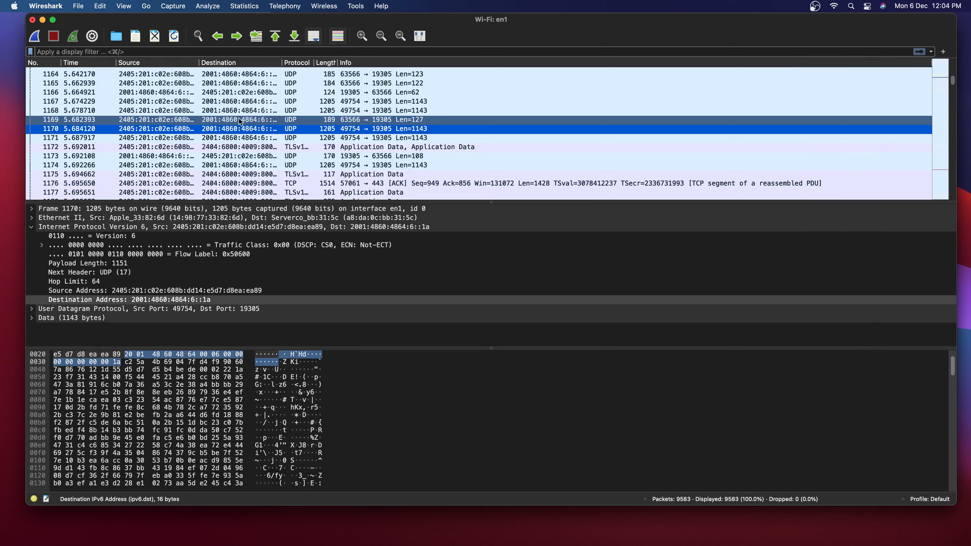
pyautogui.click(236, 146)
pyautogui.scroll(-1, 236, 144)
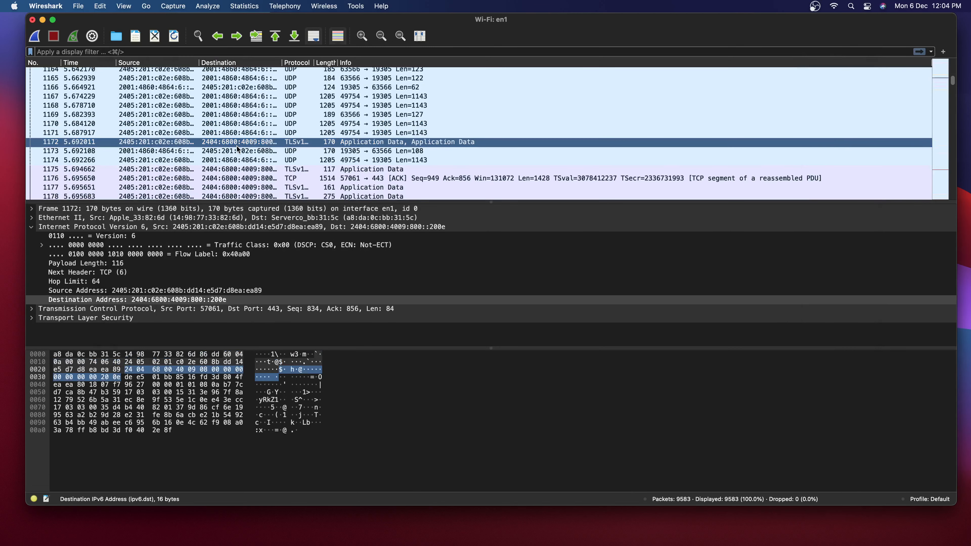
# Apply the display filter http to the captured packets.
pyautogui.click(187, 50)
pyautogui.write('http')
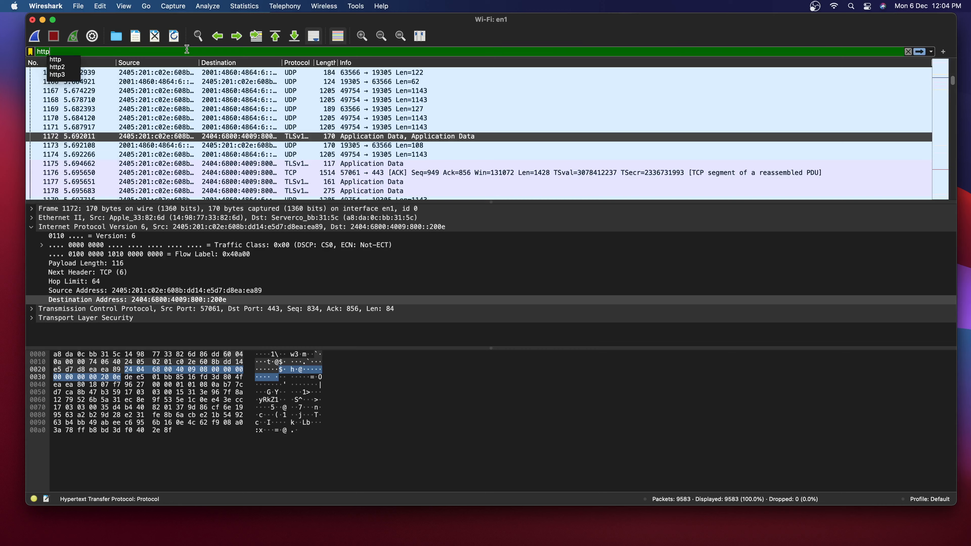
pyautogui.press('Return')
# Clear the display filter text, re-enter http and apply the filter again.
pyautogui.doubleClick(187, 50)
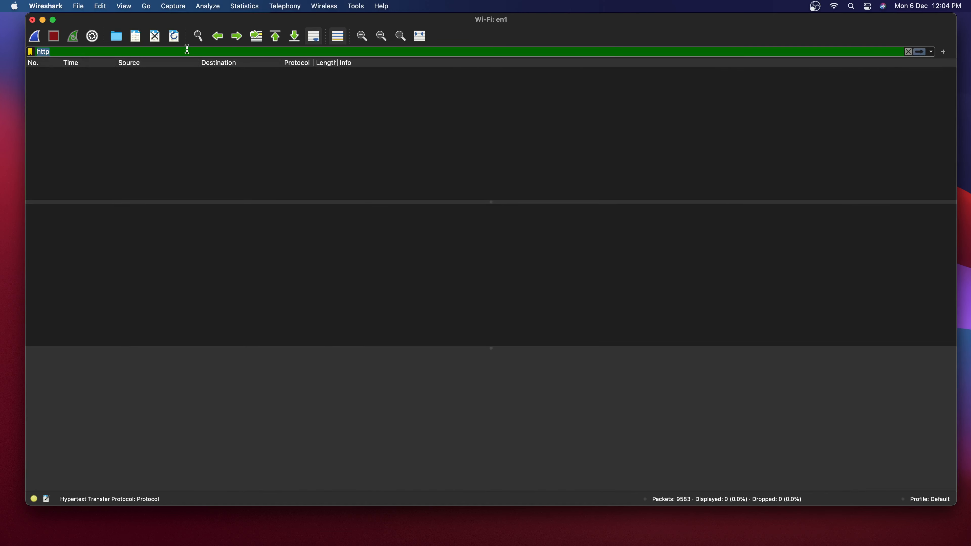
pyautogui.press('BackSpace')
pyautogui.write('h')
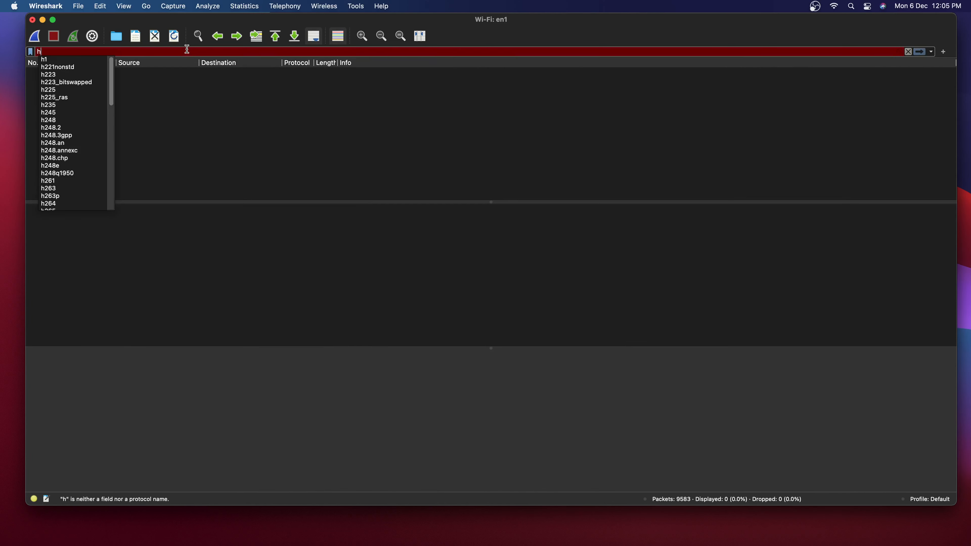
pyautogui.press('BackSpace')
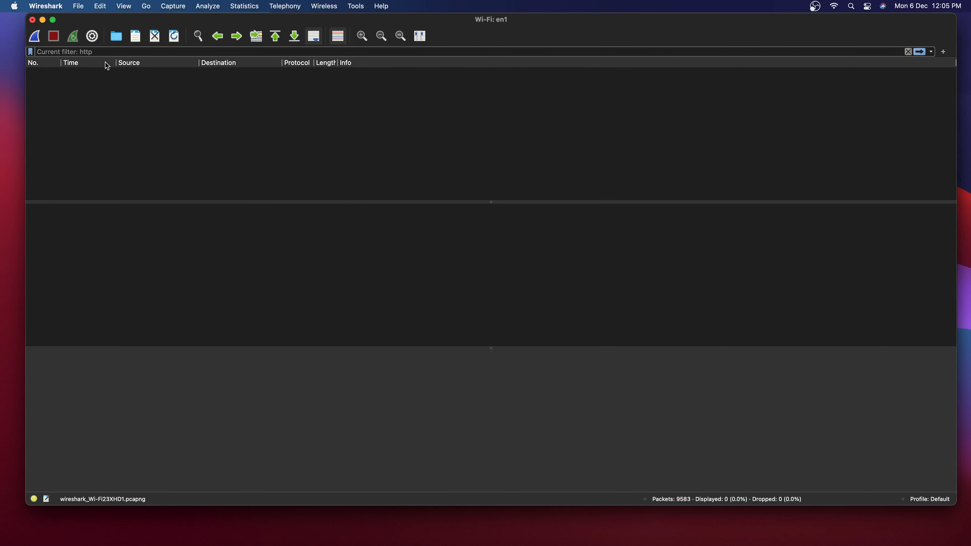
pyautogui.write('http')
pyautogui.press('Return')
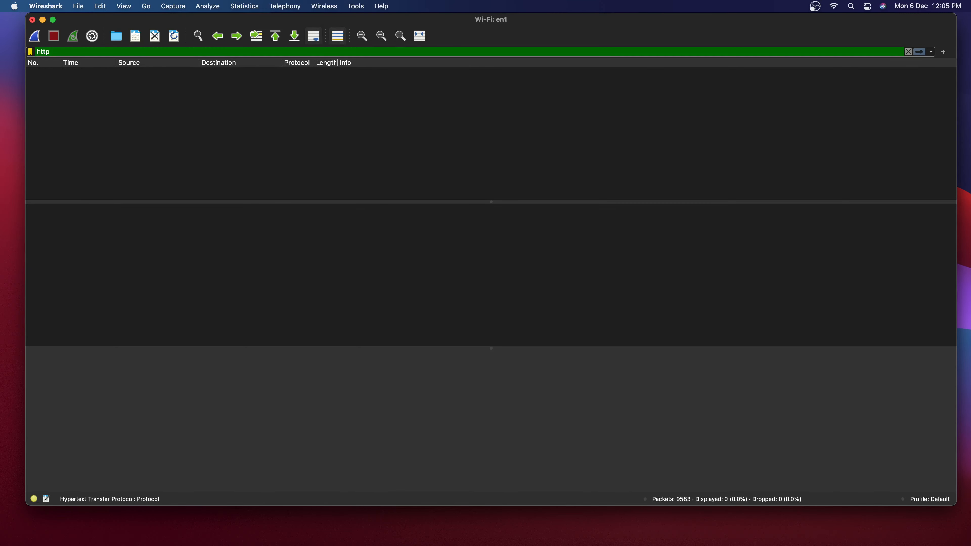
pyautogui.press('super+Tab')
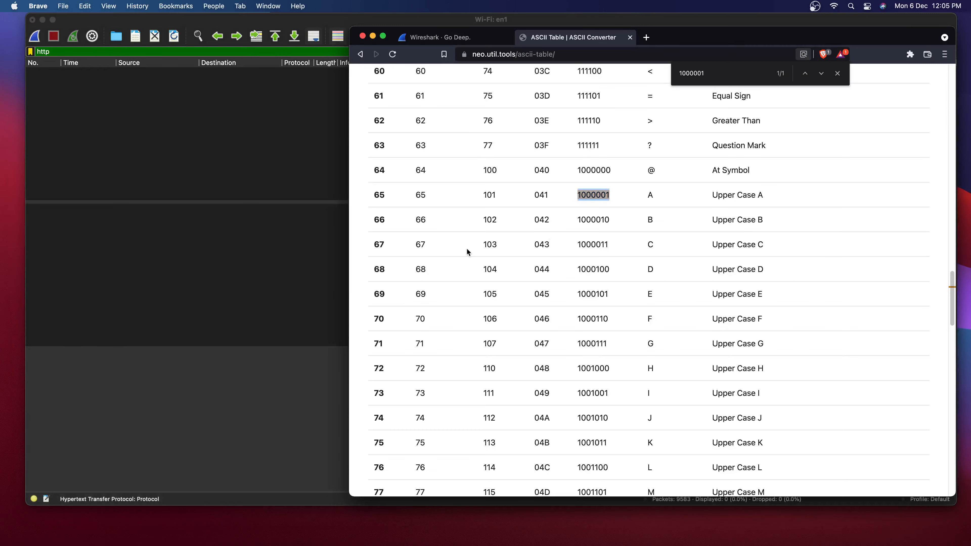
pyautogui.press('super+t')
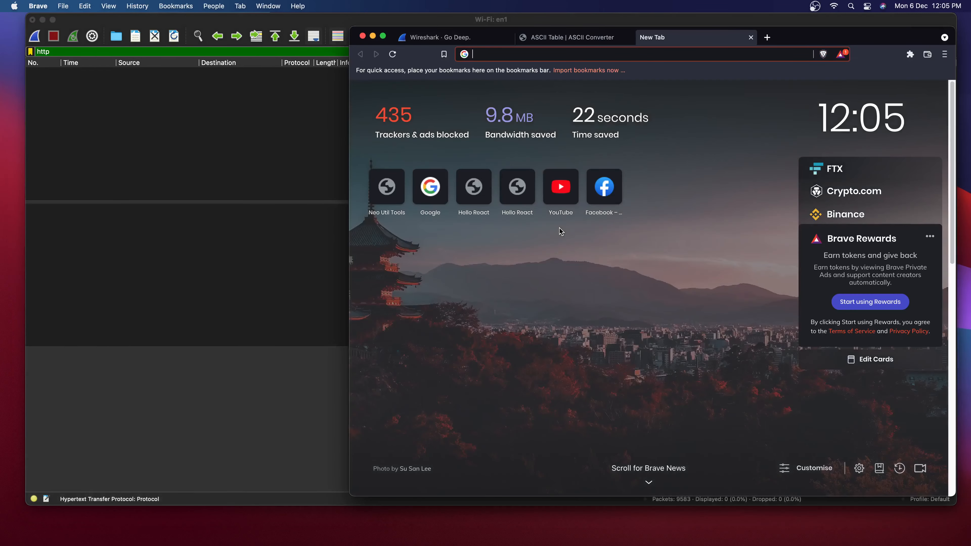
pyautogui.write('http://examp')
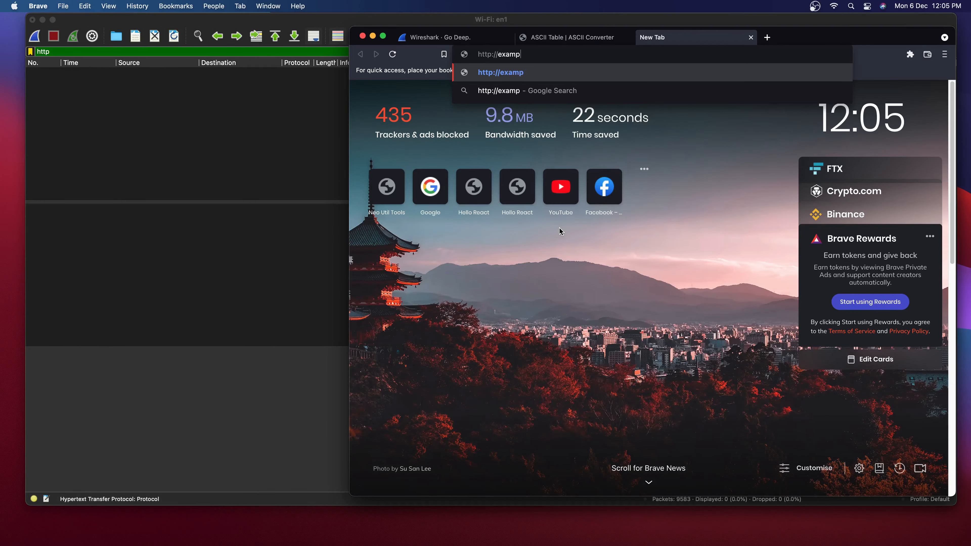
pyautogui.write('le.com')
pyautogui.press('Return')
# Reload the example.com page and return to the http display filter in Wireshark.
pyautogui.rightClick(554, 89)
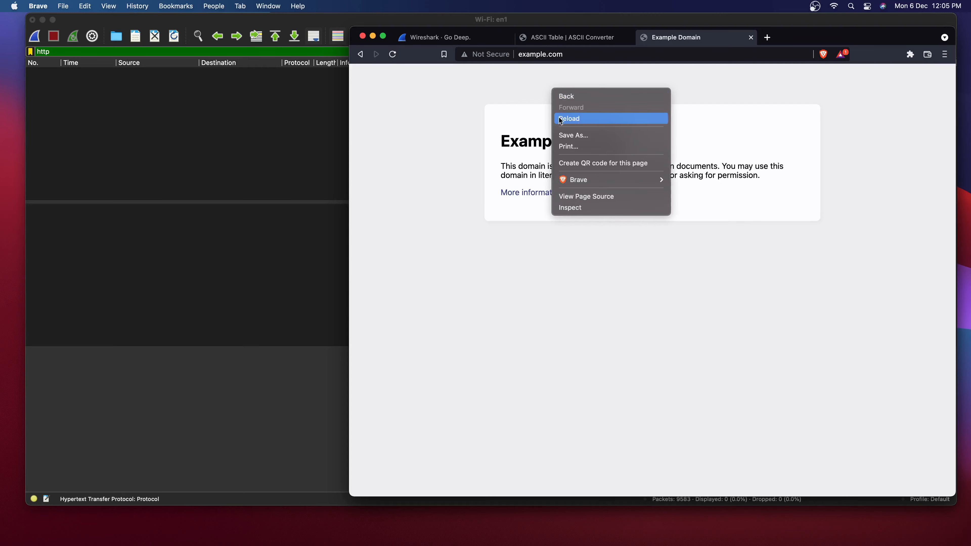
pyautogui.click(570, 116)
pyautogui.click(113, 51)
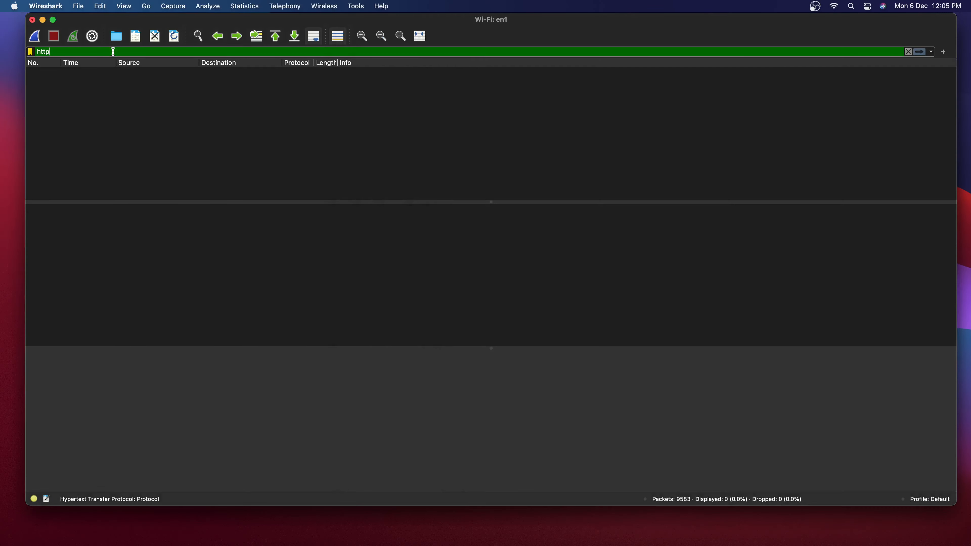
# Erase the display filter text, enter http once more and reapply it.
pyautogui.press('BackSpace')
pyautogui.press('BackSpace')
pyautogui.press('BackSpace')
pyautogui.press('BackSpace')
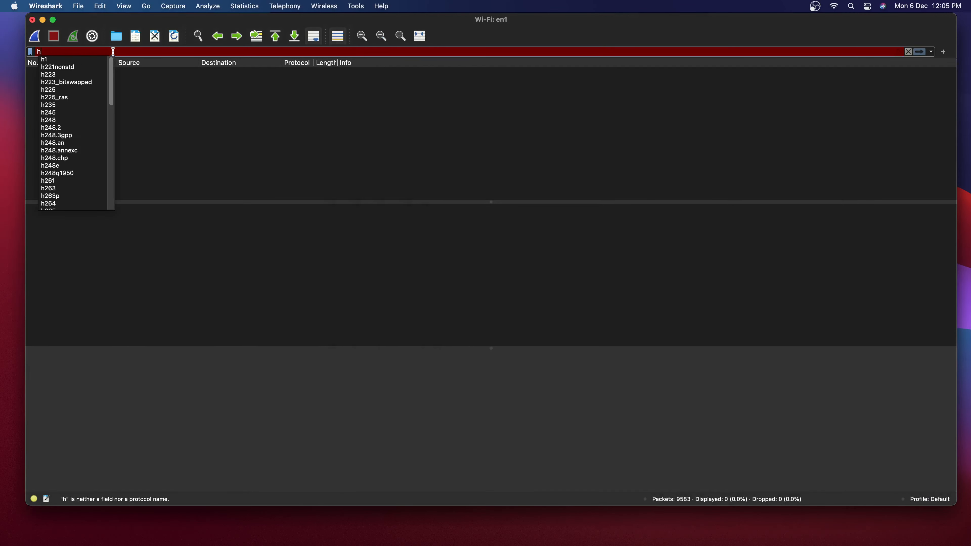
pyautogui.write('http')
pyautogui.press('Return')
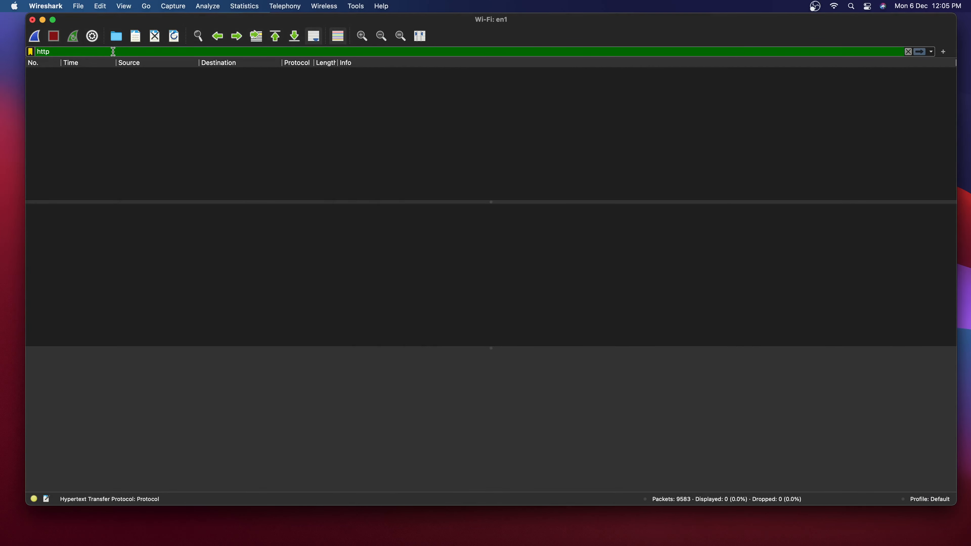
# Clear the filter text without applying the change, and start a new Wi-Fi capture without saving the existing packets.
pyautogui.doubleClick(113, 52)
pyautogui.press('BackSpace')
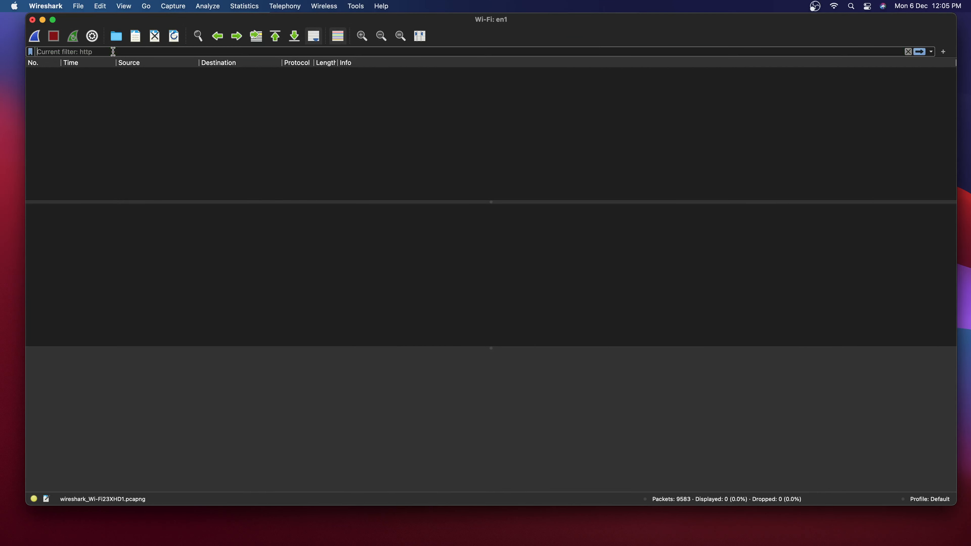
pyautogui.click(35, 37)
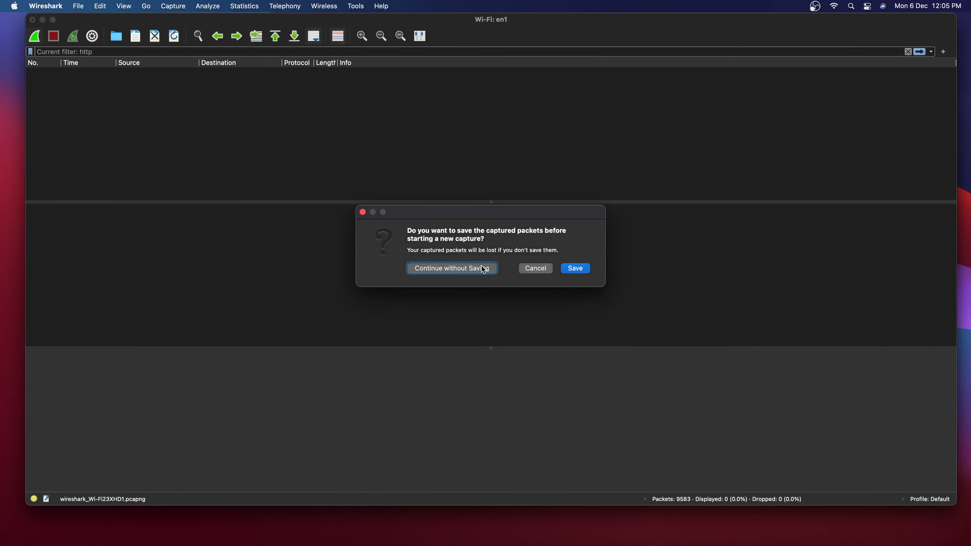
pyautogui.click(480, 268)
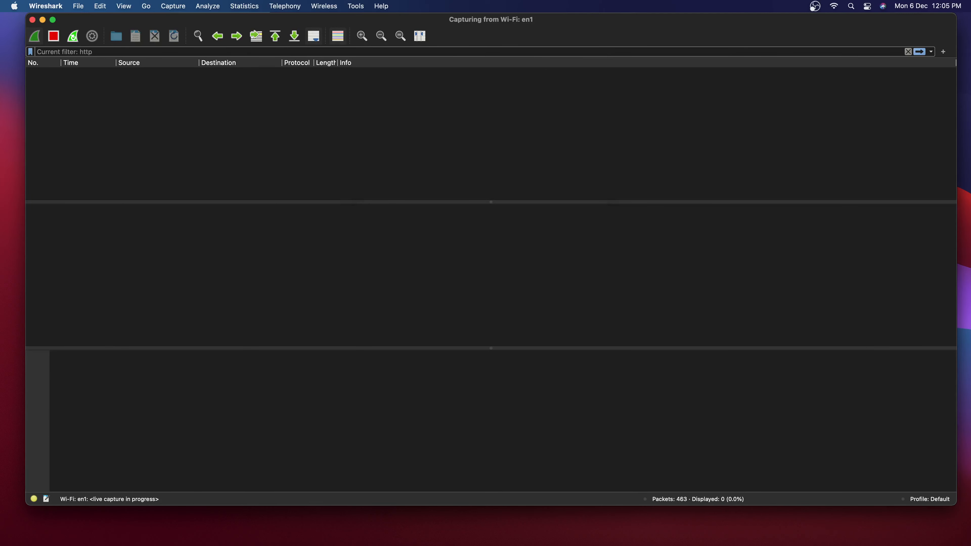
# Switch to Brave, reload the example.com page and return to Wireshark.
pyautogui.press('super+Tab')
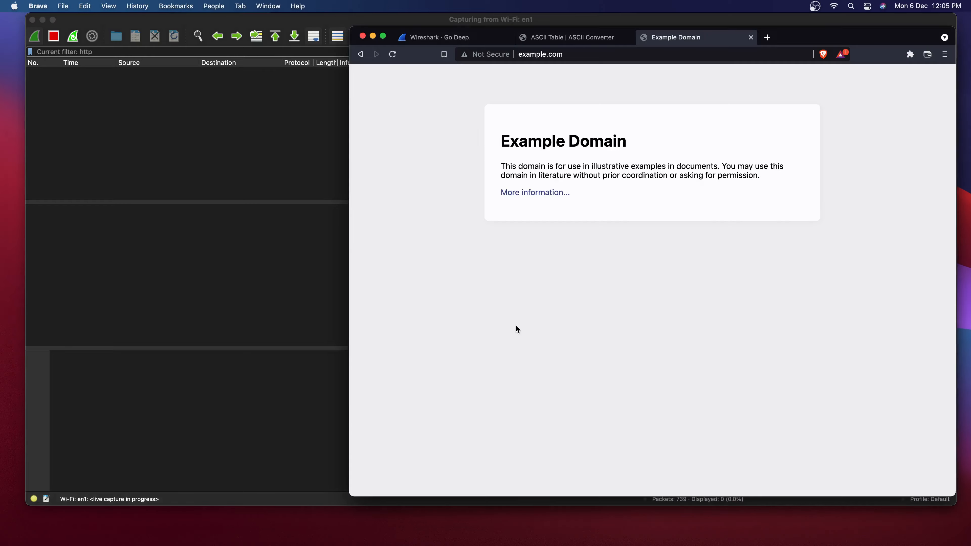
pyautogui.rightClick(438, 205)
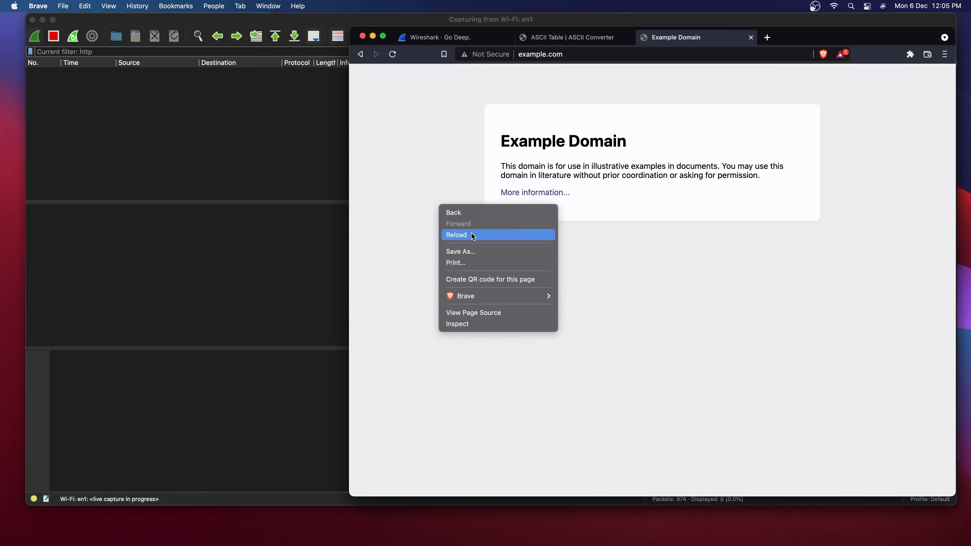
pyautogui.click(456, 235)
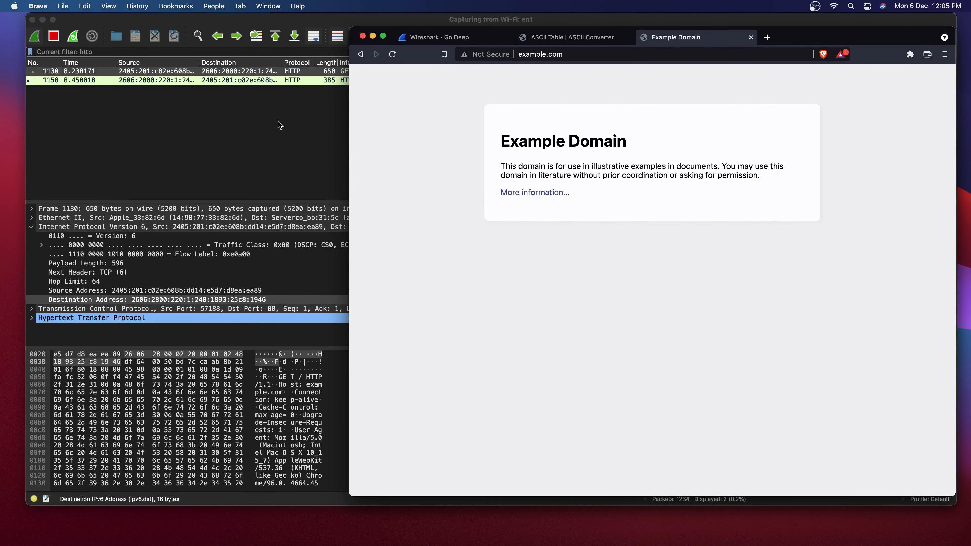
pyautogui.click(228, 122)
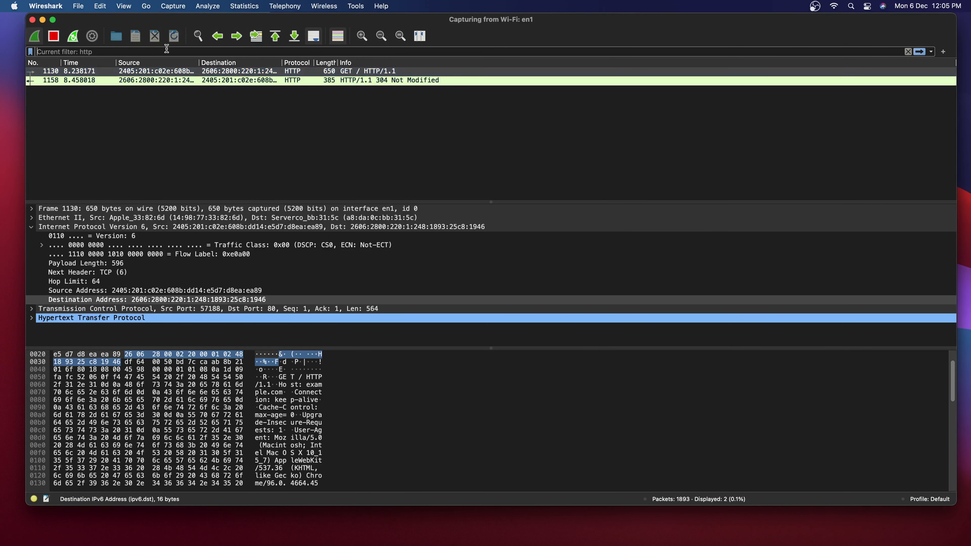
# Reload example.com in Brave once more and stop the live capture in Wireshark.
pyautogui.press('super+Tab')
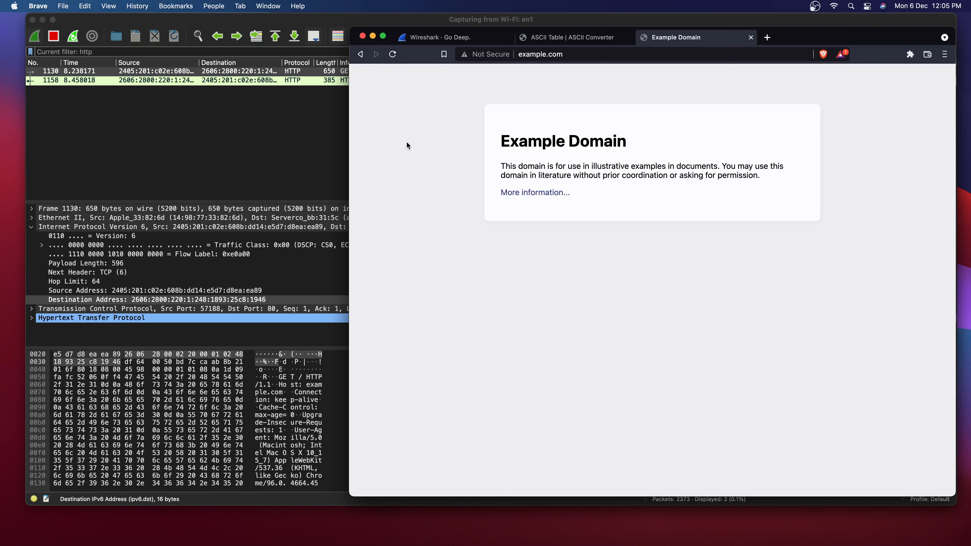
pyautogui.press('super+r')
pyautogui.press('super+Tab')
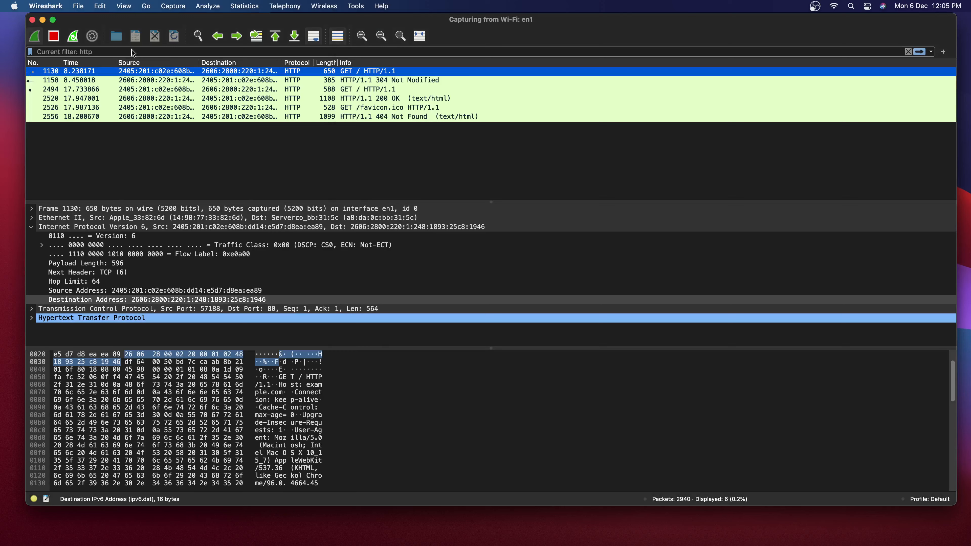
pyautogui.click(58, 37)
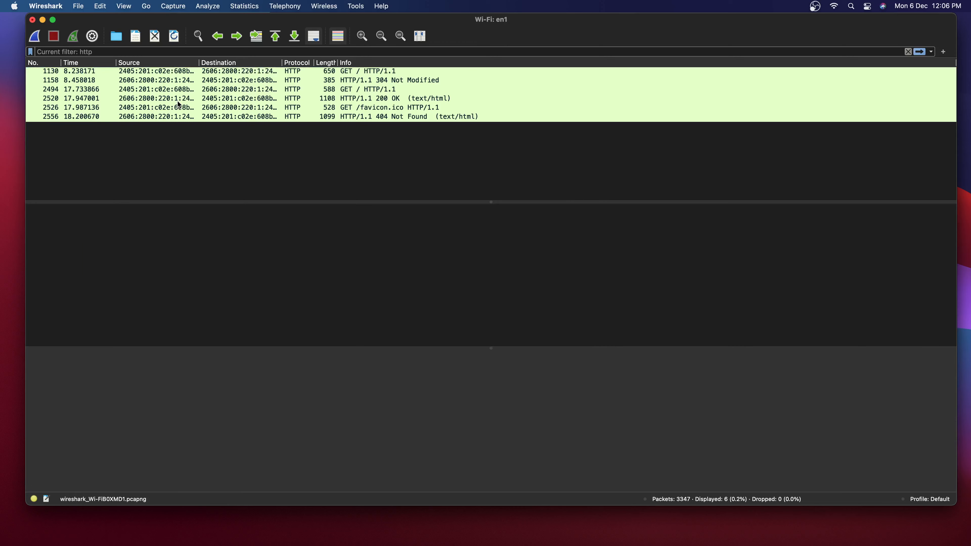
# Inspect the captured HTTP packets, including the first GET request, the 404 Not Found response and GET packet 2494.
pyautogui.click(252, 90)
pyautogui.click(301, 71)
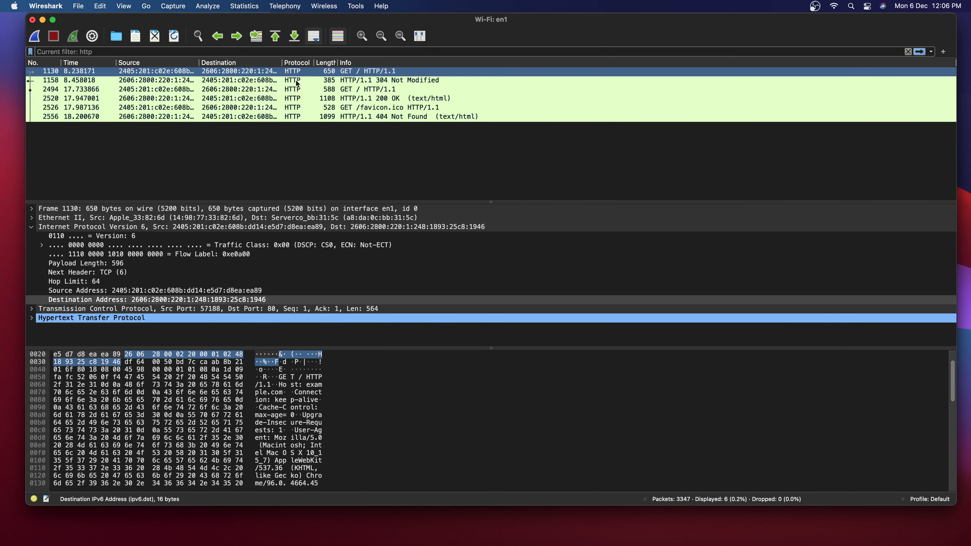
pyautogui.click(334, 111)
pyautogui.click(335, 116)
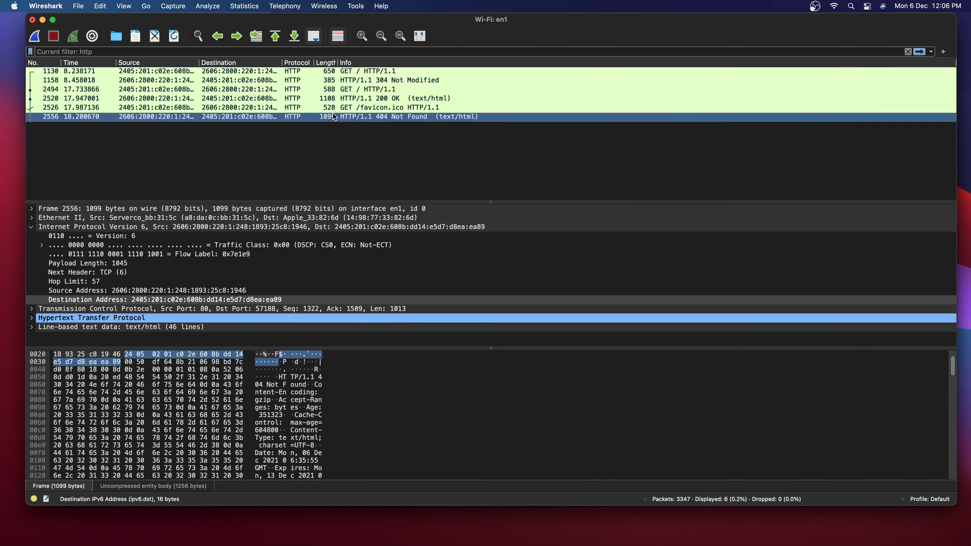
pyautogui.click(333, 97)
pyautogui.click(333, 92)
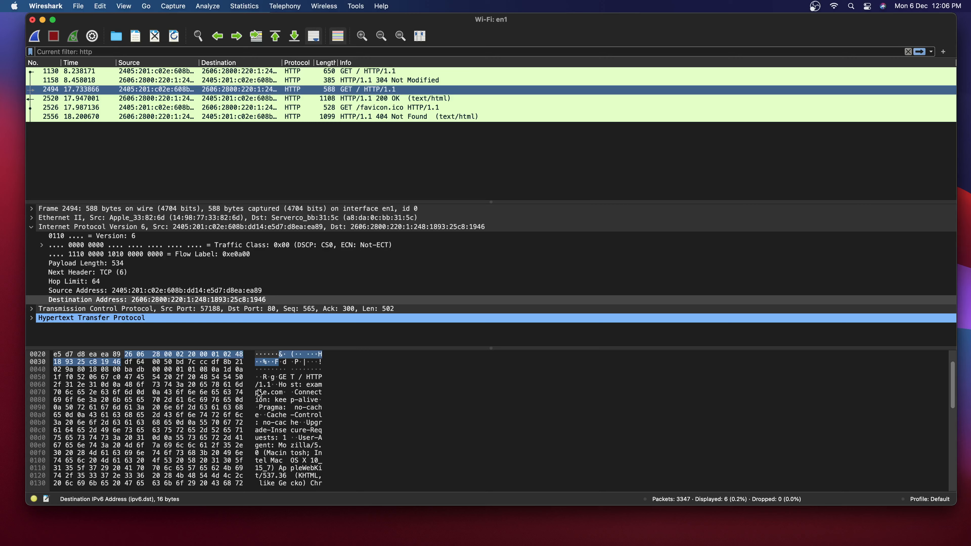
# Open packet 2494 in its own window and view the filter options for the IPv6 Flow Label field.
pyautogui.doubleClick(207, 90)
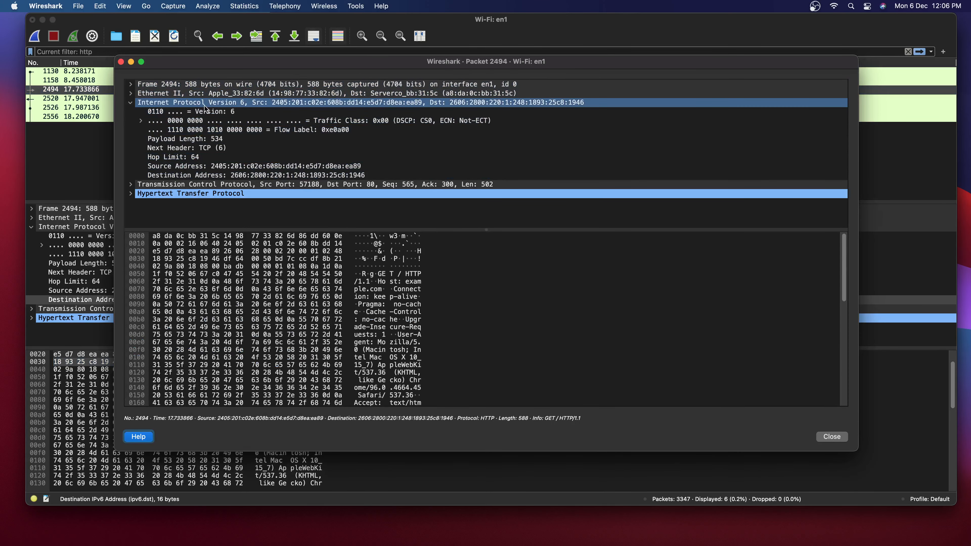
pyautogui.click(213, 130)
pyautogui.rightClick(212, 131)
pyautogui.moveTo(245, 191)
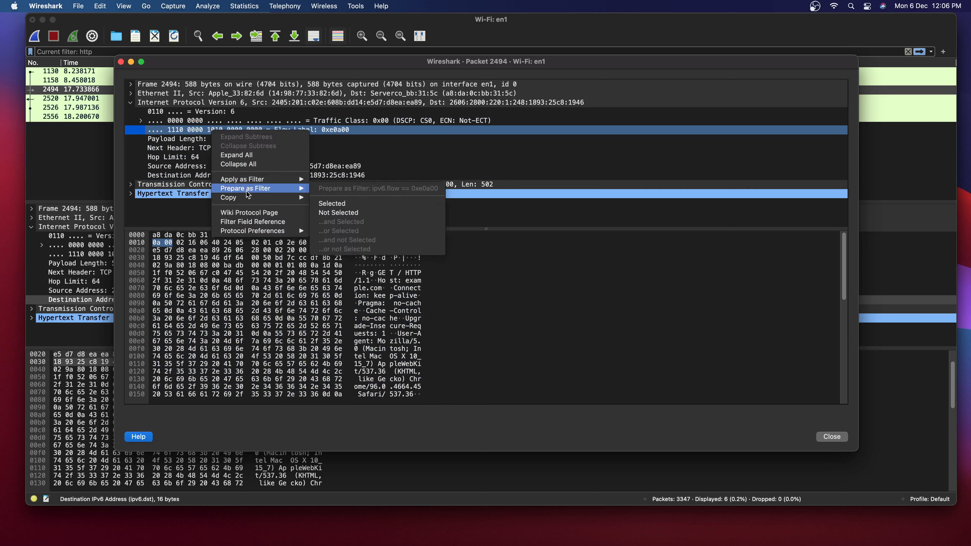
pyautogui.moveTo(272, 181)
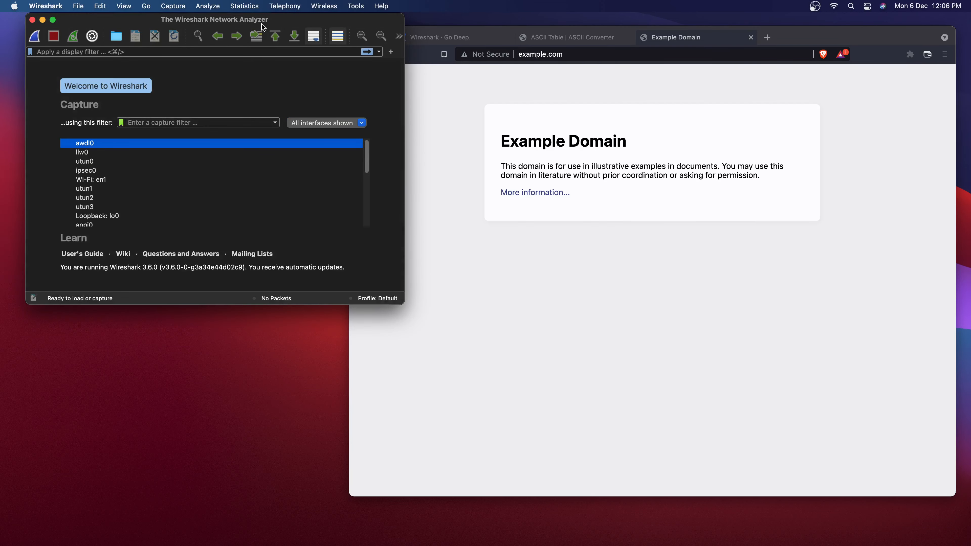
# Move and enlarge the Wireshark welcome window, and start a live capture on the Wi-Fi: en1 interface.
pyautogui.moveTo(260, 22); pyautogui.dragTo(309, 54)
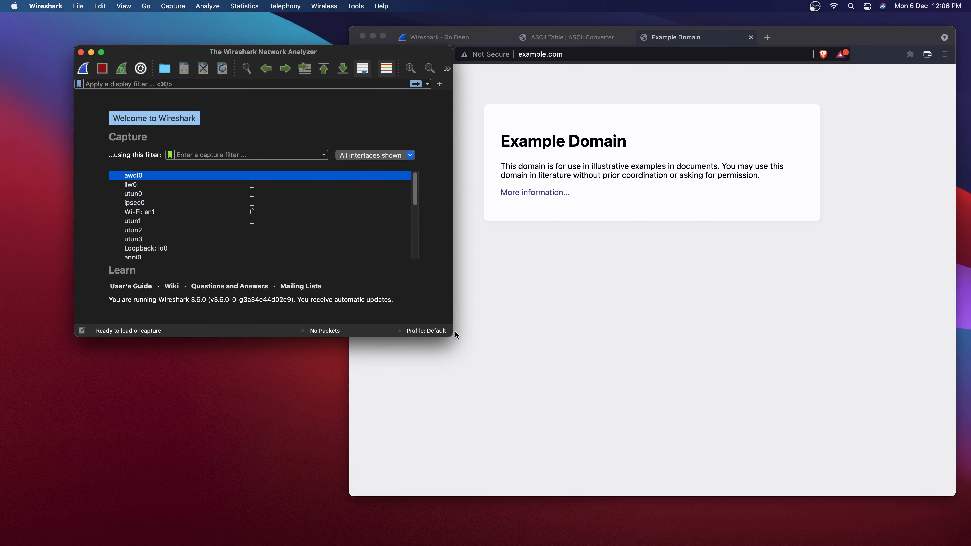
pyautogui.moveTo(455, 331); pyautogui.dragTo(725, 409)
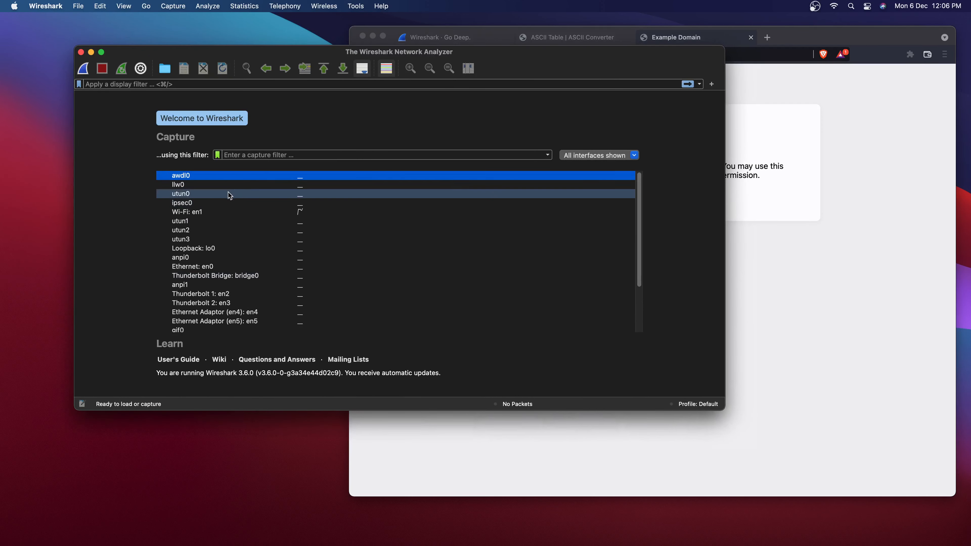
pyautogui.doubleClick(221, 212)
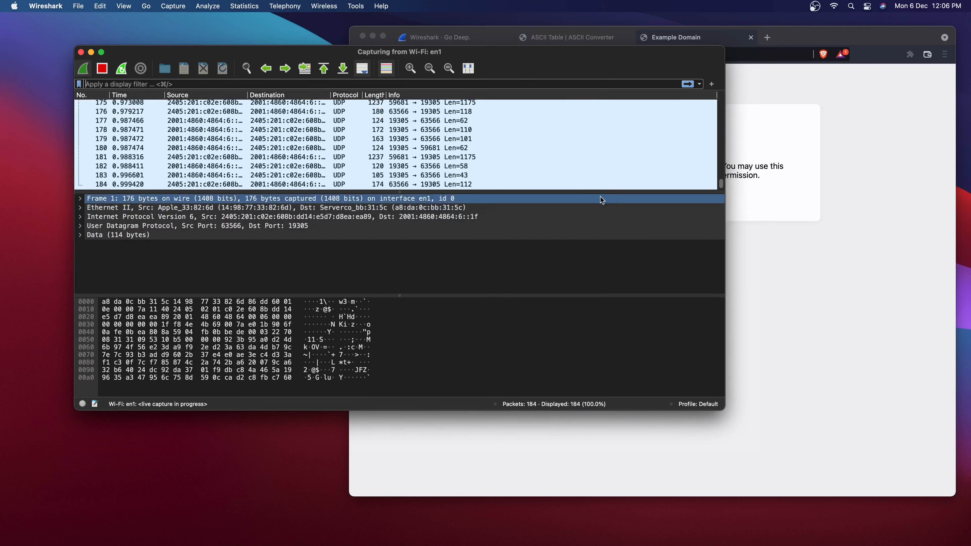
# Stop the live capture, select a captured UDP packet and bring the Brave window forward.
pyautogui.click(108, 72)
pyautogui.click(267, 149)
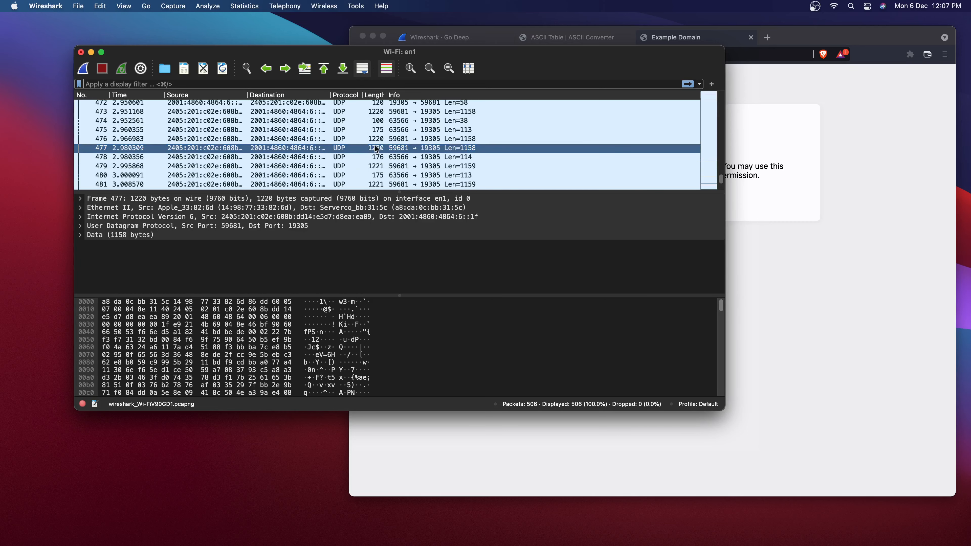
pyautogui.scroll(1, 376, 149)
pyautogui.click(806, 214)
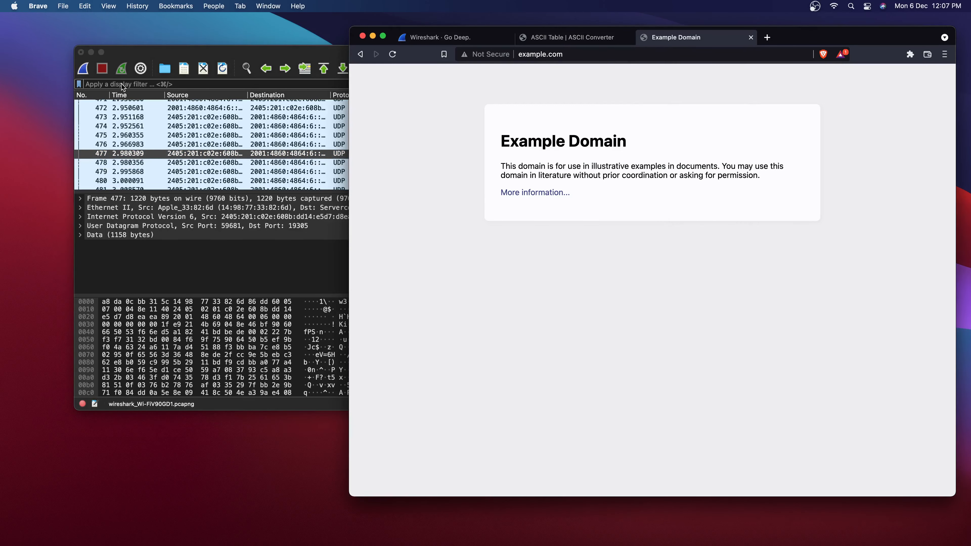
# Start a new Wi-Fi capture in Wireshark without saving the previous packets, and reload example.com in Brave.
pyautogui.click(82, 68)
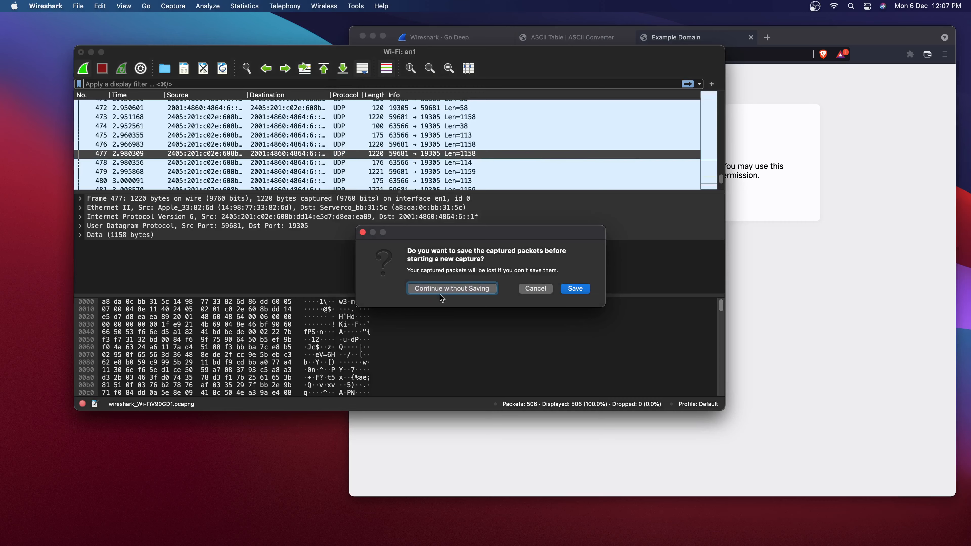
pyautogui.click(435, 293)
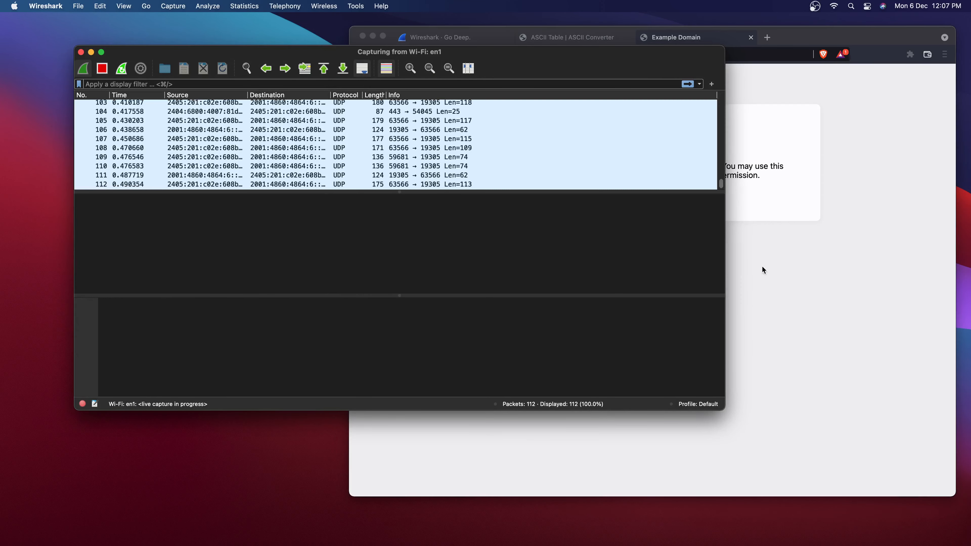
pyautogui.click(761, 266)
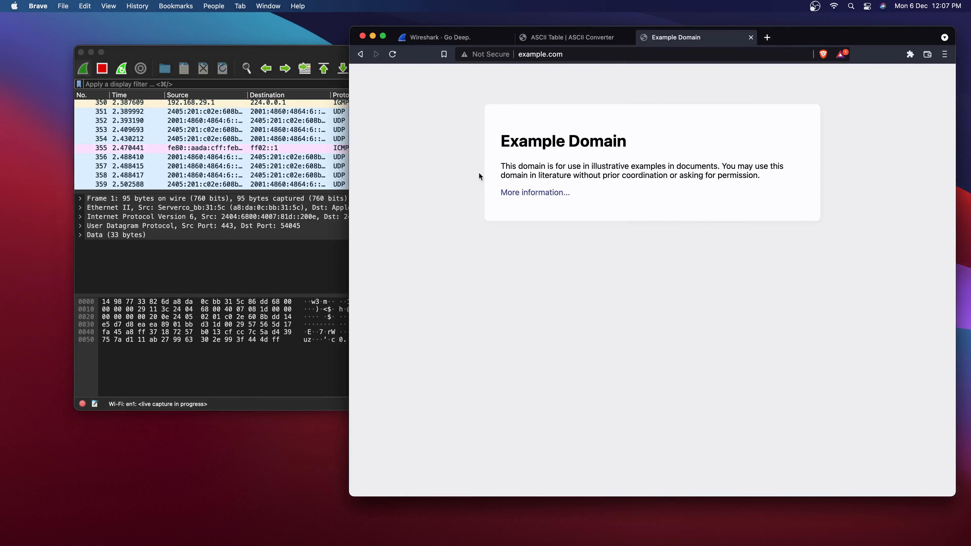
pyautogui.click(392, 54)
# Return to Wireshark, stop the capture and apply the display filter http.
pyautogui.click(290, 153)
pyautogui.click(102, 68)
pyautogui.click(133, 84)
pyautogui.write('http')
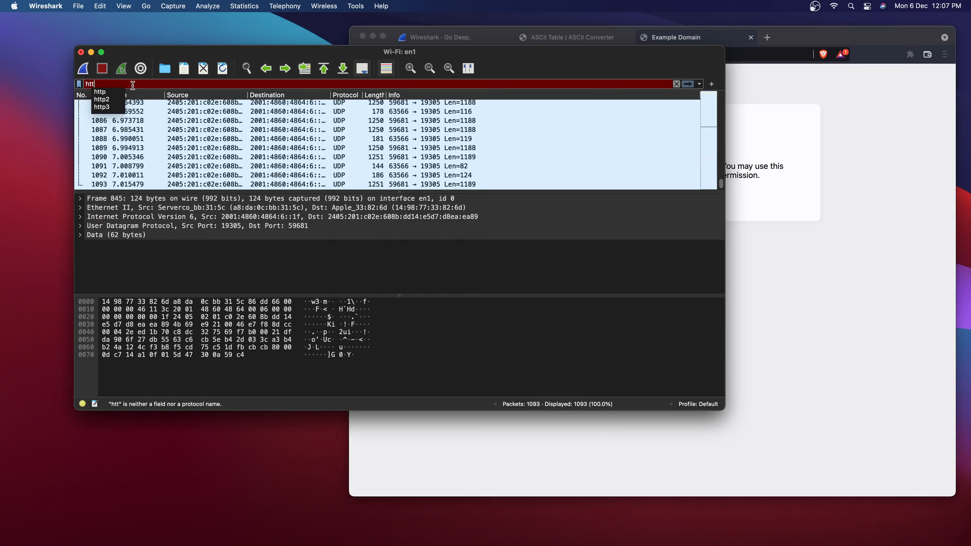
pyautogui.press('Return')
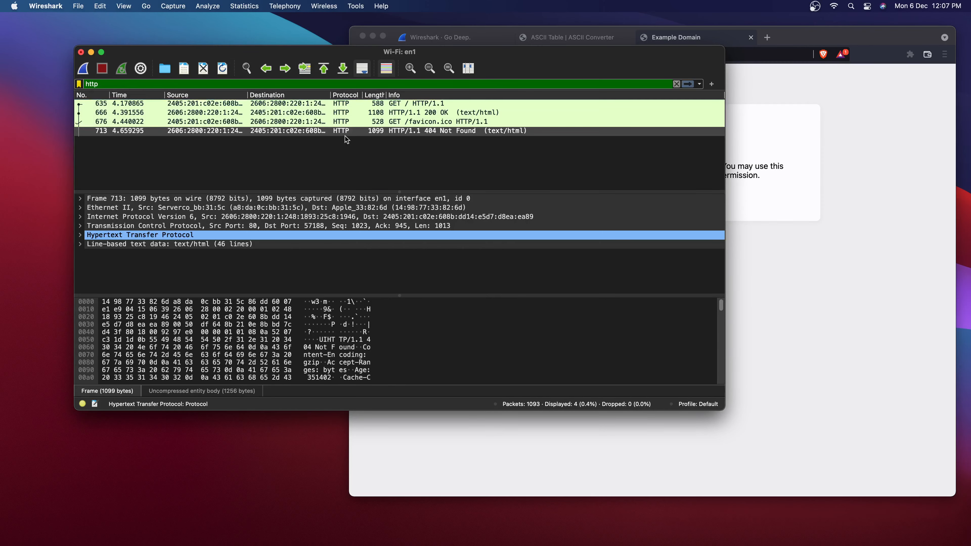
# Select the GET / HTTP/1.1 packet and expand its Hypertext Transfer Protocol layer.
pyautogui.click(372, 104)
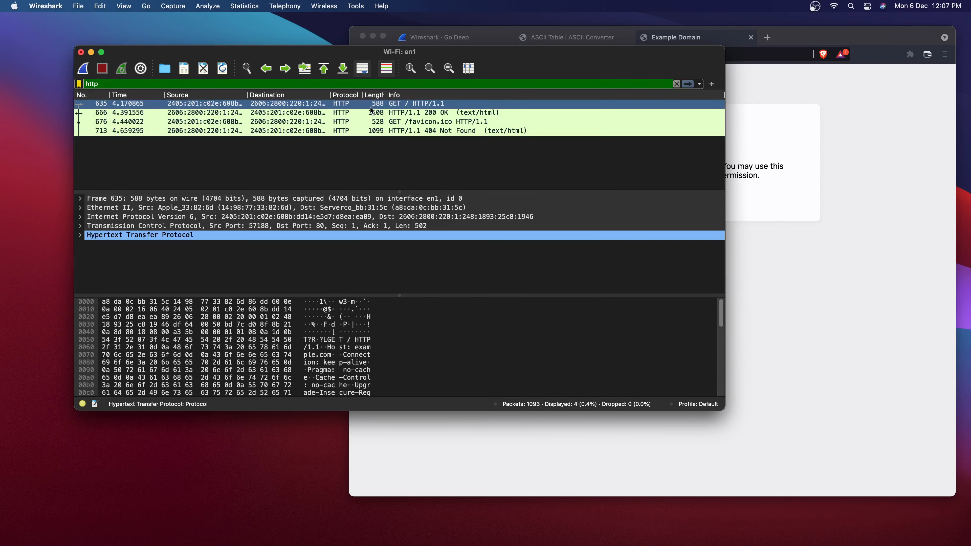
pyautogui.click(442, 103)
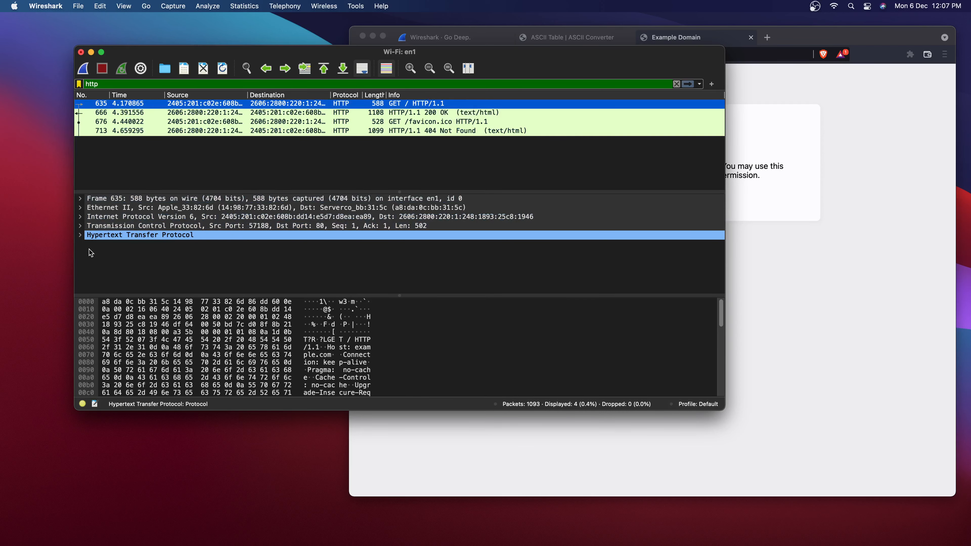
pyautogui.click(80, 236)
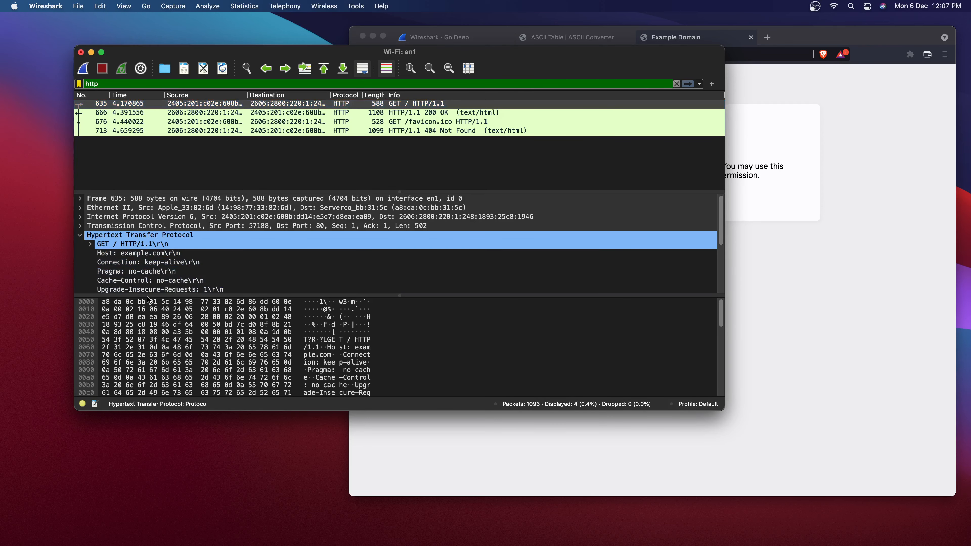
# Apply the HTTP Host field as a packet list column and select the Connection: keep-alive field.
pyautogui.click(153, 254)
pyautogui.rightClick(154, 254)
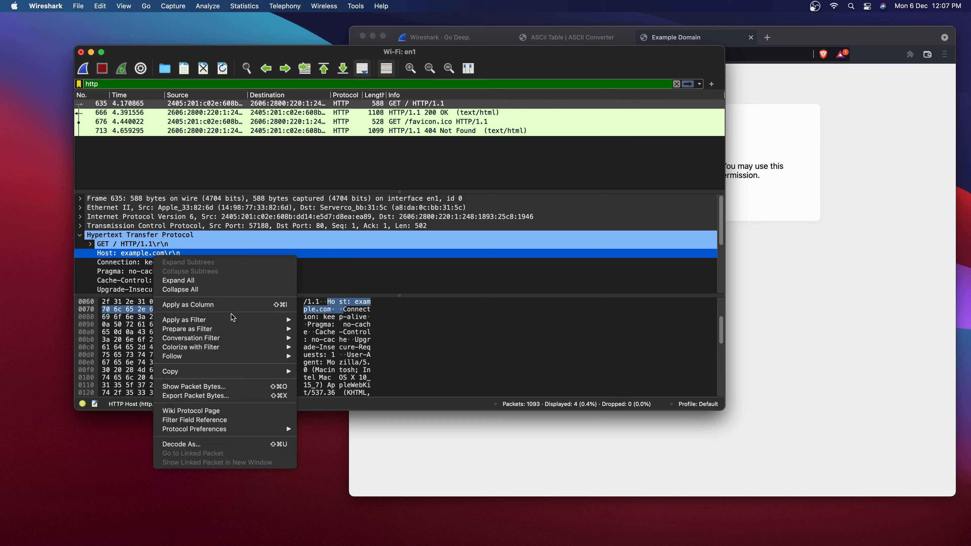
pyautogui.moveTo(231, 323)
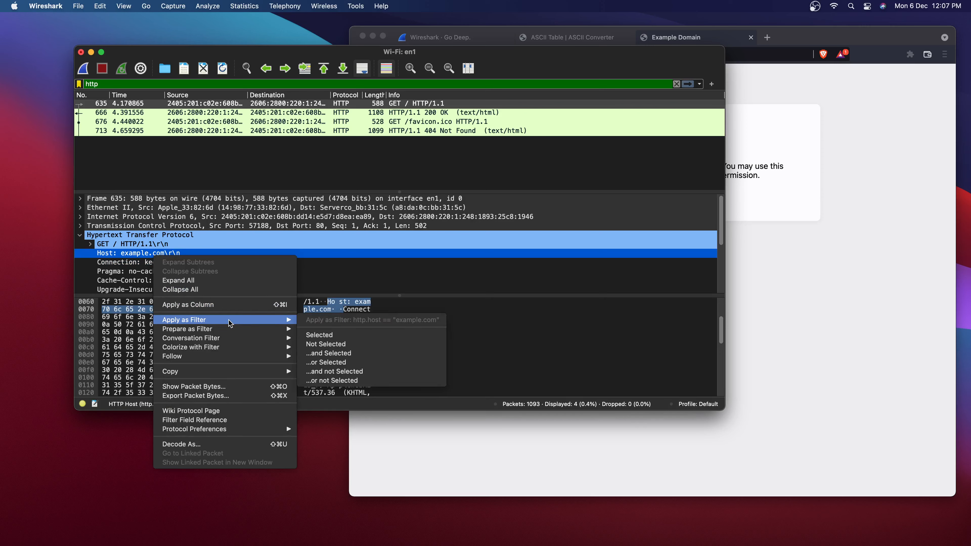
pyautogui.click(234, 307)
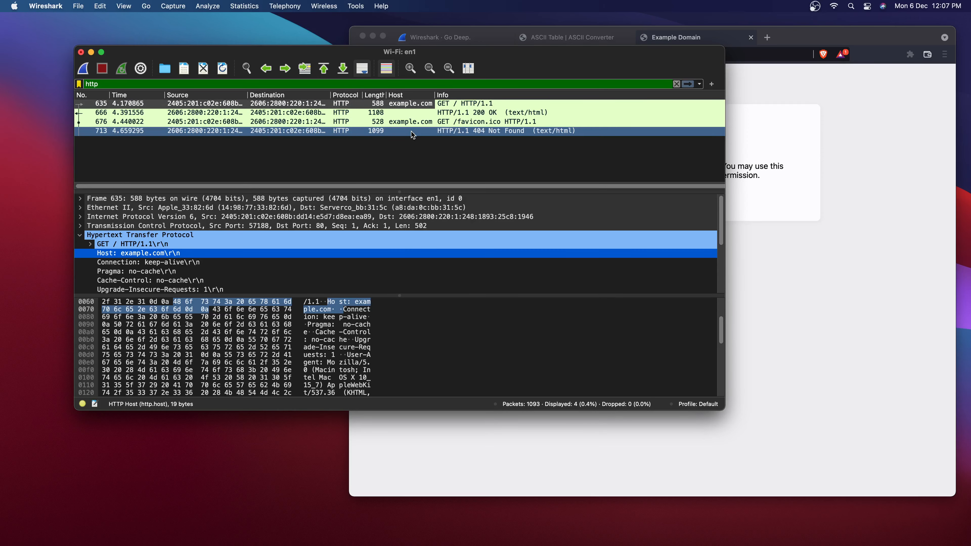
pyautogui.click(156, 264)
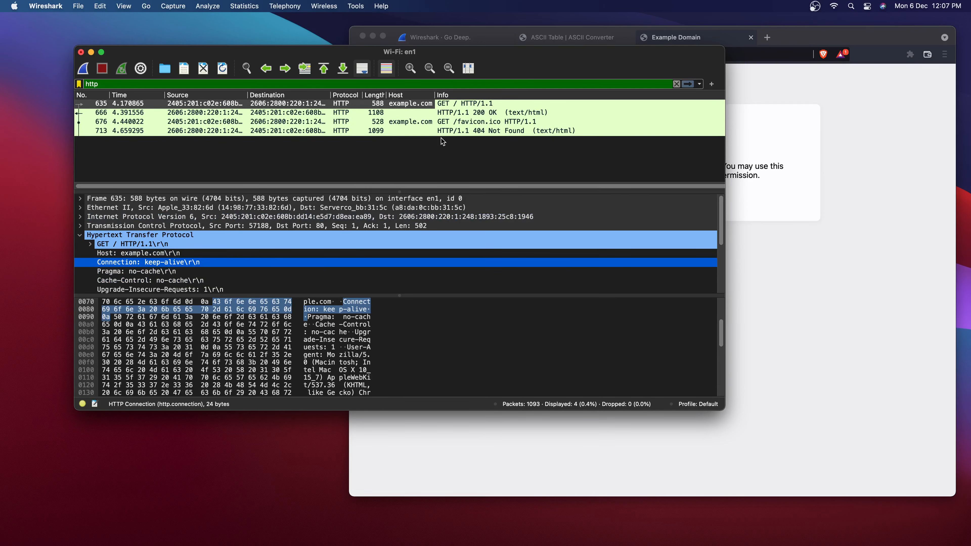
# Open the GET / HTTP/1.1 packet in its own window, examine its Host header and request line, and close it.
pyautogui.rightClick(510, 96)
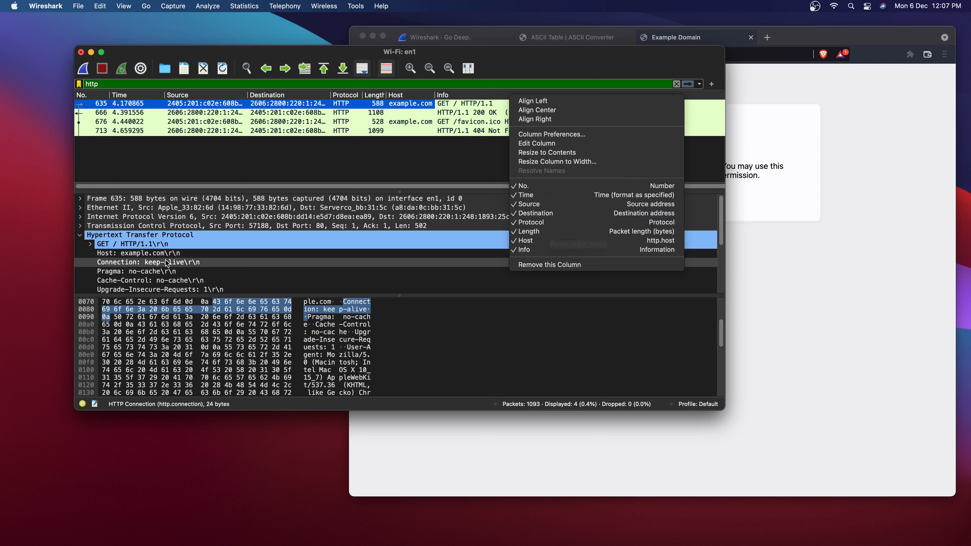
pyautogui.click(299, 148)
pyautogui.doubleClick(325, 104)
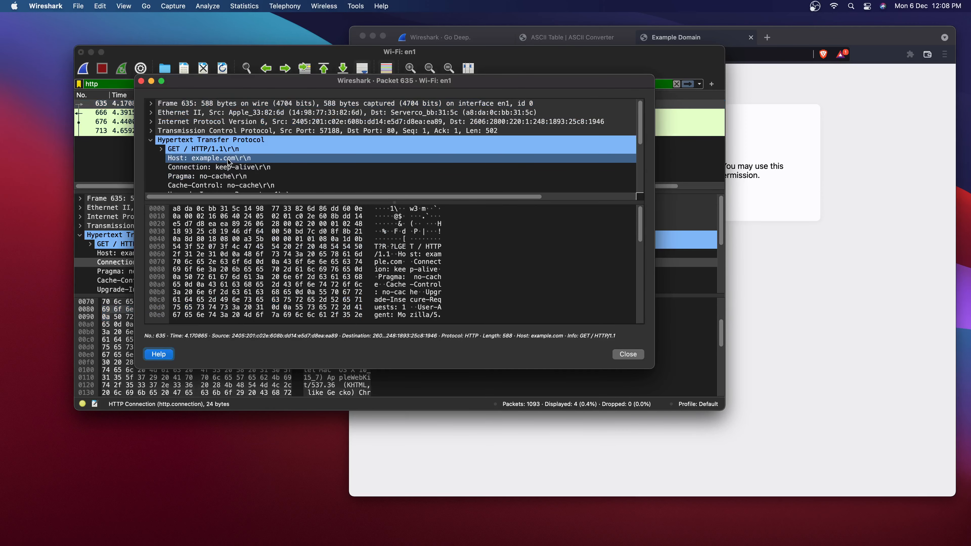
pyautogui.click(227, 158)
pyautogui.scroll(-5, 225, 177)
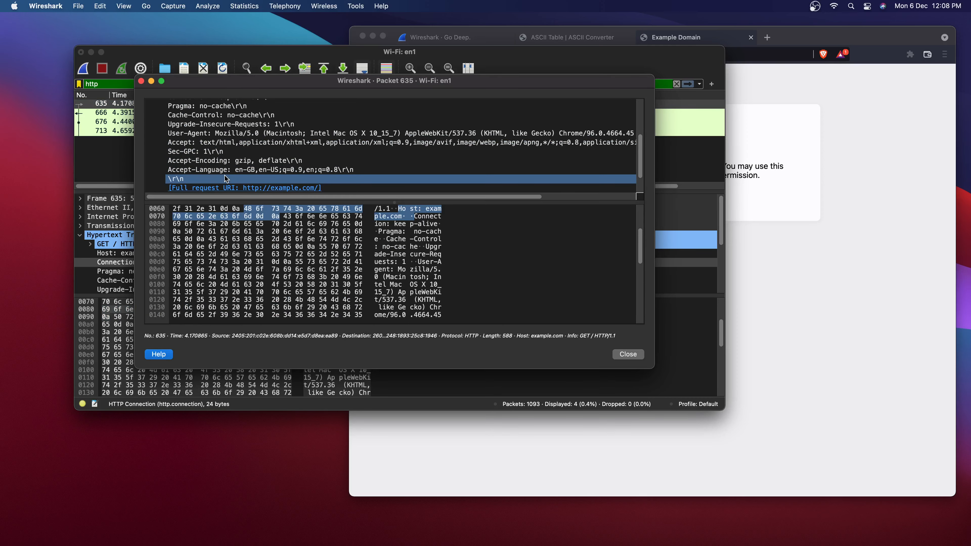
pyautogui.scroll(5, 225, 176)
pyautogui.click(187, 148)
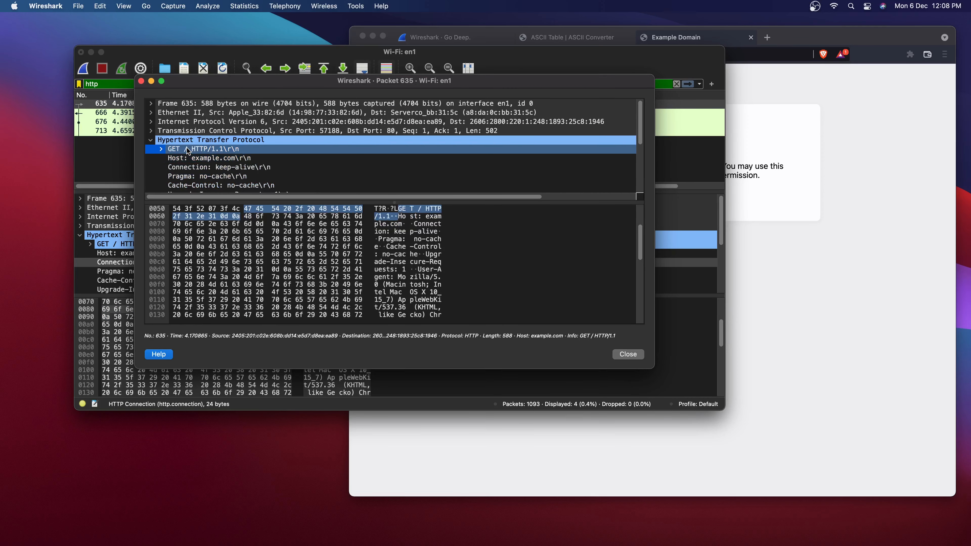
pyautogui.rightClick(187, 148)
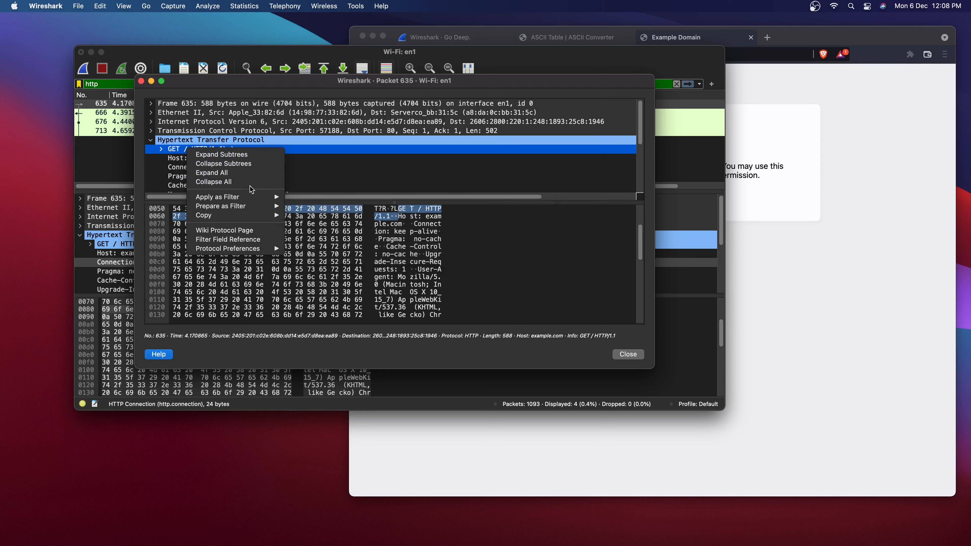
pyautogui.moveTo(252, 196)
pyautogui.click(141, 81)
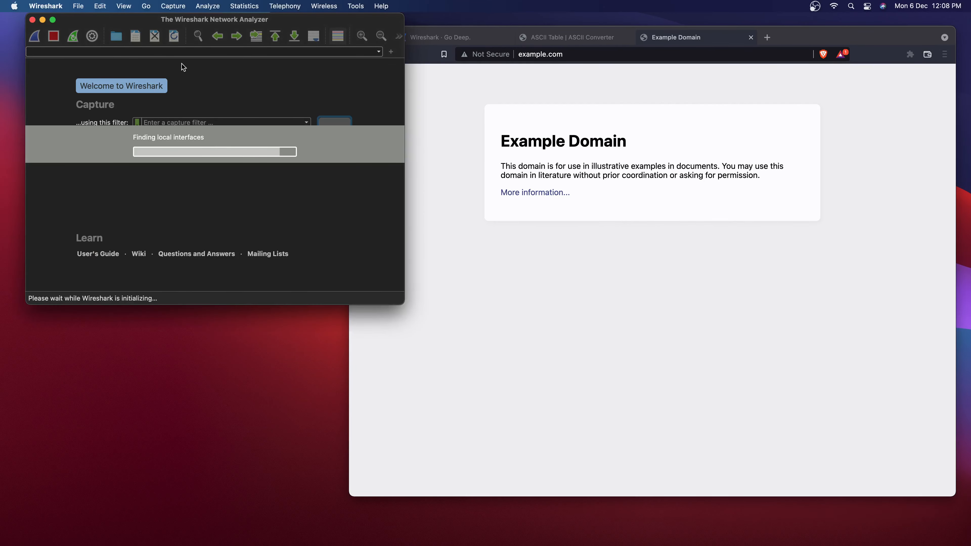
# Record a short packet capture on the Wi-Fi: en1 interface in an enlarged, repositioned window.
pyautogui.moveTo(174, 21); pyautogui.dragTo(319, 51)
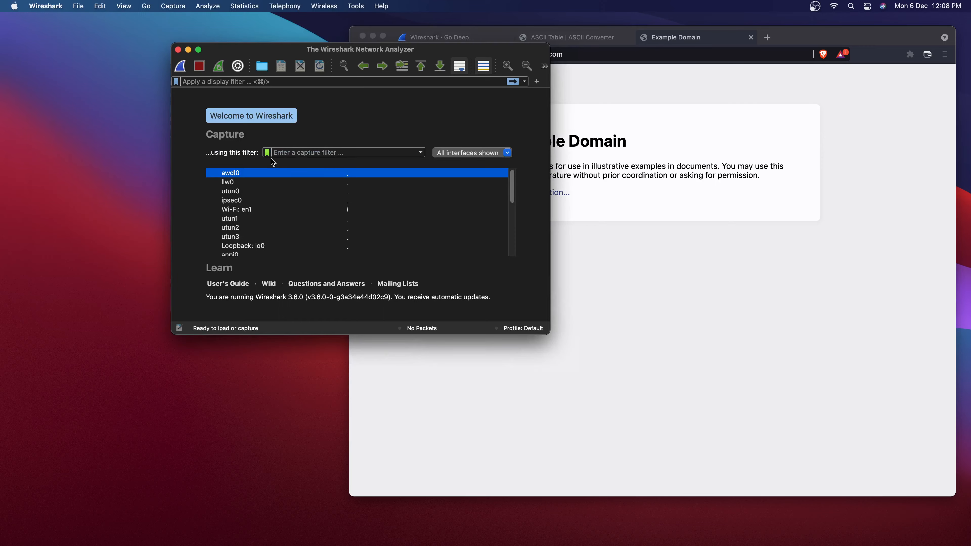
pyautogui.doubleClick(258, 210)
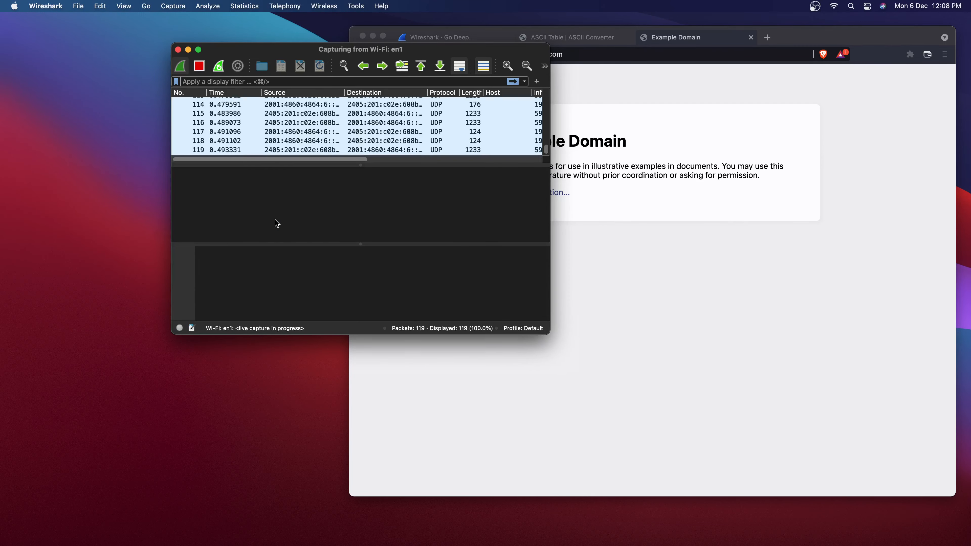
pyautogui.moveTo(549, 334); pyautogui.dragTo(926, 449)
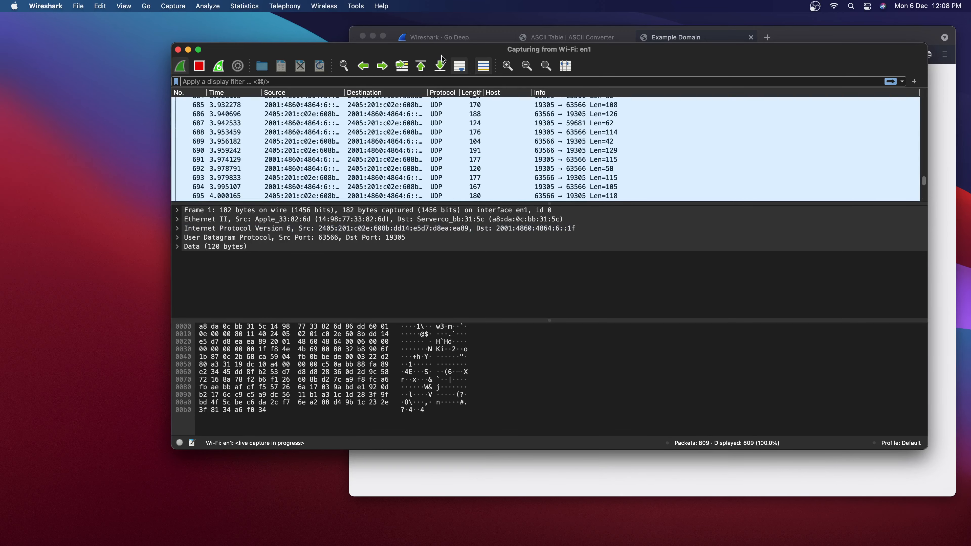
pyautogui.moveTo(441, 50); pyautogui.dragTo(362, 51)
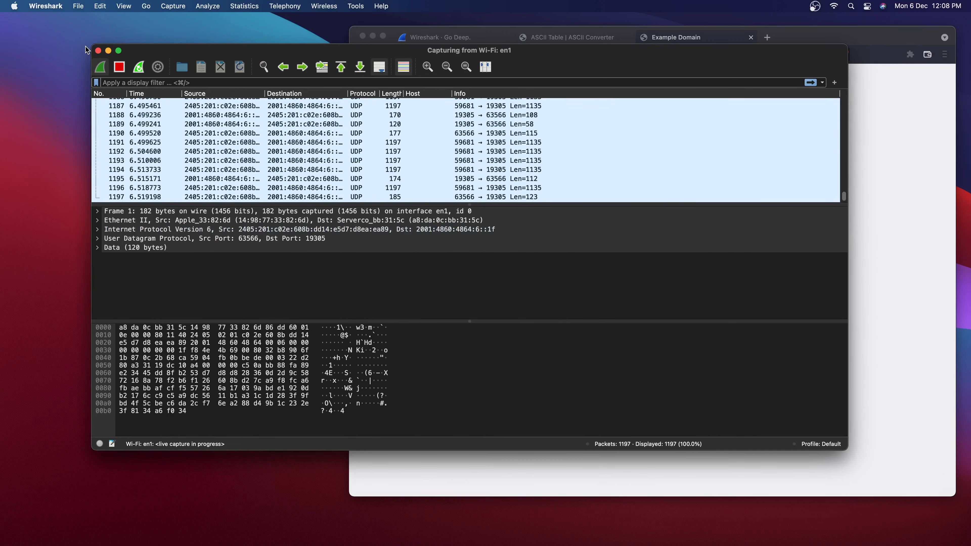
pyautogui.moveTo(85, 46); pyautogui.dragTo(33, 26)
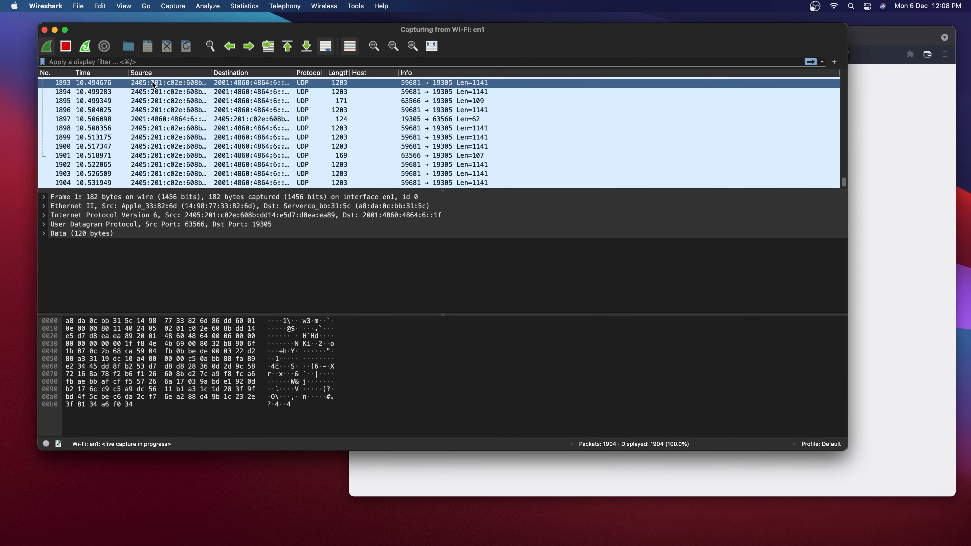
pyautogui.click(66, 46)
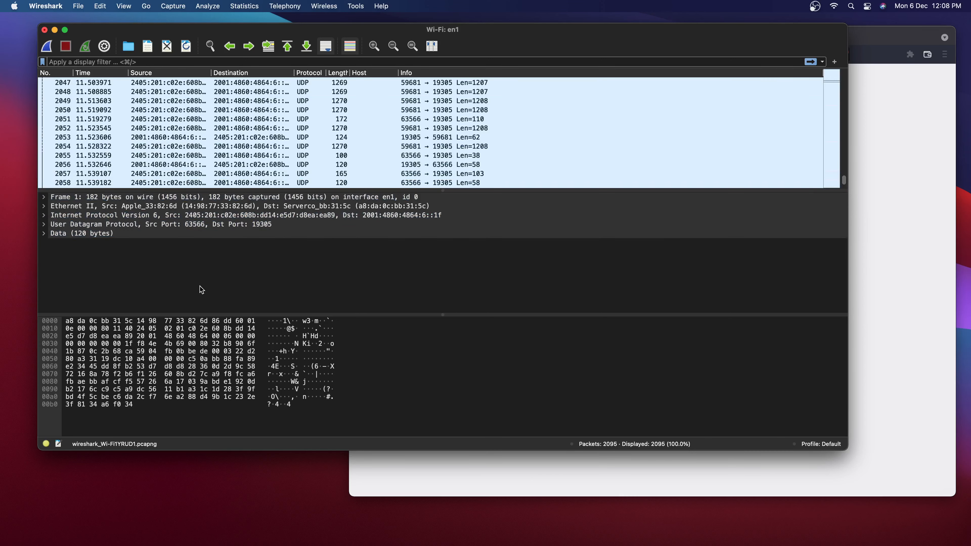
# View packet 2055 in a separate window, close it and select packet 2052.
pyautogui.doubleClick(240, 156)
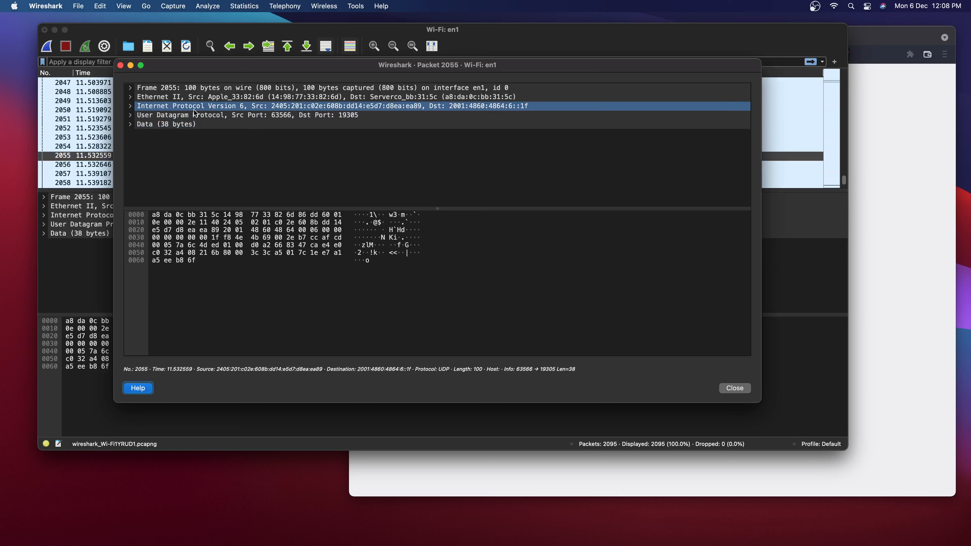
pyautogui.click(120, 66)
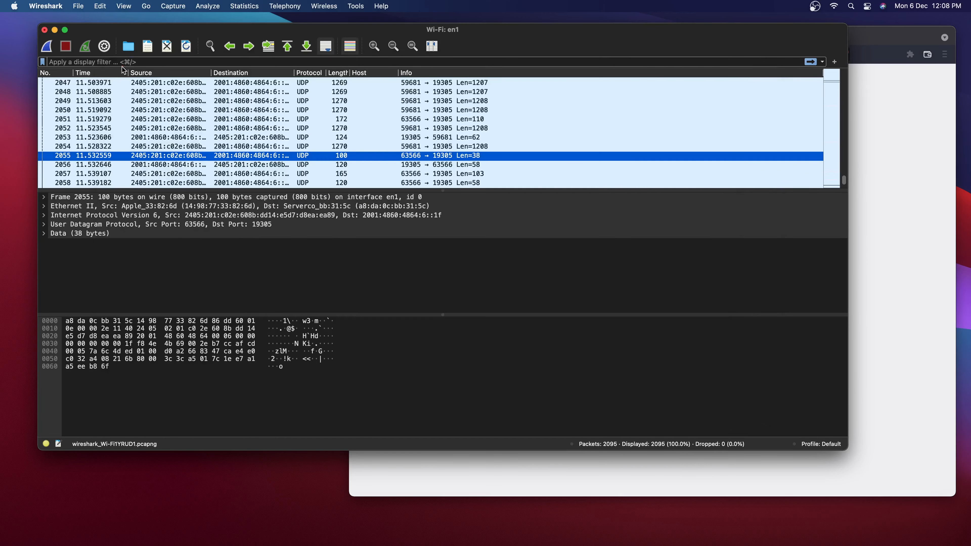
pyautogui.click(160, 128)
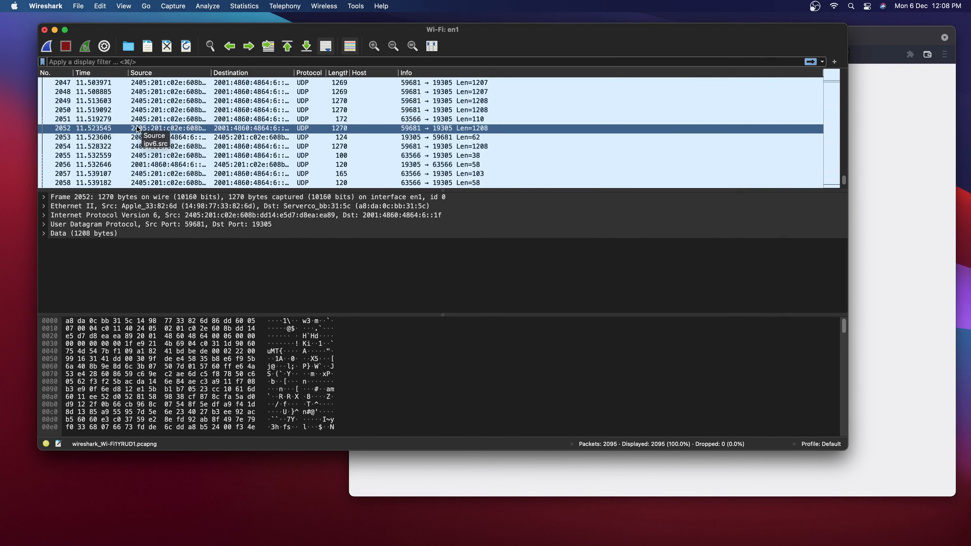
# Look over the time format and name resolution options, and switch packet list colorization off and on again.
pyautogui.click(123, 6)
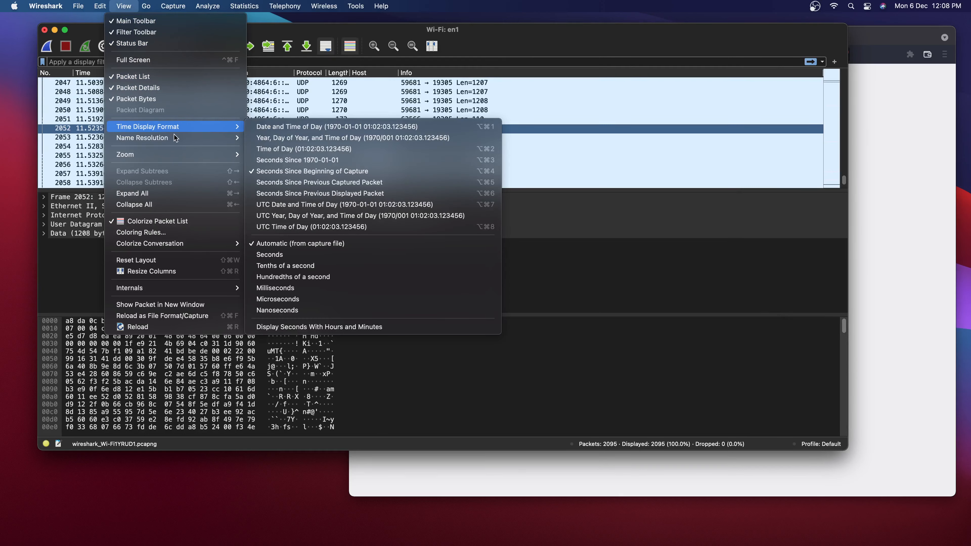
pyautogui.moveTo(174, 137)
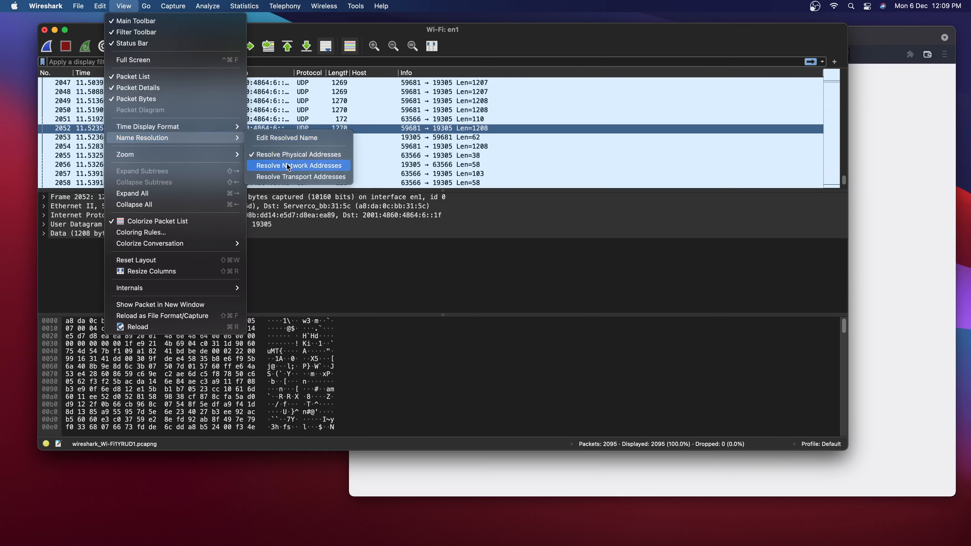
pyautogui.moveTo(227, 157)
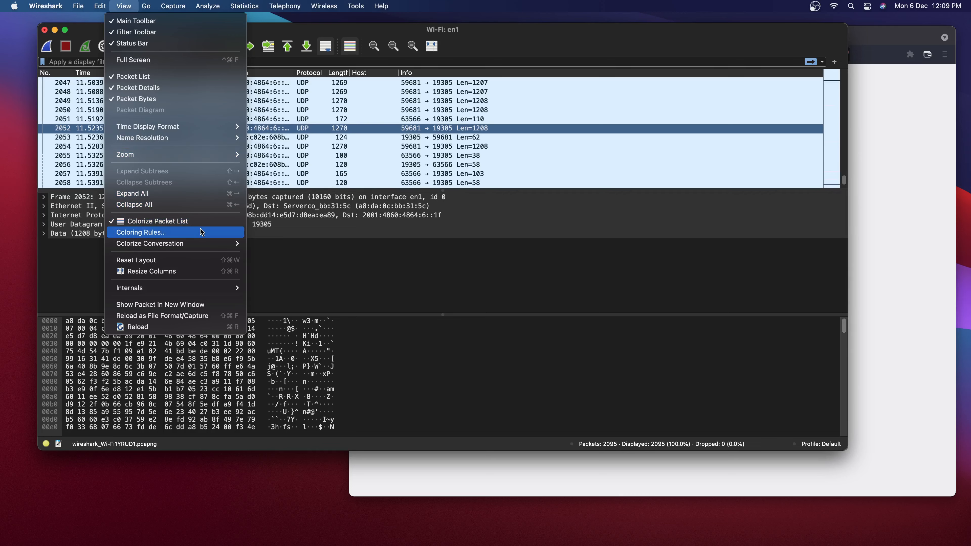
pyautogui.click(206, 224)
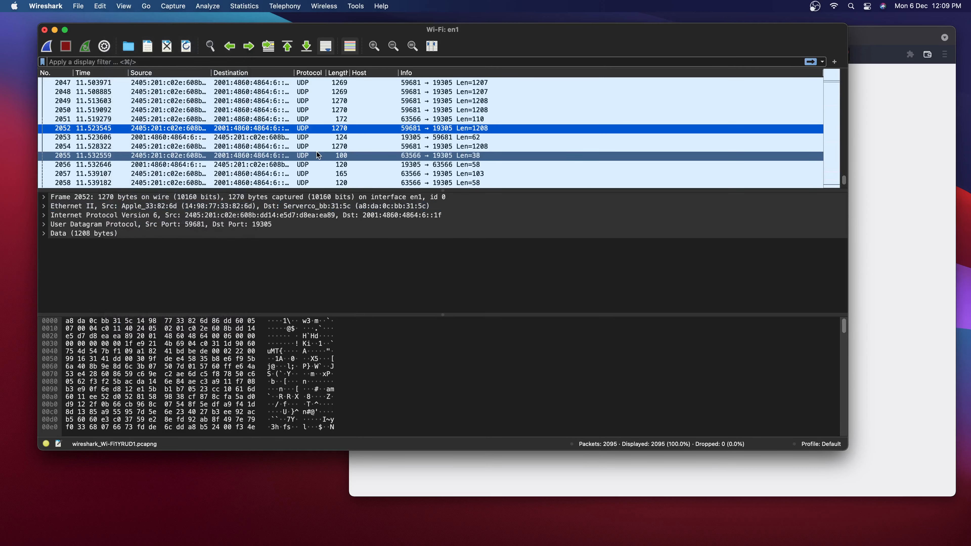
pyautogui.click(350, 47)
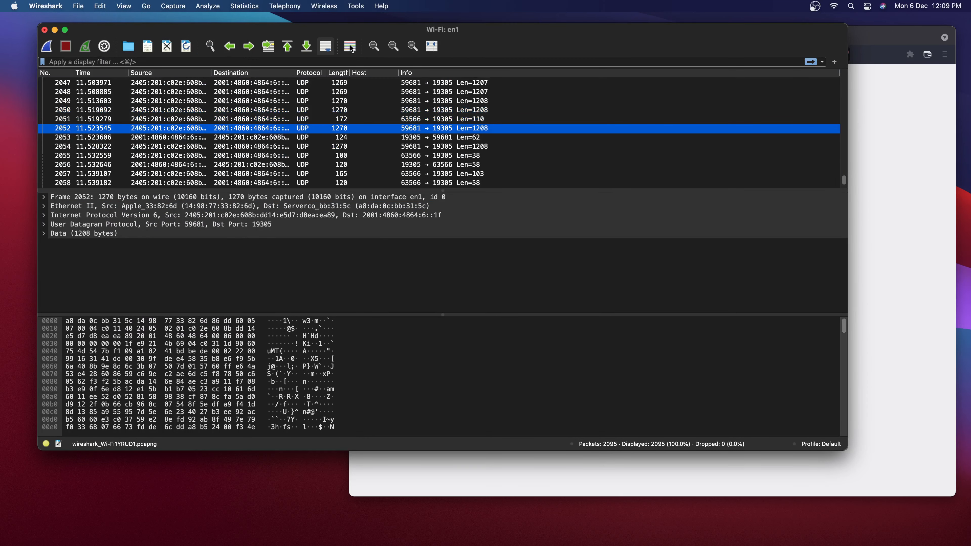
pyautogui.click(354, 50)
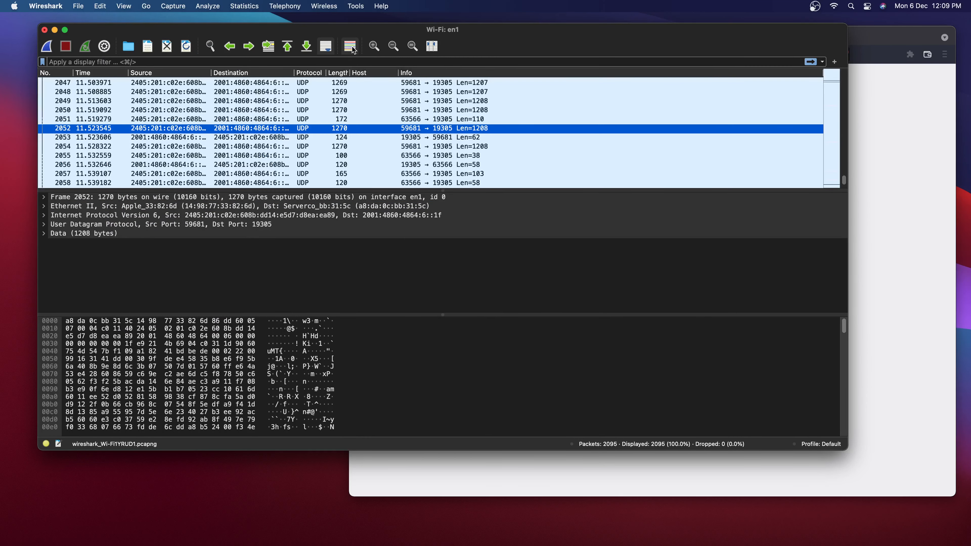
# Look over the conversation coloring and internals options, and resize the packet list columns to fit their contents.
pyautogui.click(123, 6)
pyautogui.moveTo(150, 243)
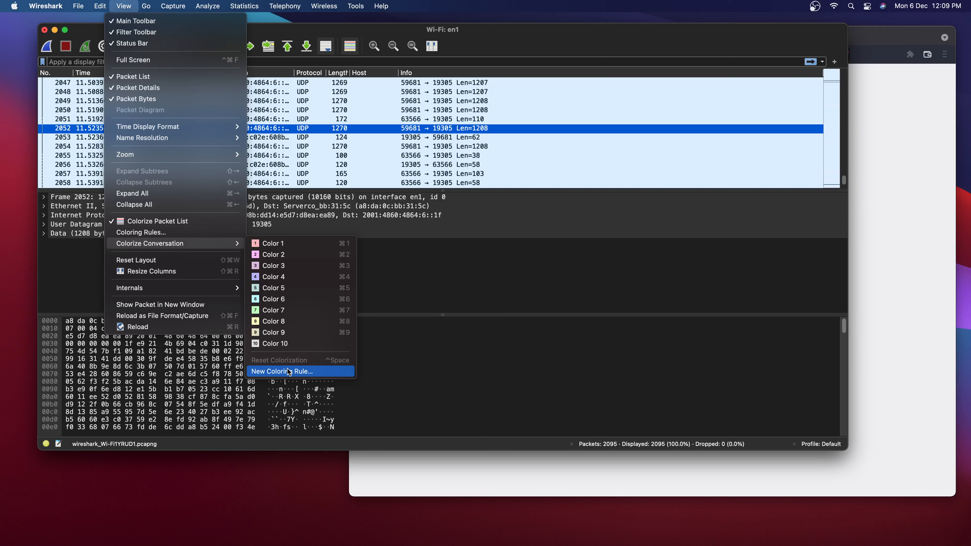
pyautogui.moveTo(200, 290)
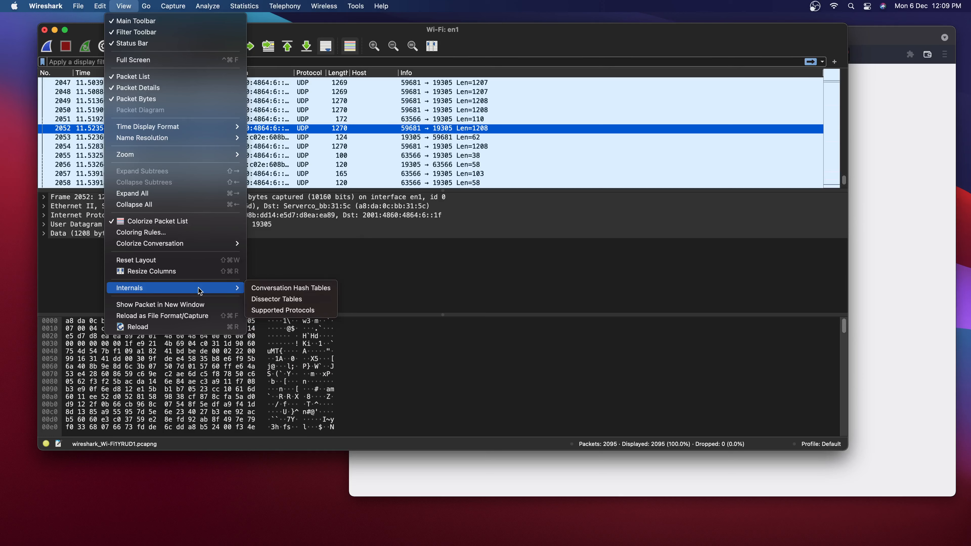
pyautogui.click(200, 266)
pyautogui.click(118, 5)
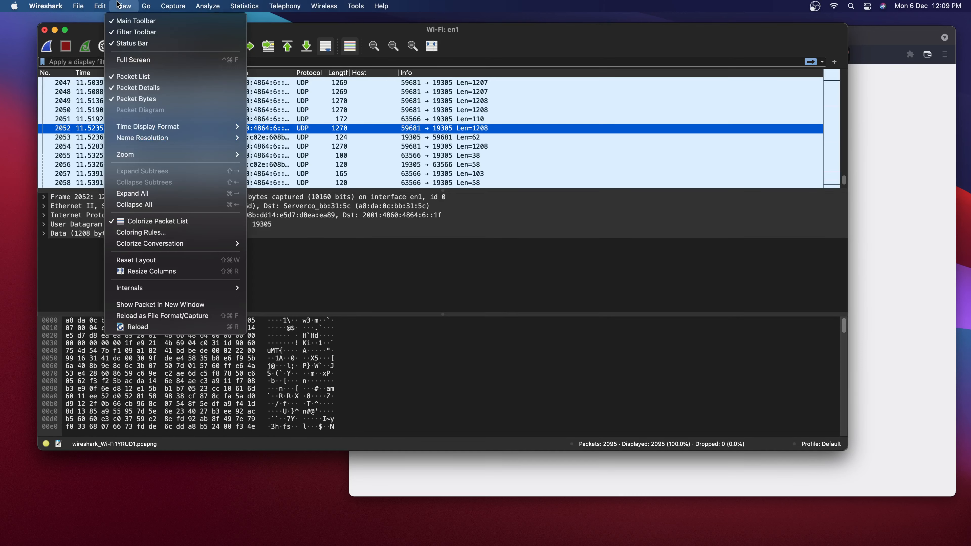
pyautogui.click(158, 275)
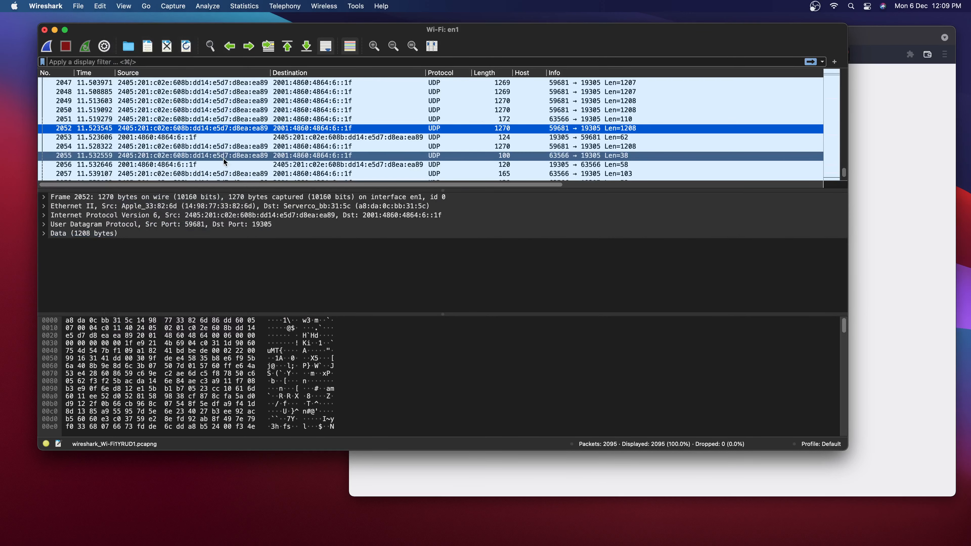
# Set the pane layout to the packet list on top with packet details and packet bytes side by side below.
pyautogui.click(45, 6)
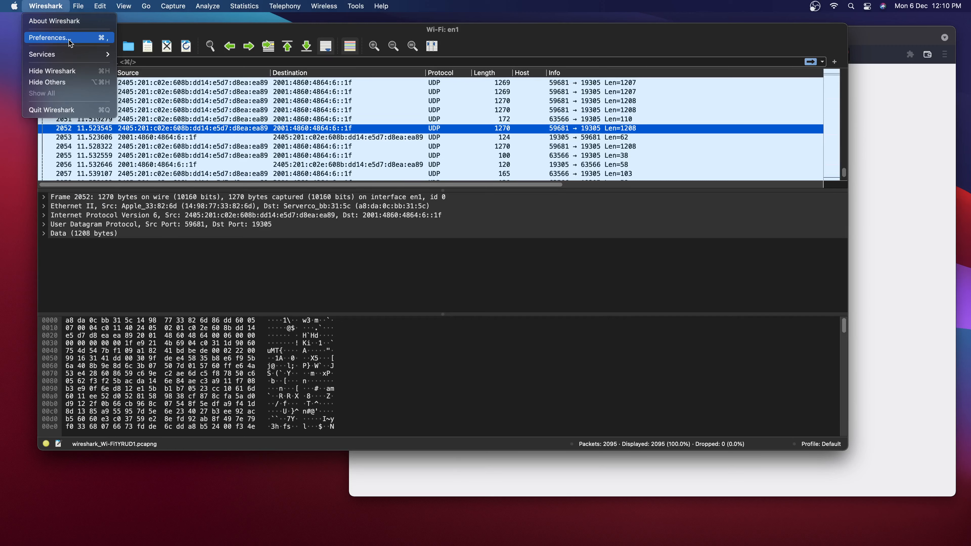
pyautogui.click(70, 40)
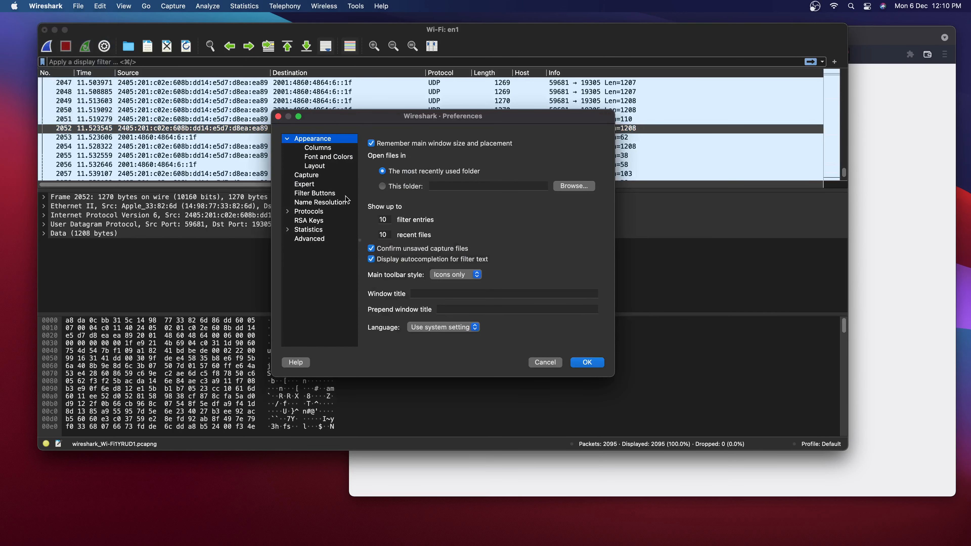
pyautogui.click(321, 166)
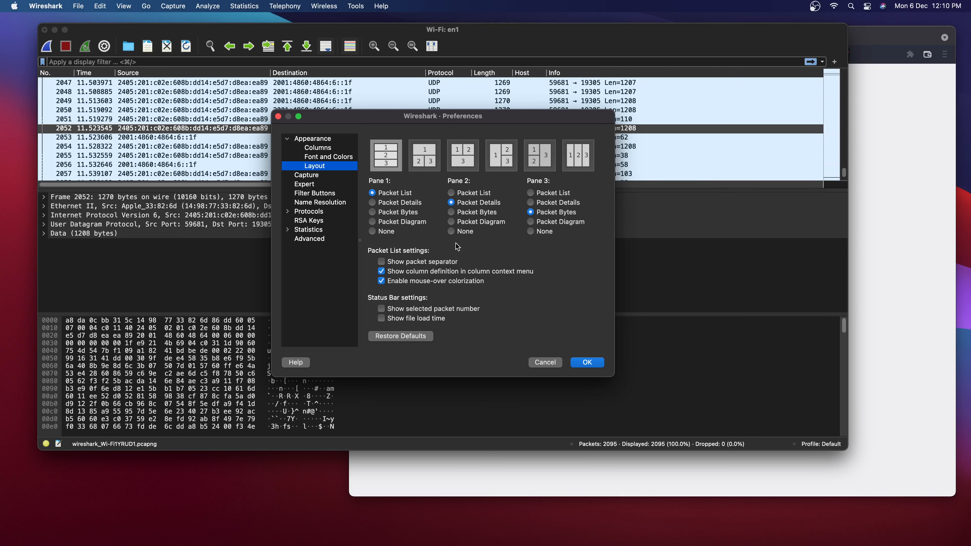
pyautogui.click(427, 165)
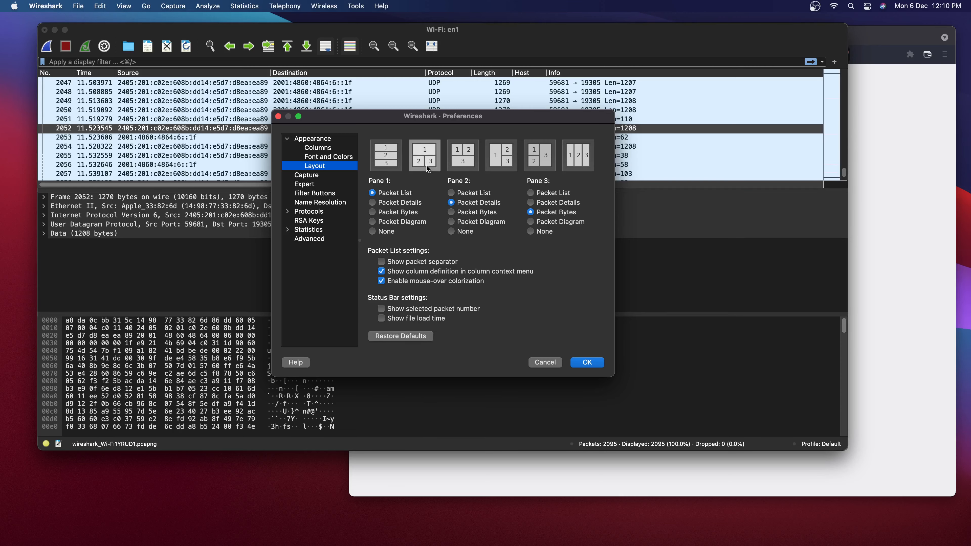
pyautogui.click(585, 362)
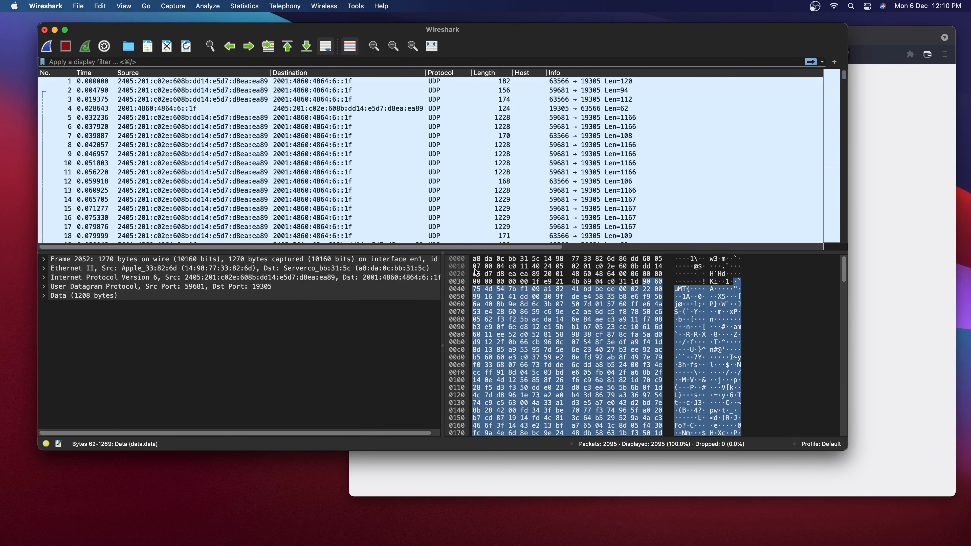
# Review the Layout, Capture and Name Resolution preferences, close them and look through the packet list.
pyautogui.press('super+comma')
pyautogui.click(314, 166)
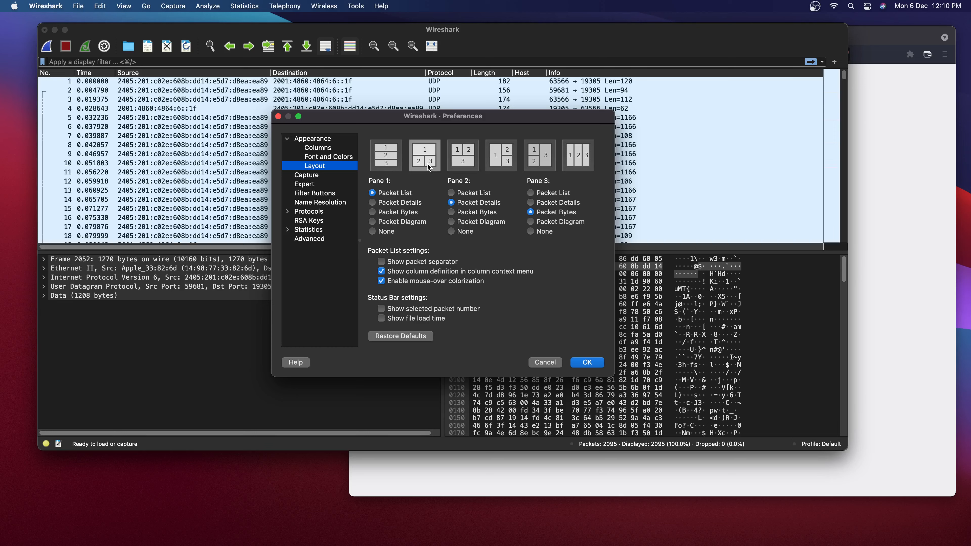
pyautogui.click(334, 184)
pyautogui.click(334, 175)
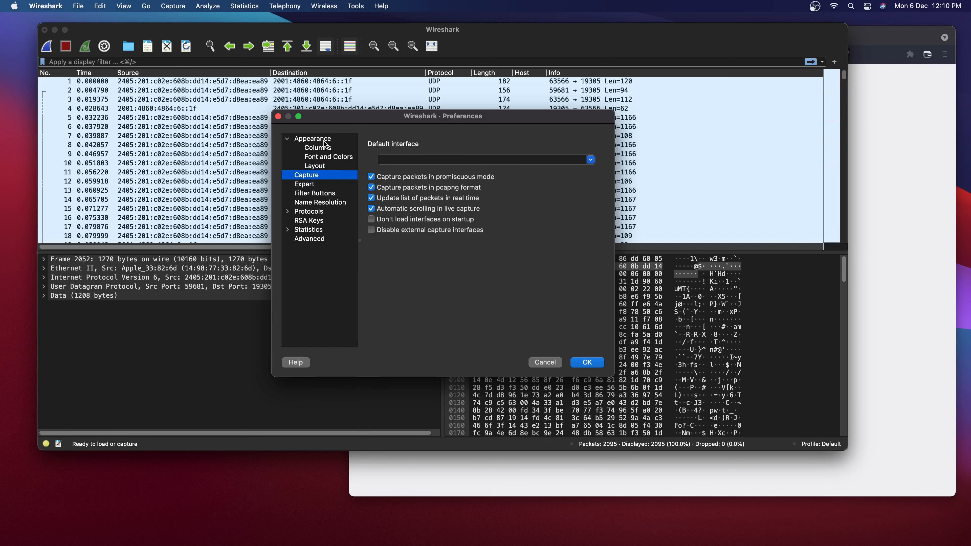
pyautogui.click(336, 202)
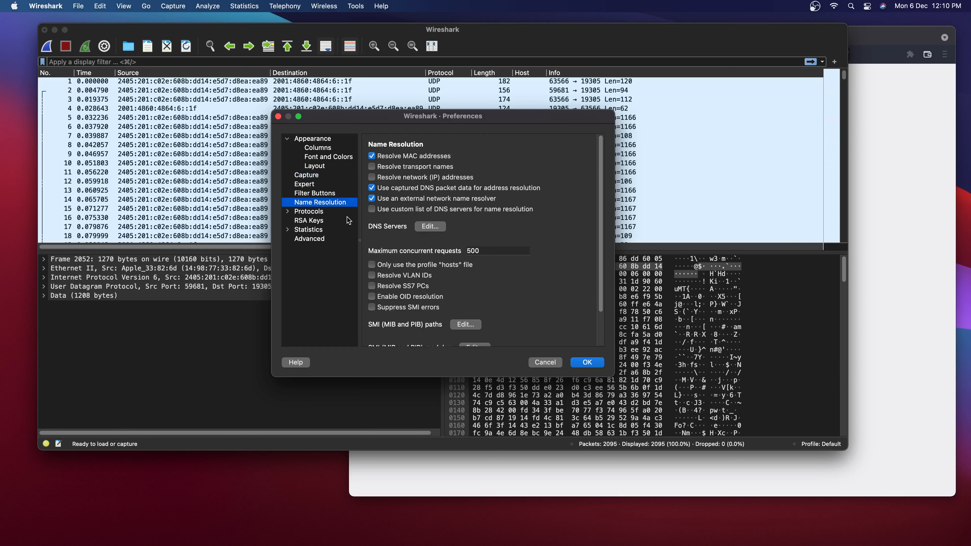
pyautogui.click(587, 362)
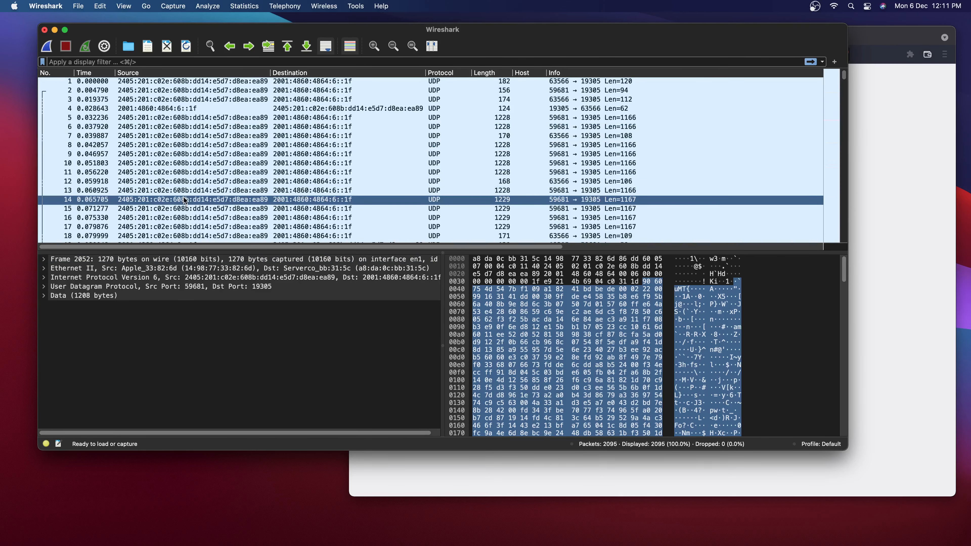
pyautogui.scroll(-10, 184, 199)
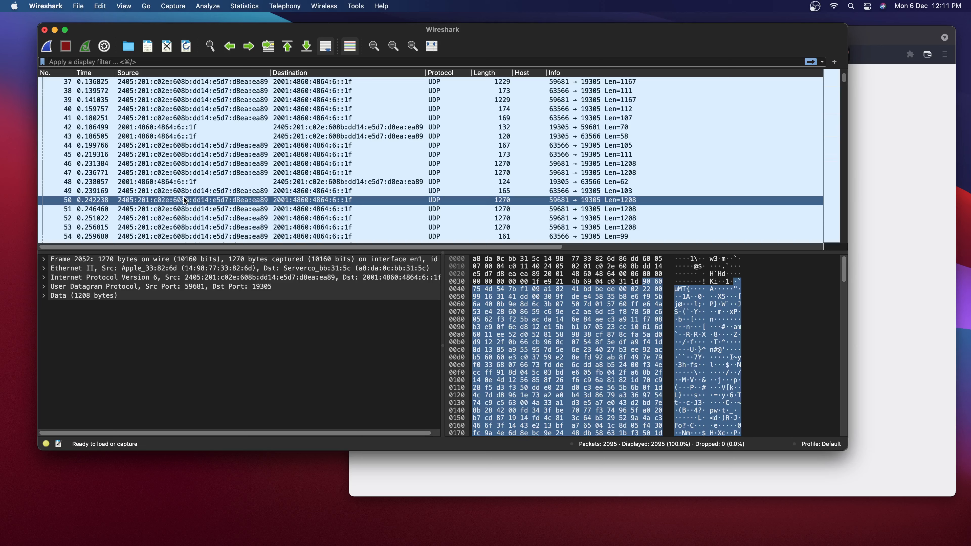
# Filter the packet list to show only dns traffic and select the AAAA query packet for play.google.com.
pyautogui.click(186, 62)
pyautogui.write('dns')
pyautogui.press('Return')
pyautogui.click(206, 91)
# Apply the display filter http to the capture, and switch the filter back to dns.
pyautogui.doubleClick(211, 63)
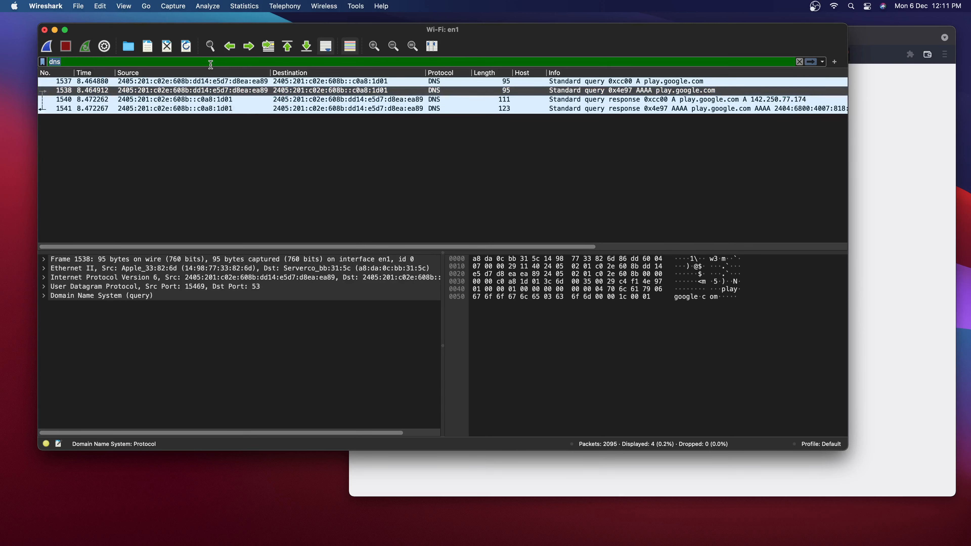
pyautogui.write('http')
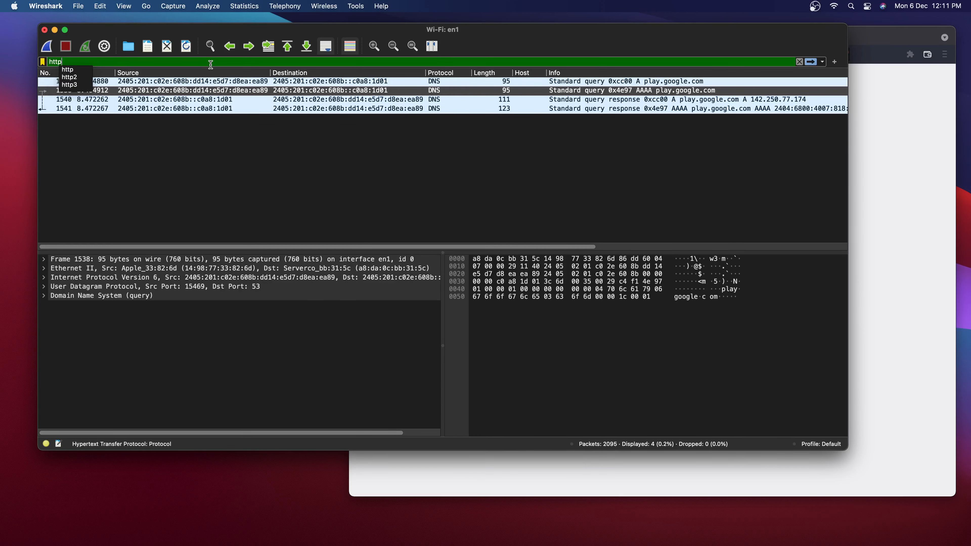
pyautogui.press('Return')
pyautogui.doubleClick(210, 64)
pyautogui.write('dns')
pyautogui.press('Return')
# Open the Protocol Hierarchy statistics for the dns-filtered packets and widen the Protocol column.
pyautogui.click(245, 6)
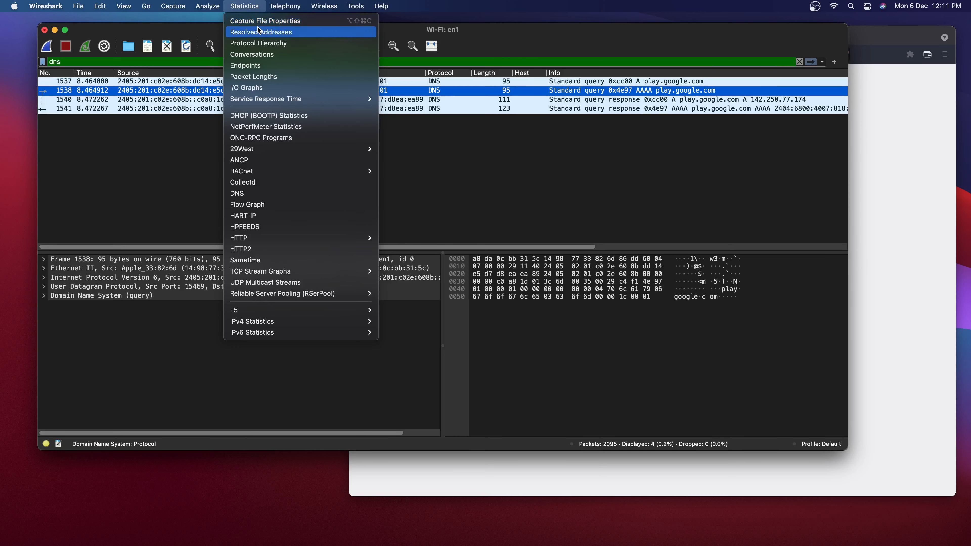
pyautogui.click(281, 44)
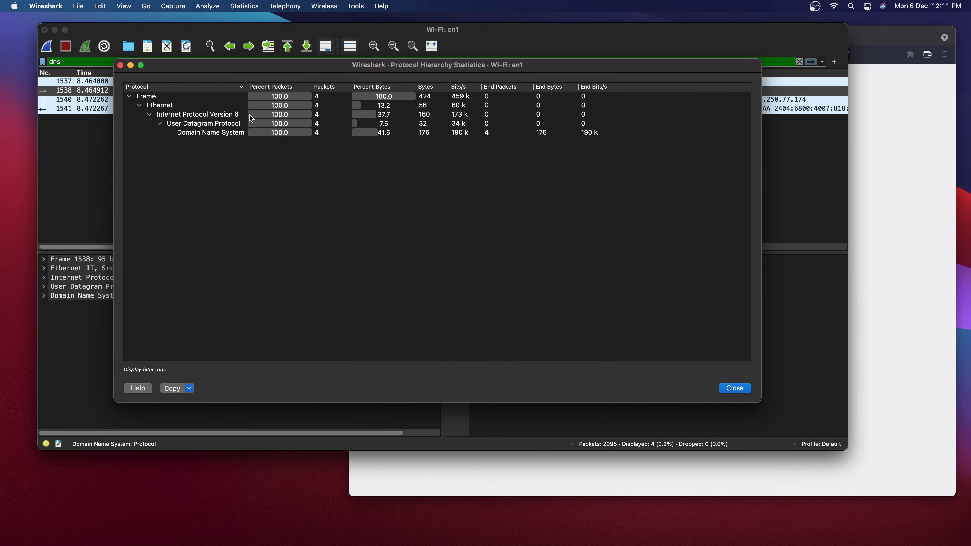
pyautogui.moveTo(247, 87); pyautogui.dragTo(272, 88)
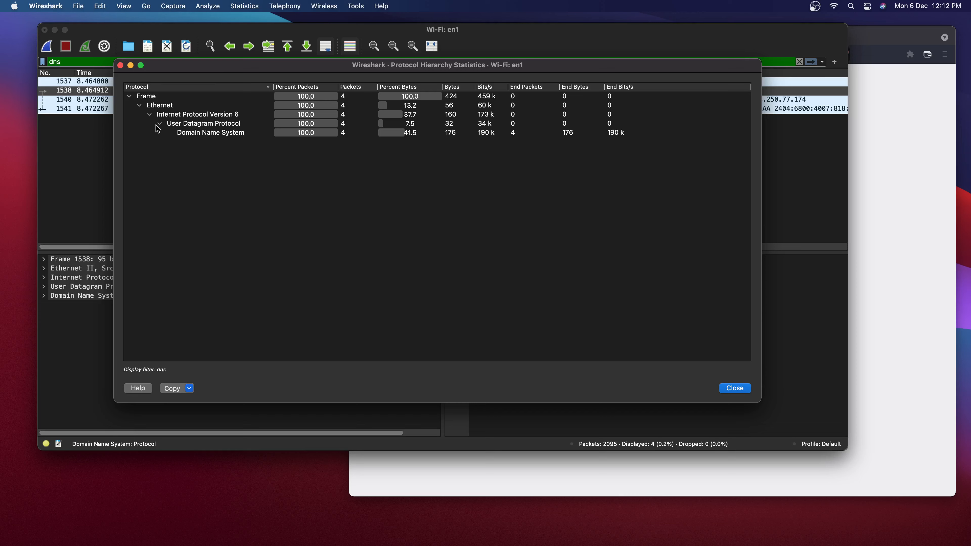
# Collapse and re-expand the Frame level, collapse the Ethernet level, and examine the Frame and Ethernet statistics rows.
pyautogui.click(130, 97)
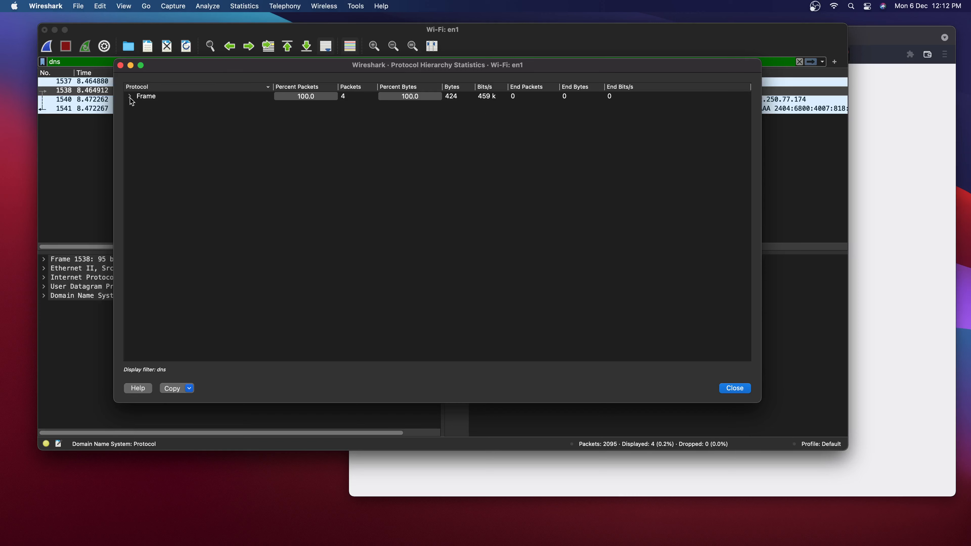
pyautogui.click(130, 97)
pyautogui.click(139, 105)
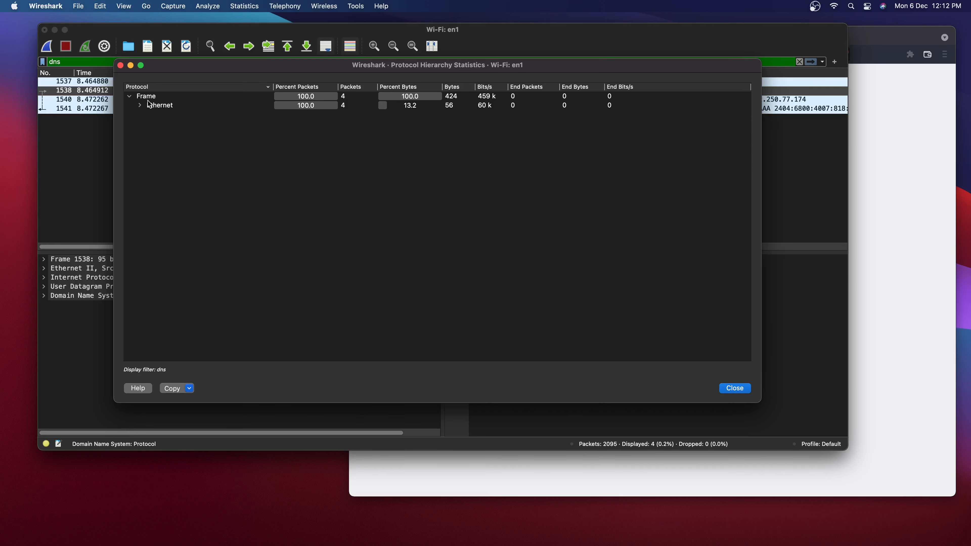
pyautogui.click(150, 105)
pyautogui.click(162, 98)
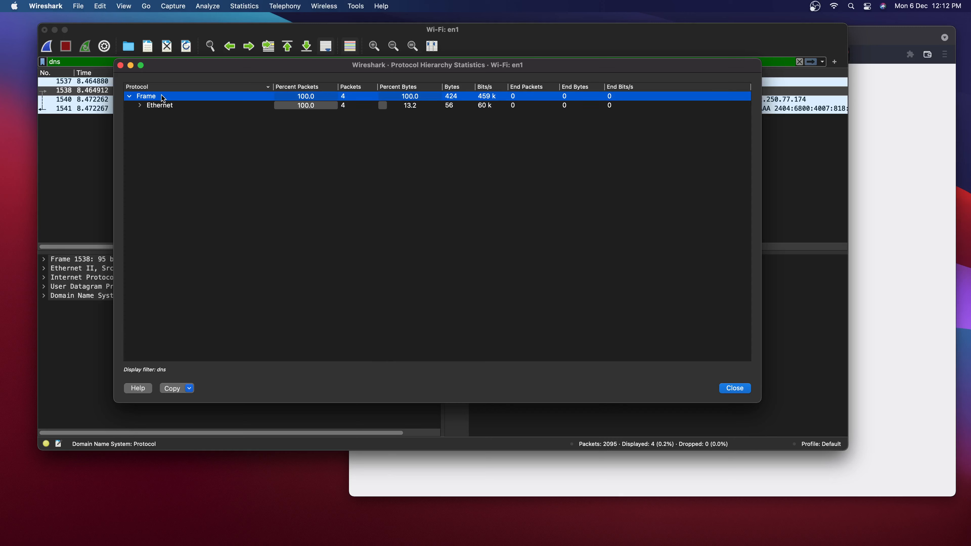
pyautogui.click(168, 105)
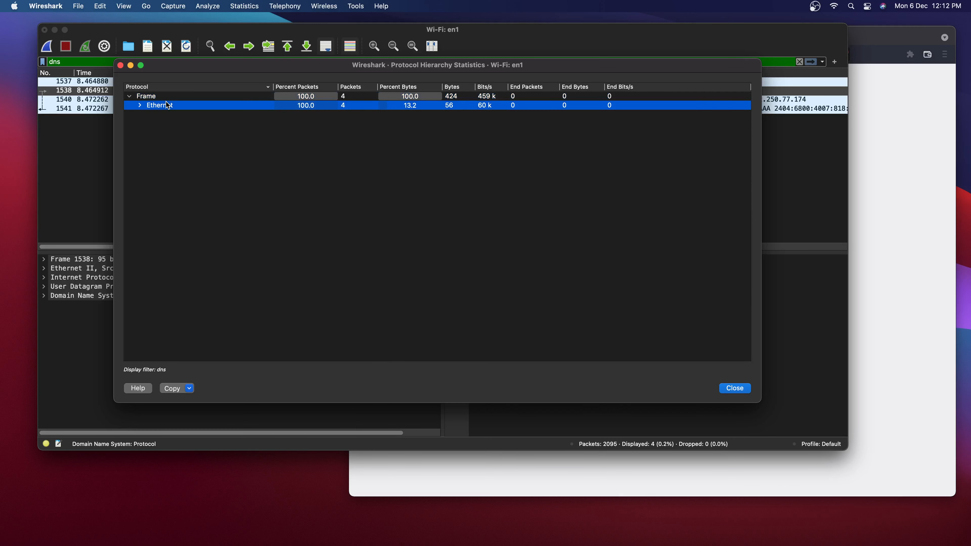
# Expand the Ethernet level, collapse User Datagram Protocol, and examine the Internet Protocol Version 6 level of the hierarchy.
pyautogui.click(141, 106)
pyautogui.click(161, 123)
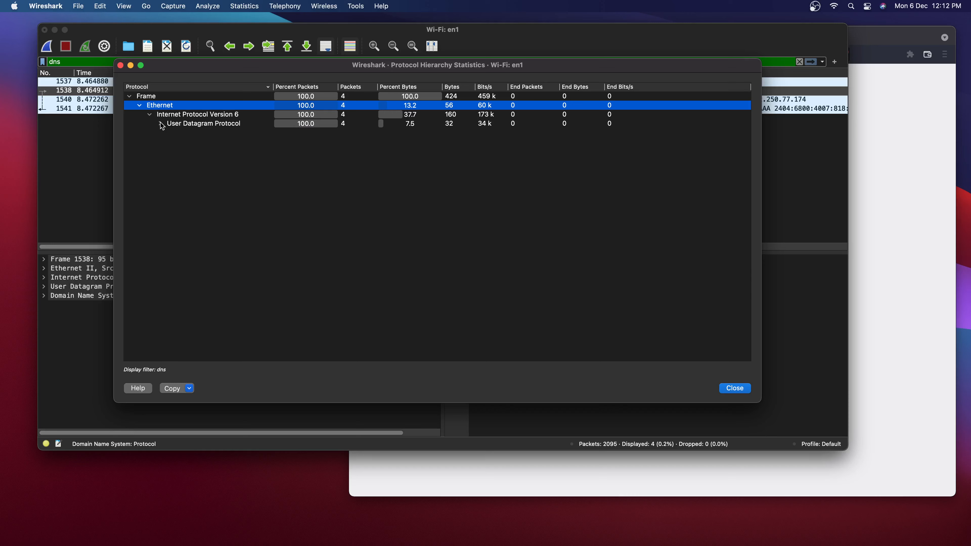
pyautogui.click(162, 118)
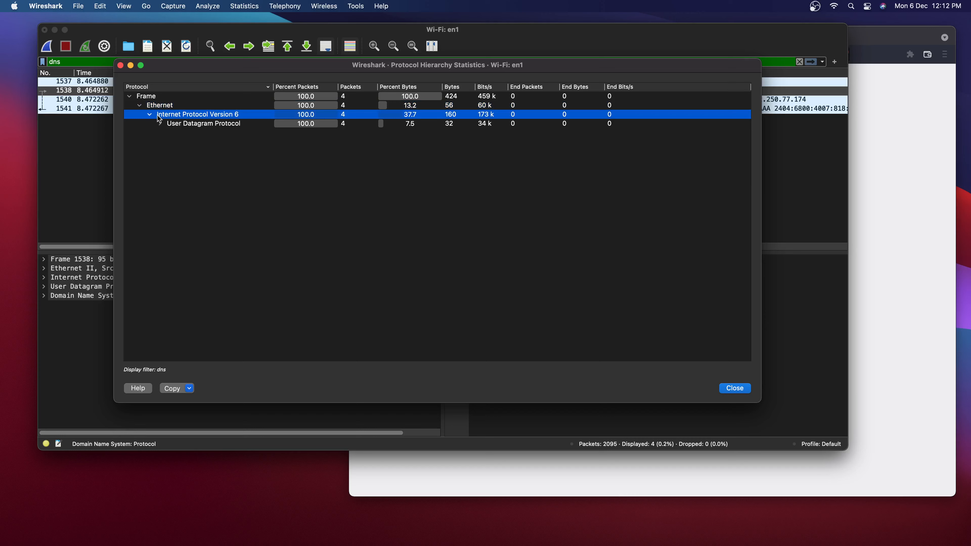
pyautogui.click(151, 116)
pyautogui.click(151, 115)
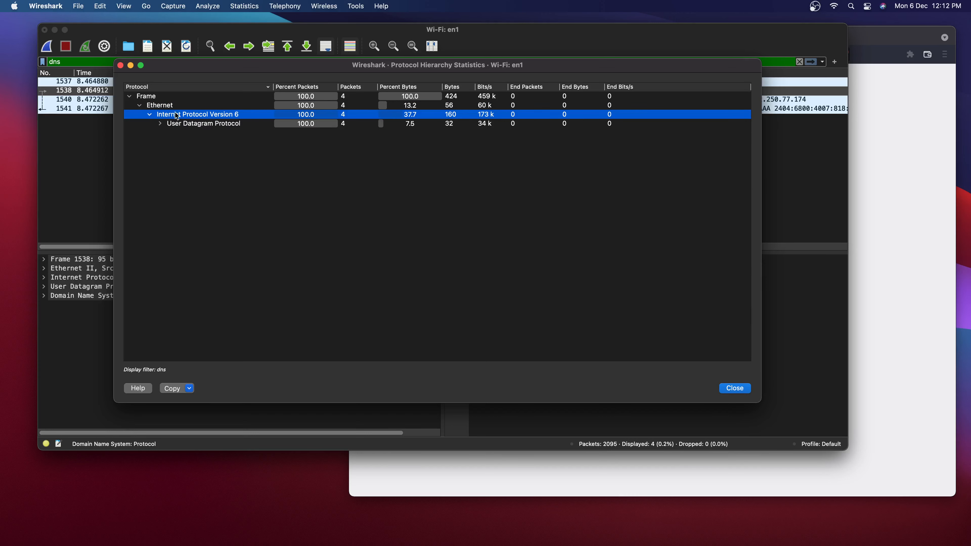